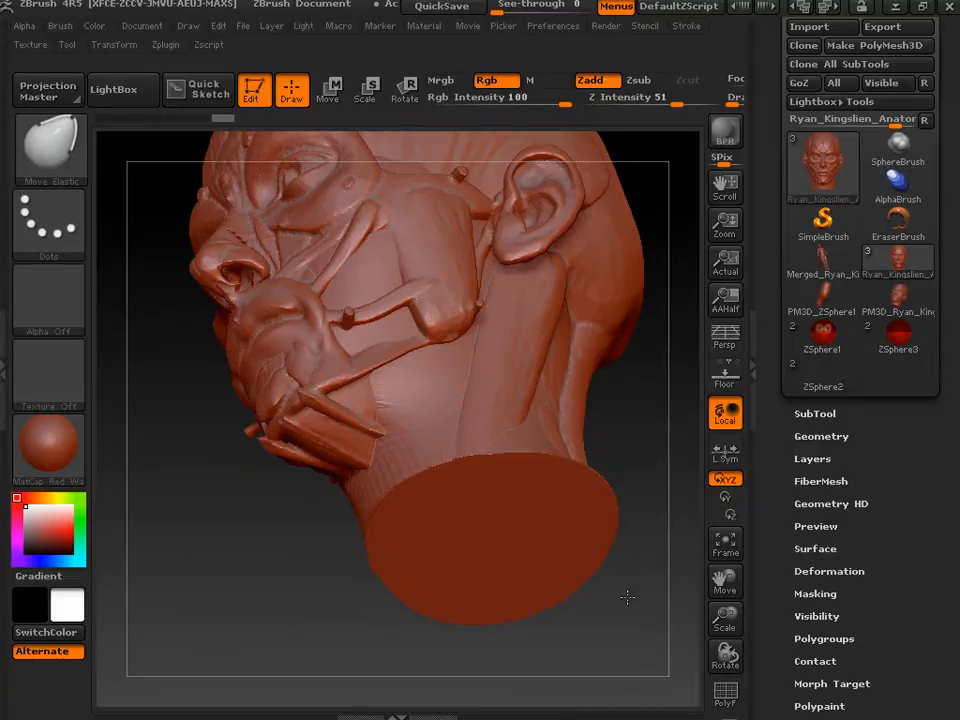
- Turn on the PolyFrame display to show the wireframe and polygroups of the muscle head and neck
{"action": "mouse_move", "coordinate": [627, 597]}
{"action": "left_mouse_down"}
{"action": "mouse_move", "coordinate": [583, 649]}
{"action": "mouse_move", "coordinate": [638, 535]}
{"action": "left_mouse_up"}
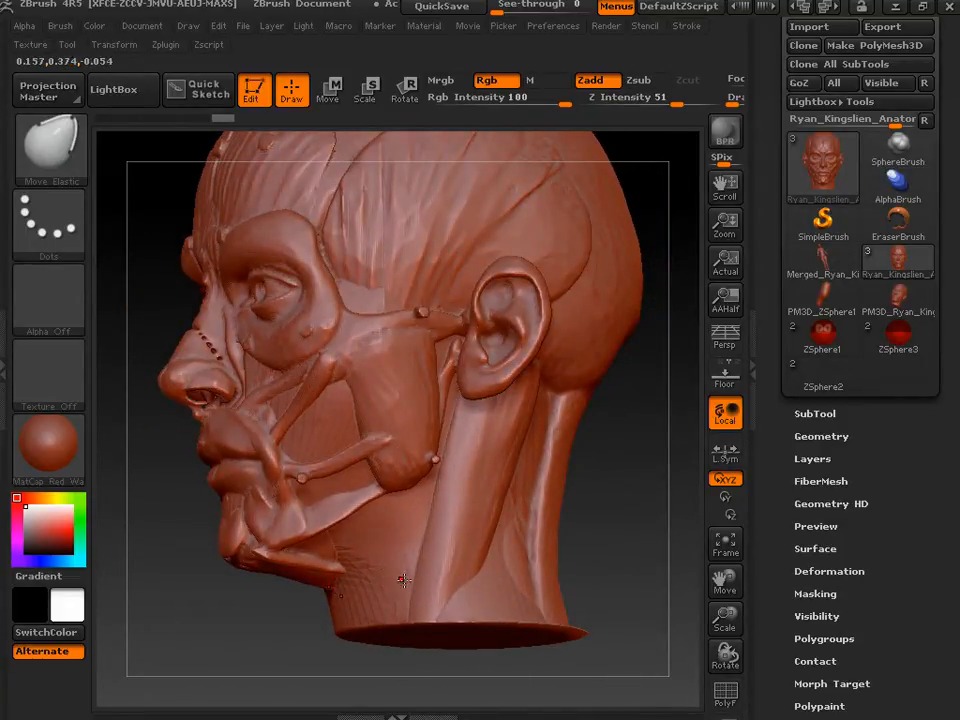
{"action": "left_click_drag", "start_coordinate": [287, 641], "coordinate": [439, 561]}
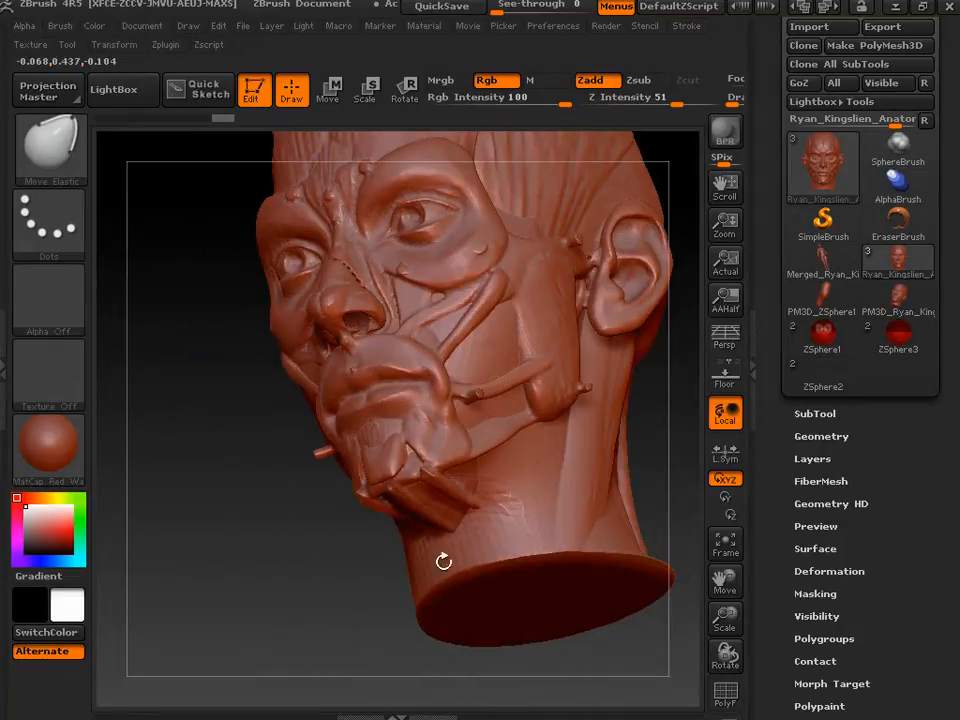
{"action": "left_click", "coordinate": [726, 692]}
{"action": "left_click_drag", "start_coordinate": [427, 619], "coordinate": [354, 624]}
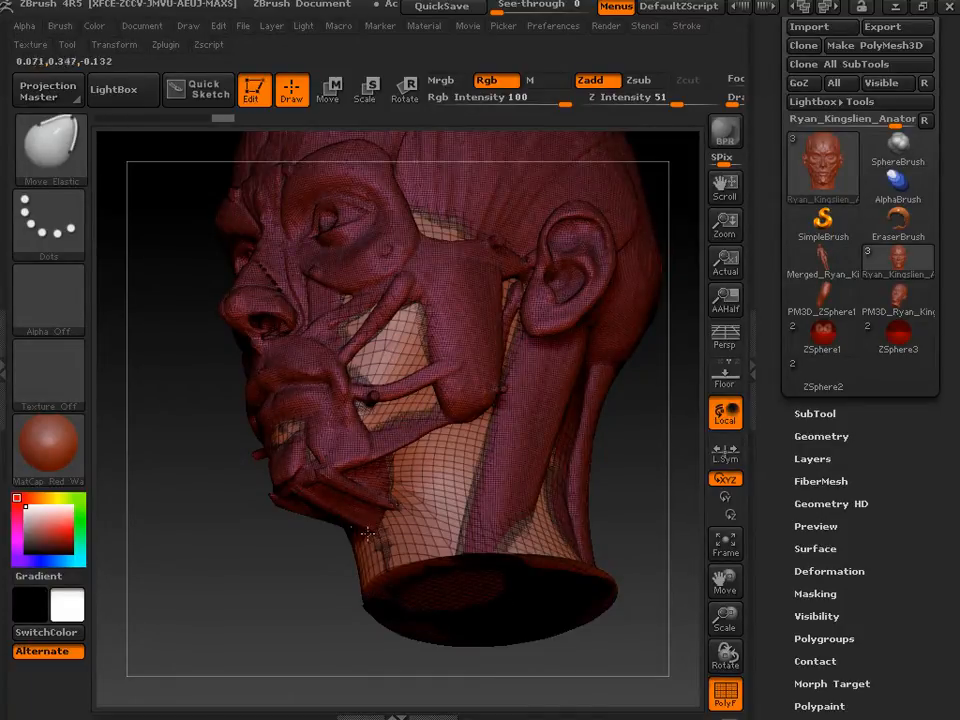
{"action": "left_click_drag", "start_coordinate": [315, 568], "coordinate": [350, 518]}
- Isolate the polygroup of the underlying head surface that shows between the facial muscles
{"action": "left_click_drag", "start_coordinate": [722, 583], "coordinate": [708, 697]}
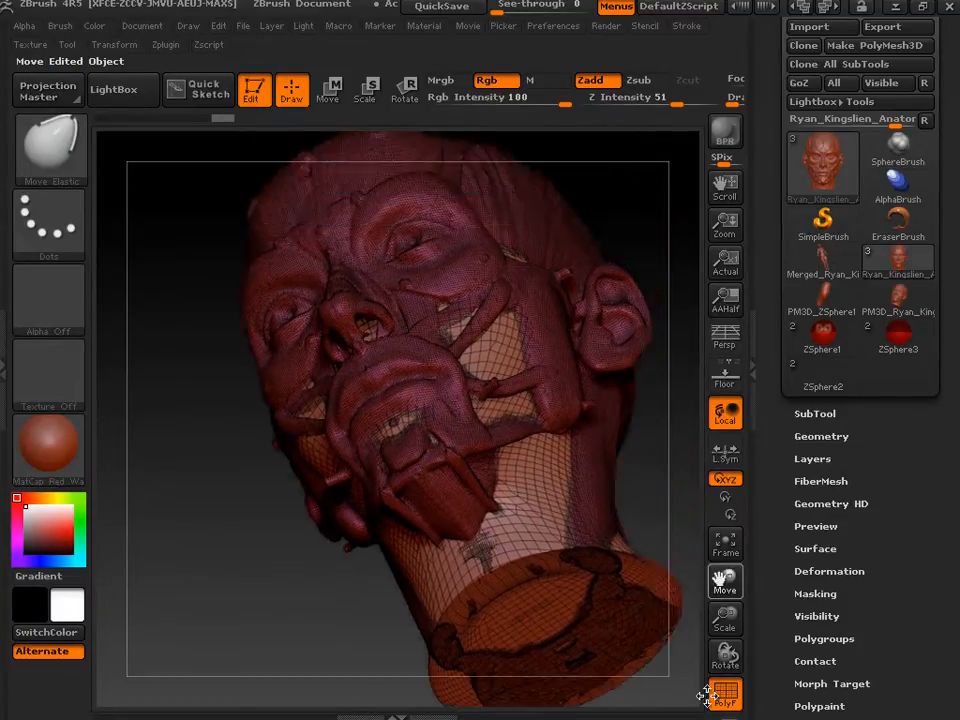
{"action": "mouse_move", "coordinate": [640, 560]}
{"action": "left_mouse_down"}
{"action": "mouse_move", "coordinate": [574, 471]}
{"action": "mouse_move", "coordinate": [546, 283]}
{"action": "mouse_move", "coordinate": [630, 236]}
{"action": "mouse_move", "coordinate": [640, 406]}
{"action": "left_mouse_up"}
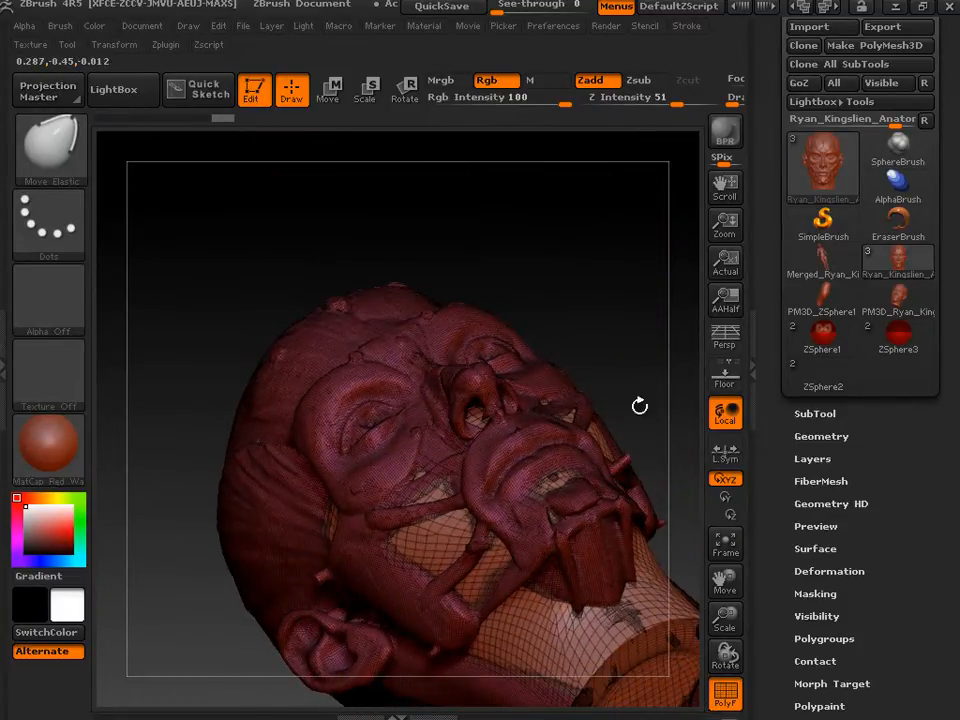
{"action": "left_click_drag", "start_coordinate": [725, 618], "coordinate": [728, 580]}
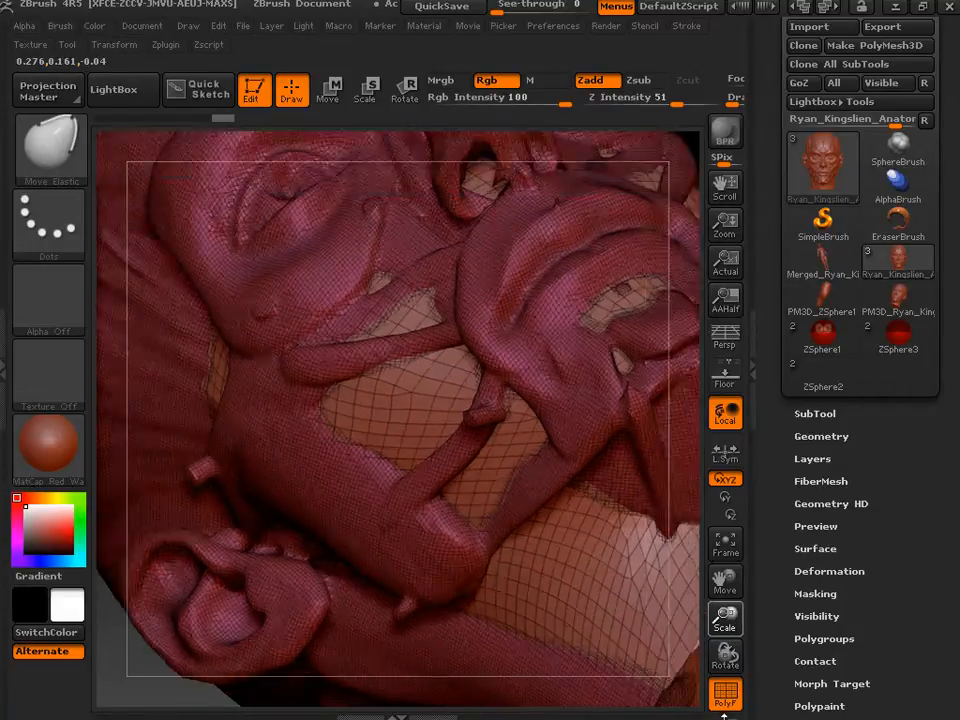
{"action": "left_click_drag", "start_coordinate": [724, 716], "coordinate": [693, 627]}
{"action": "left_click_drag", "start_coordinate": [722, 583], "coordinate": [545, 718]}
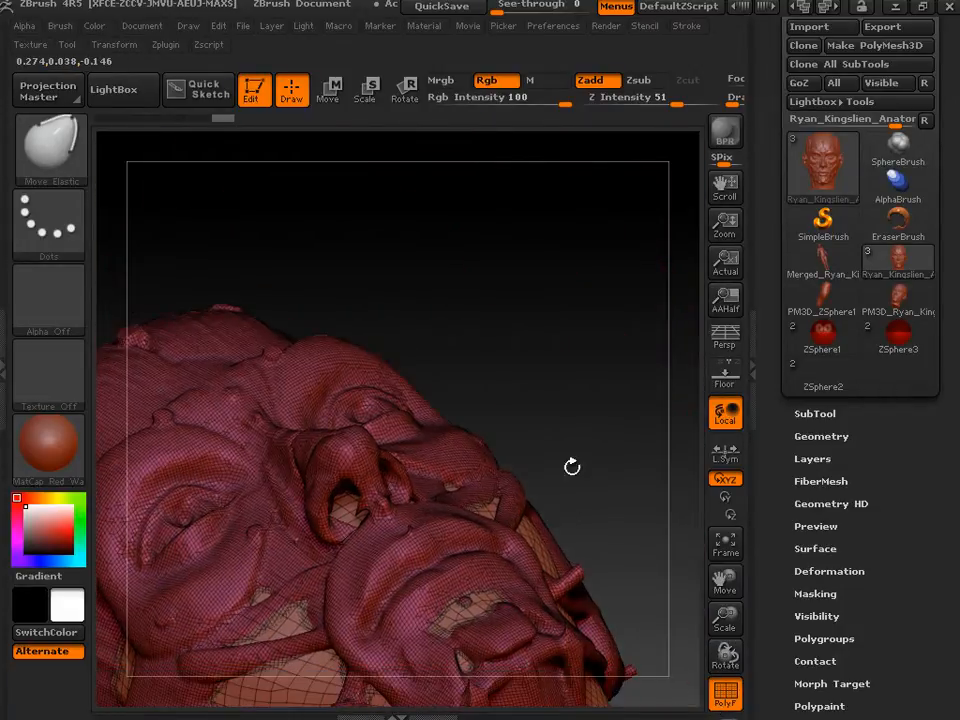
{"action": "mouse_move", "coordinate": [572, 466]}
{"action": "left_mouse_down"}
{"action": "mouse_move", "coordinate": [606, 392]}
{"action": "mouse_move", "coordinate": [596, 437]}
{"action": "mouse_move", "coordinate": [584, 446]}
{"action": "mouse_move", "coordinate": [598, 422]}
{"action": "mouse_move", "coordinate": [598, 430]}
{"action": "left_mouse_up"}
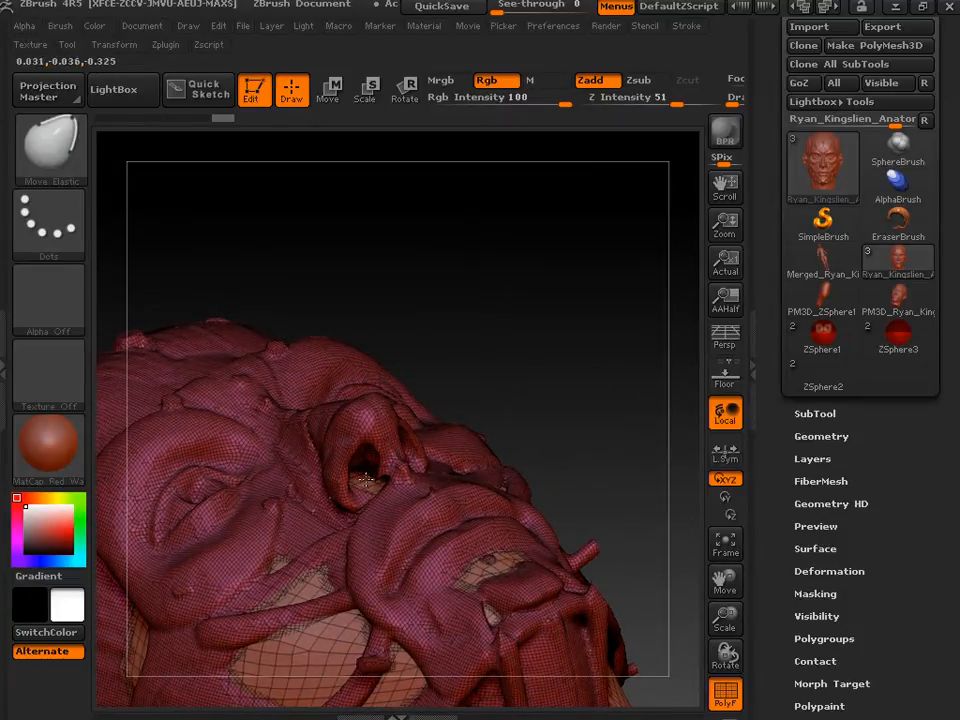
{"action": "key", "text": "ctrl+shift"}
{"action": "left_click", "coordinate": [313, 663], "text": "ctrl+shift"}
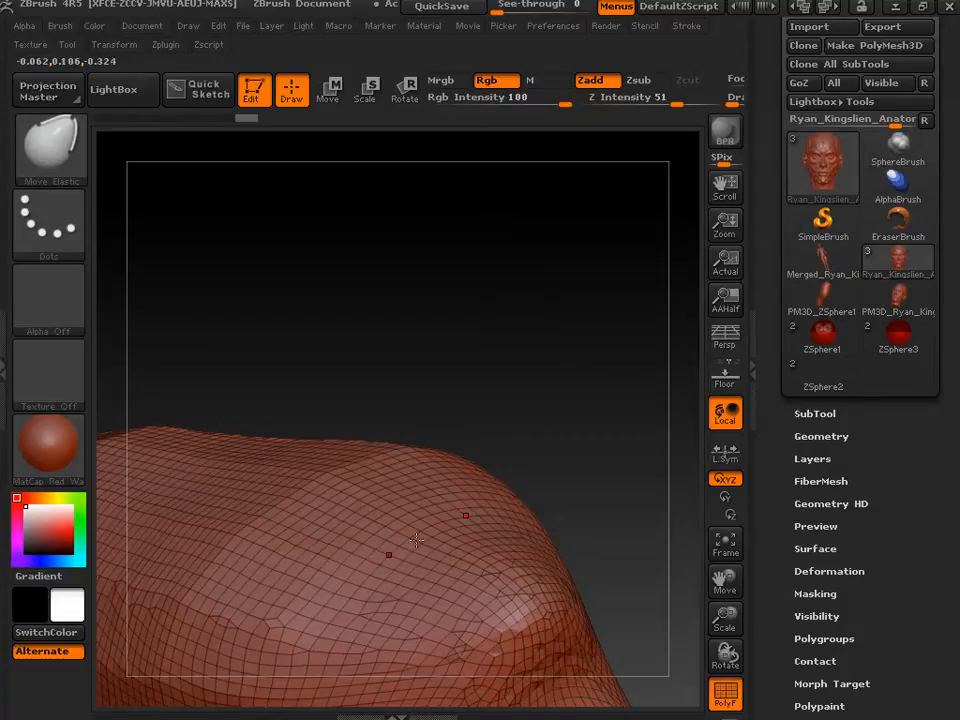
- Mask the whole isolated head surface, unhide the muscles and invert the mask so only the underlying surface stays editable
{"action": "key", "text": "ctrl"}
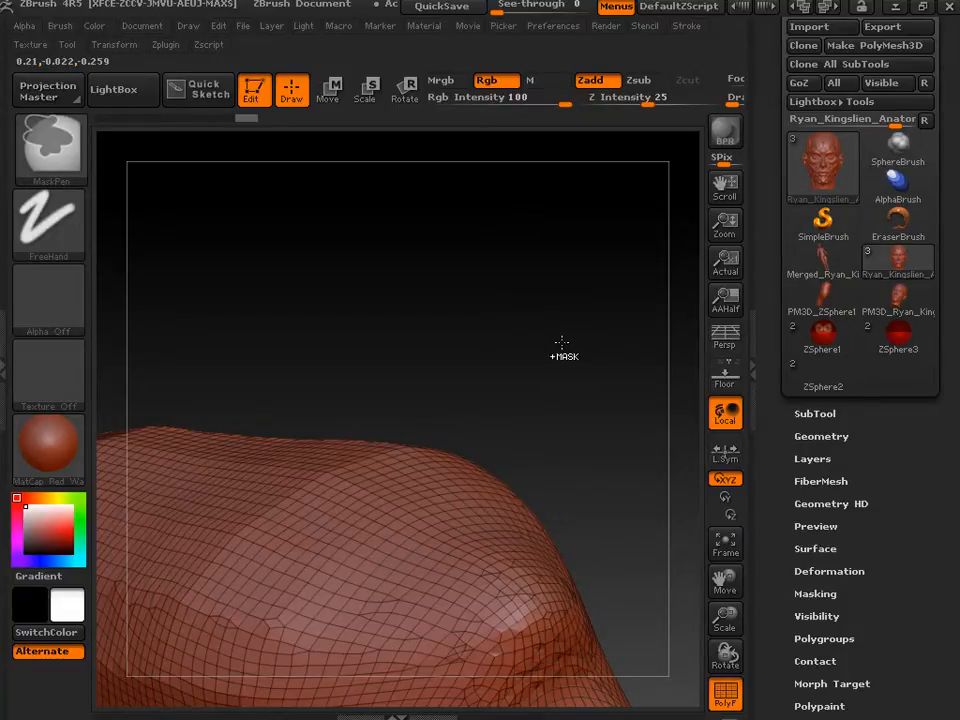
{"action": "left_click", "coordinate": [562, 342], "text": "ctrl"}
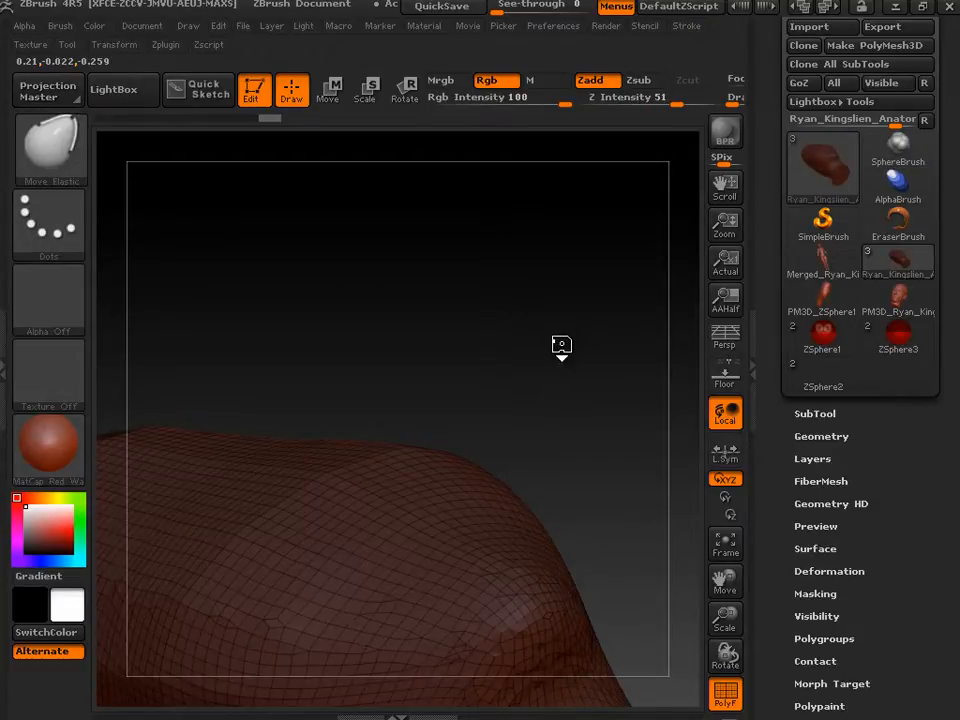
{"action": "key", "text": "ctrl+shift"}
{"action": "left_click", "coordinate": [561, 342], "text": "ctrl+shift"}
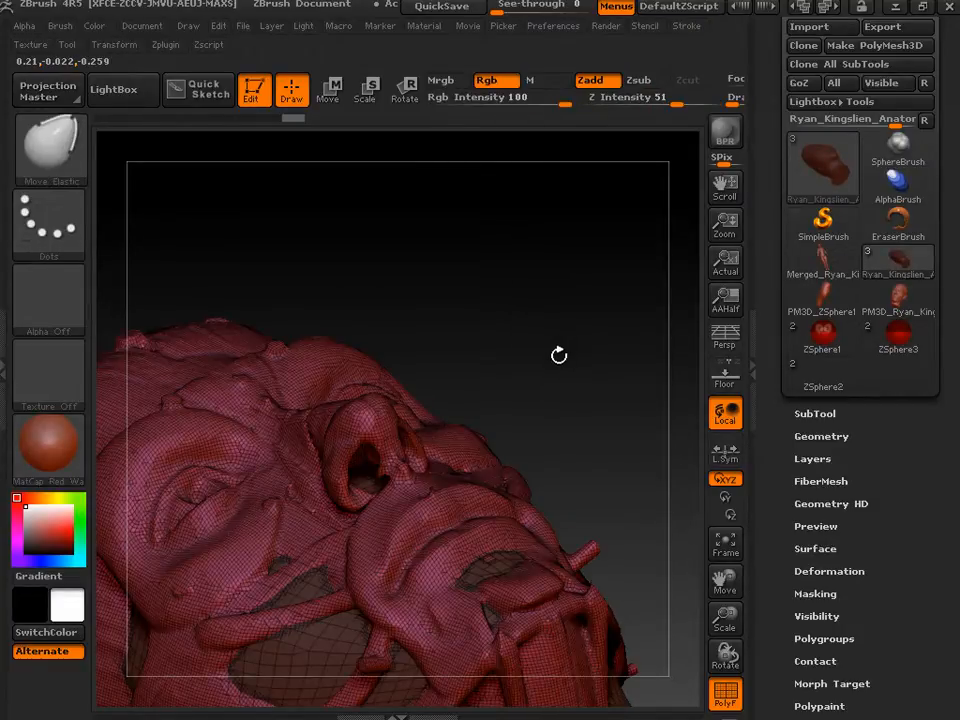
{"action": "left_click", "coordinate": [815, 593]}
{"action": "left_click", "coordinate": [895, 456]}
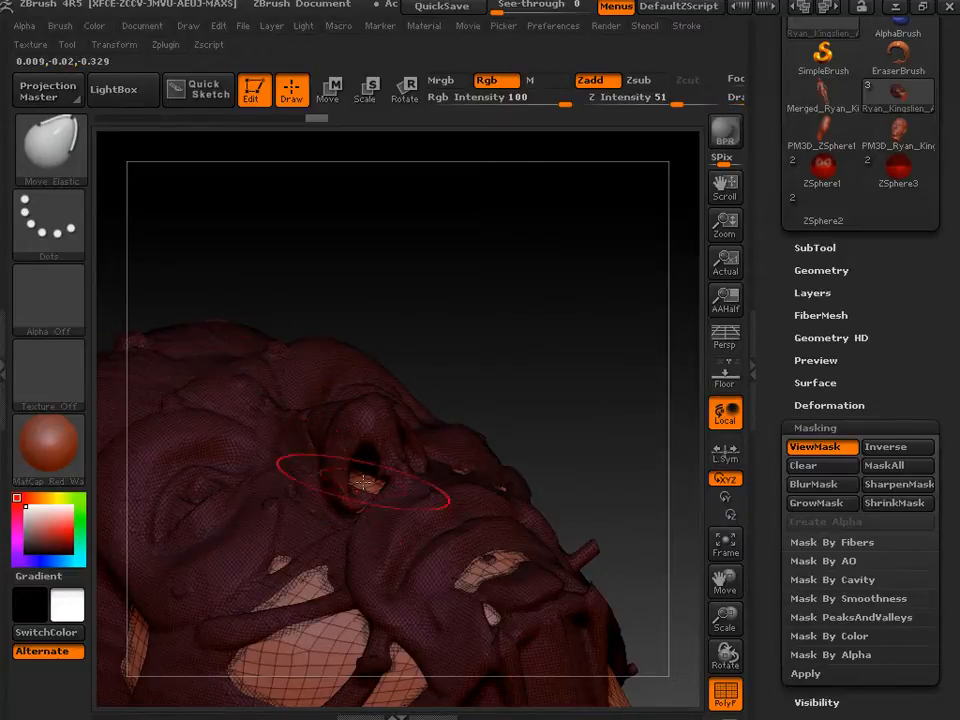
- Pull the unmasked underlying surface out toward the nose inside the nostril with the Move Elastic brush
{"action": "left_click_drag", "start_coordinate": [370, 489], "coordinate": [370, 461]}
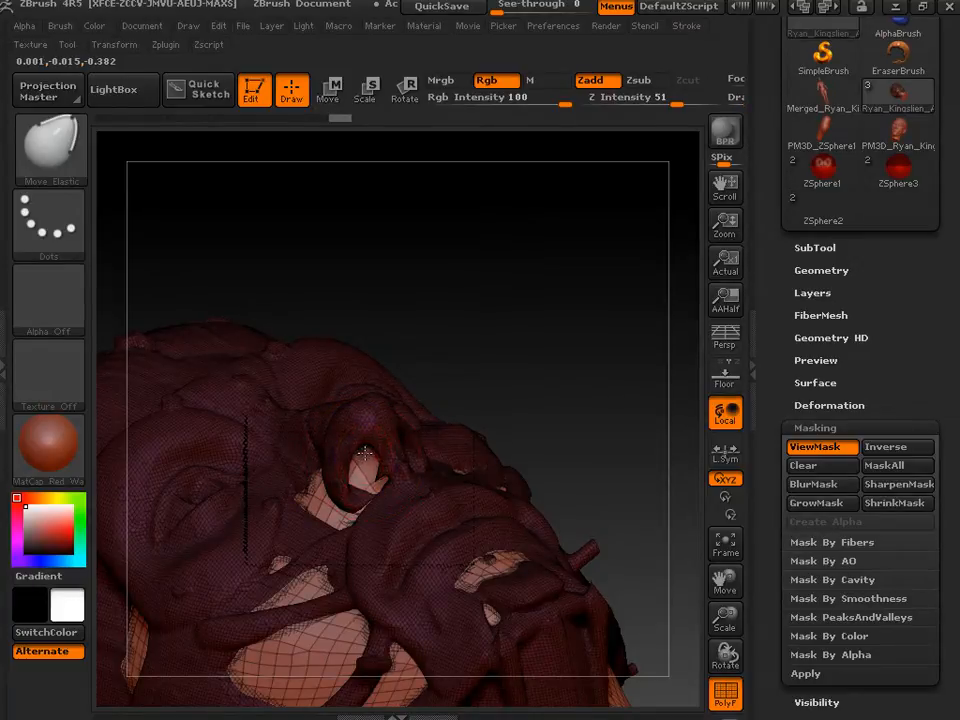
{"action": "left_click_drag", "start_coordinate": [361, 446], "coordinate": [363, 446]}
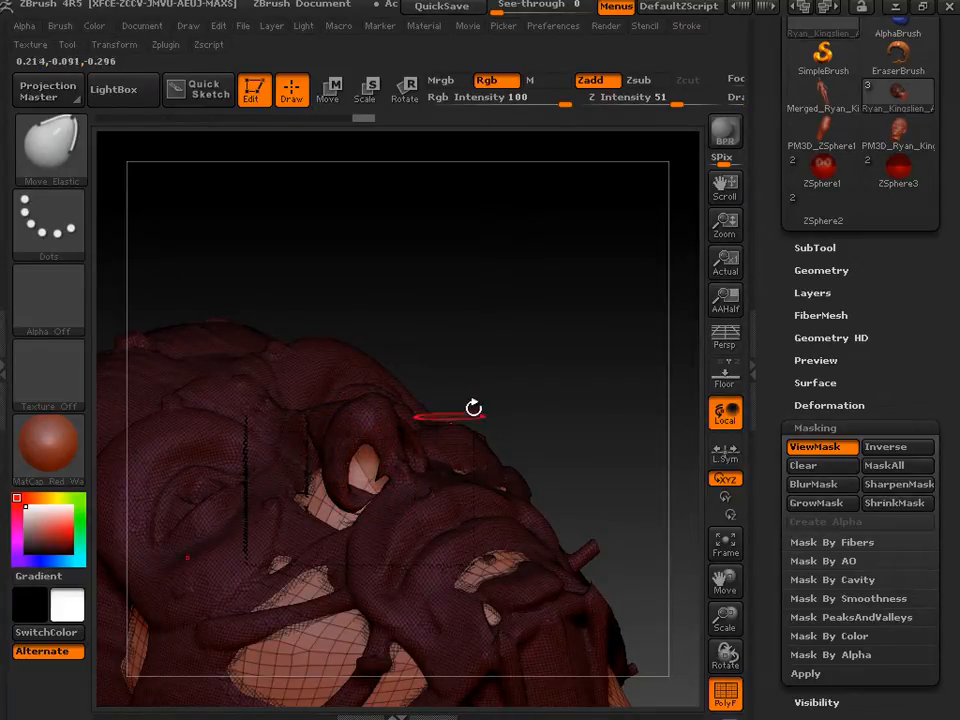
{"action": "mouse_move", "coordinate": [541, 405]}
{"action": "left_mouse_down"}
{"action": "mouse_move", "coordinate": [514, 422]}
{"action": "mouse_move", "coordinate": [514, 455]}
{"action": "mouse_move", "coordinate": [490, 470]}
{"action": "mouse_move", "coordinate": [500, 468]}
{"action": "left_mouse_up"}
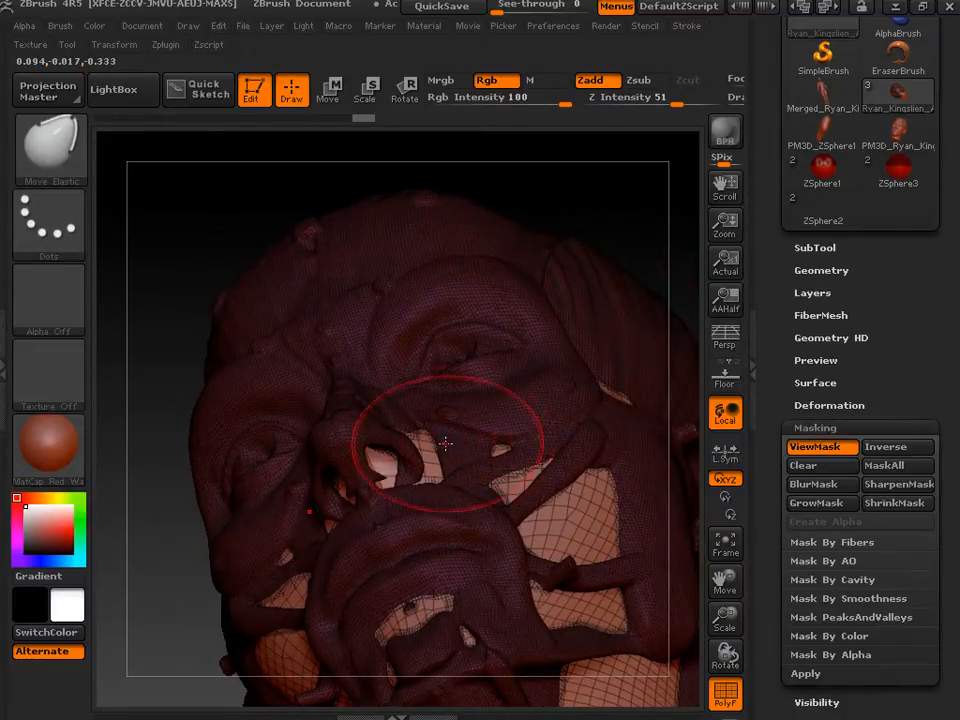
{"action": "left_click_drag", "start_coordinate": [431, 437], "coordinate": [430, 447]}
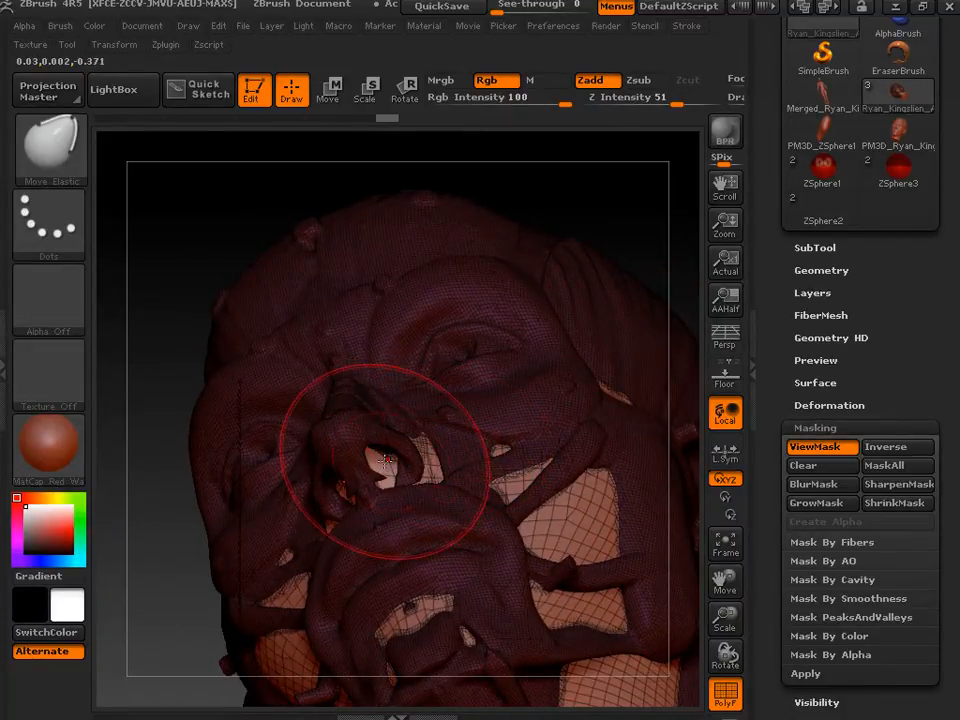
- Reduce the brush size and reshape the underlying surface inside the nostril in smaller moves
{"action": "key", "text": "bracketleft"}
{"action": "key", "text": "bracketleft"}
{"action": "key", "text": "bracketleft"}
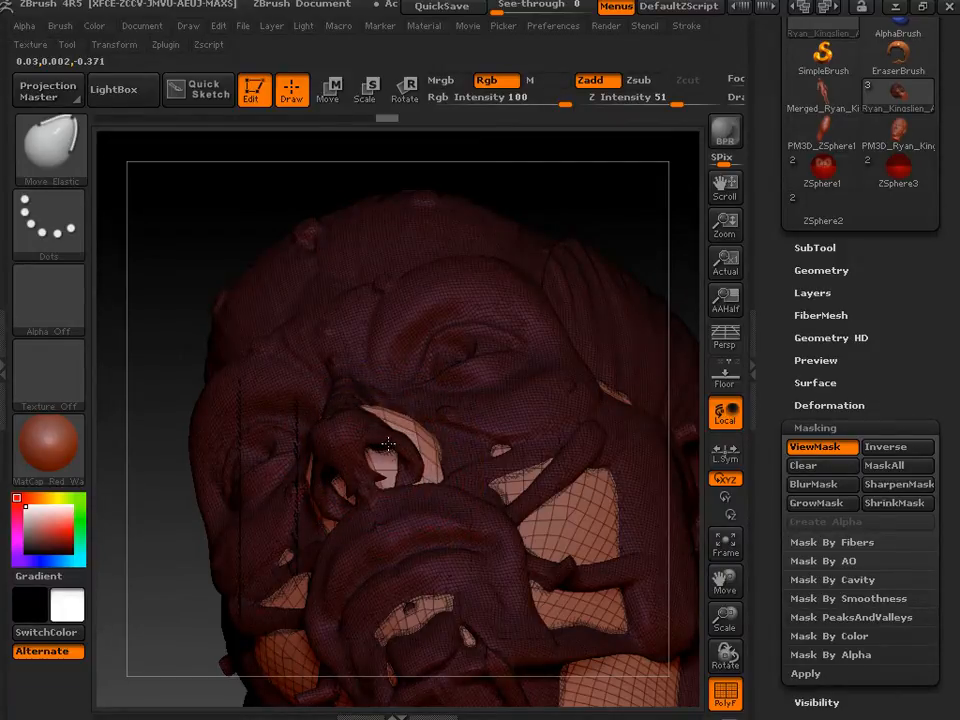
{"action": "mouse_move", "coordinate": [388, 443]}
{"action": "left_mouse_down"}
{"action": "mouse_move", "coordinate": [413, 434]}
{"action": "mouse_move", "coordinate": [402, 442]}
{"action": "left_mouse_up"}
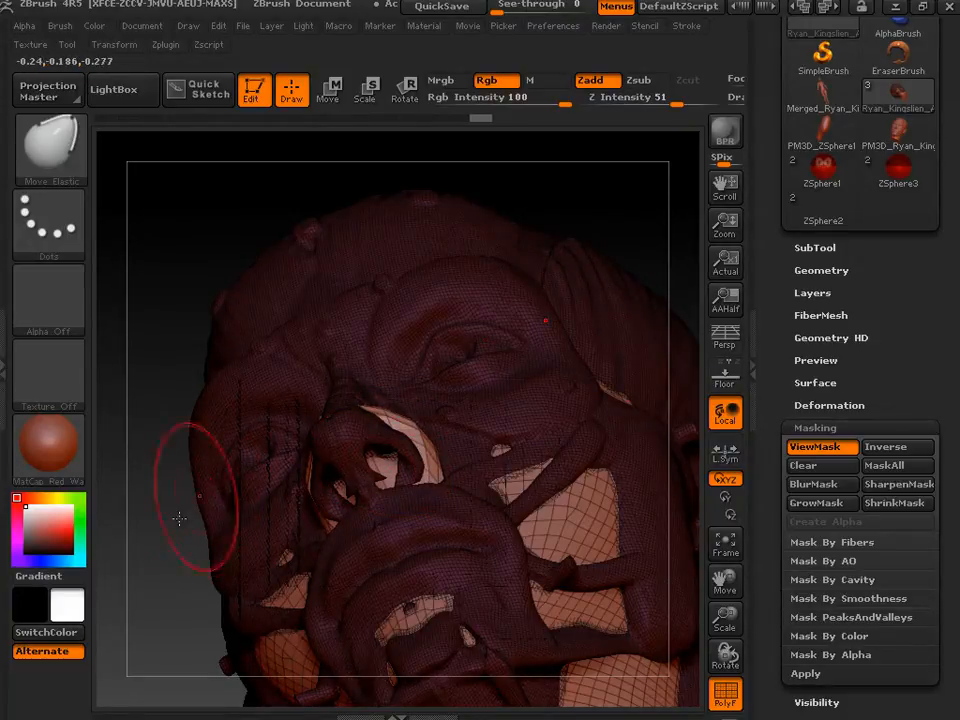
- Adjust the underlying surface bulging through the side of the nose, working from the profile and from below
{"action": "mouse_move", "coordinate": [178, 516]}
{"action": "left_mouse_down"}
{"action": "mouse_move", "coordinate": [206, 497]}
{"action": "mouse_move", "coordinate": [277, 406]}
{"action": "left_mouse_up"}
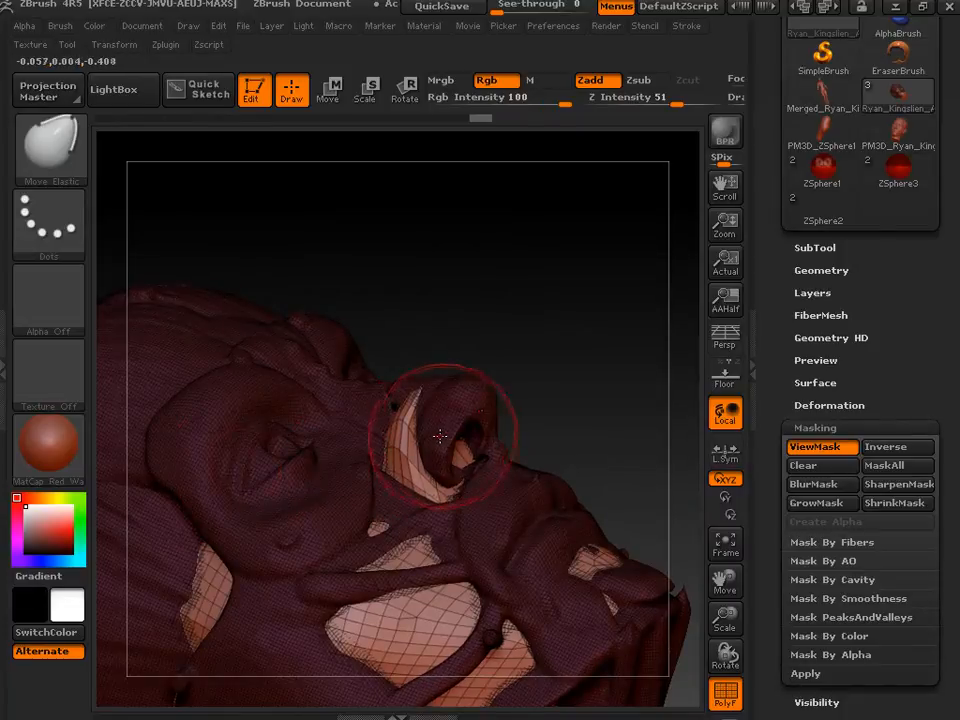
{"action": "mouse_move", "coordinate": [499, 420]}
{"action": "left_mouse_down"}
{"action": "mouse_move", "coordinate": [583, 390]}
{"action": "mouse_move", "coordinate": [444, 437]}
{"action": "left_mouse_up"}
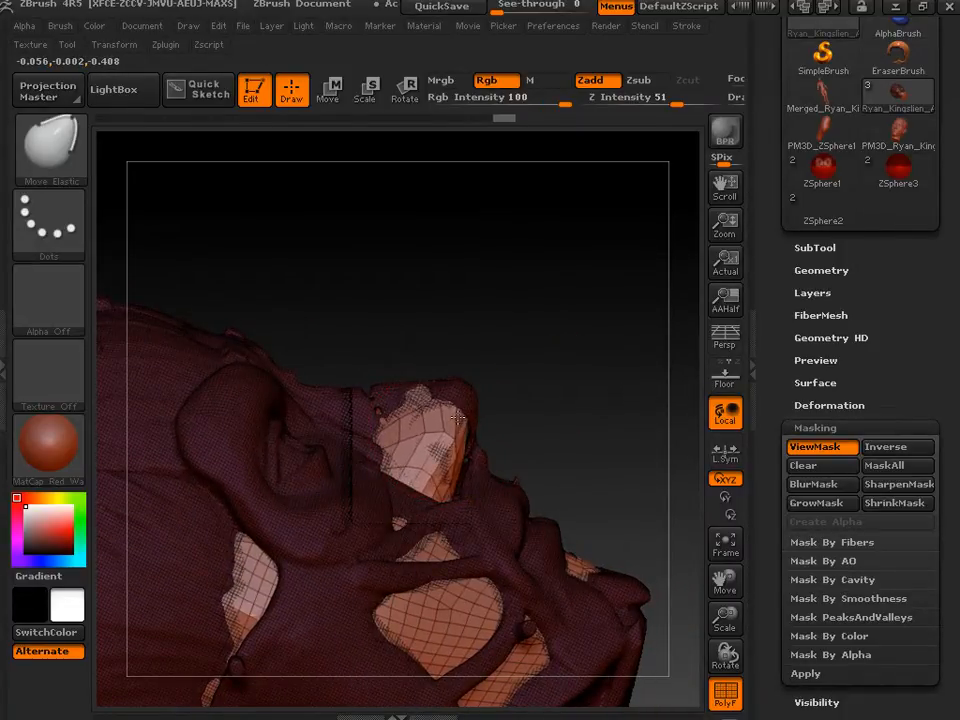
{"action": "left_click_drag", "start_coordinate": [414, 426], "coordinate": [419, 415]}
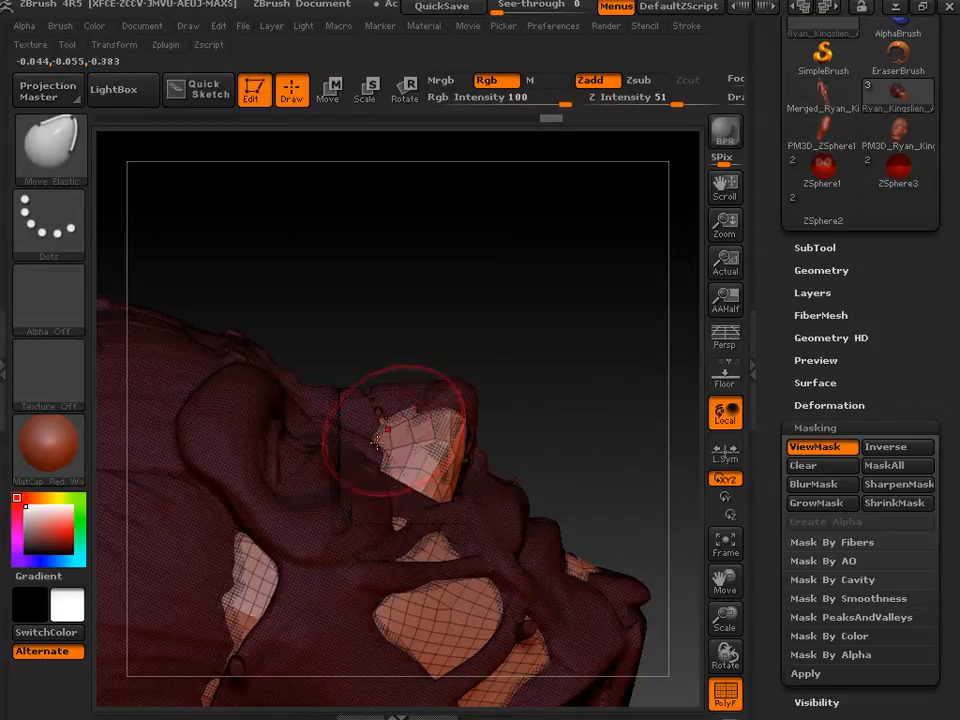
{"action": "mouse_move", "coordinate": [519, 422]}
{"action": "left_mouse_down"}
{"action": "mouse_move", "coordinate": [472, 436]}
{"action": "mouse_move", "coordinate": [448, 430]}
{"action": "mouse_move", "coordinate": [467, 452]}
{"action": "mouse_move", "coordinate": [449, 427]}
{"action": "left_mouse_up"}
{"action": "left_click_drag", "start_coordinate": [390, 414], "coordinate": [468, 447]}
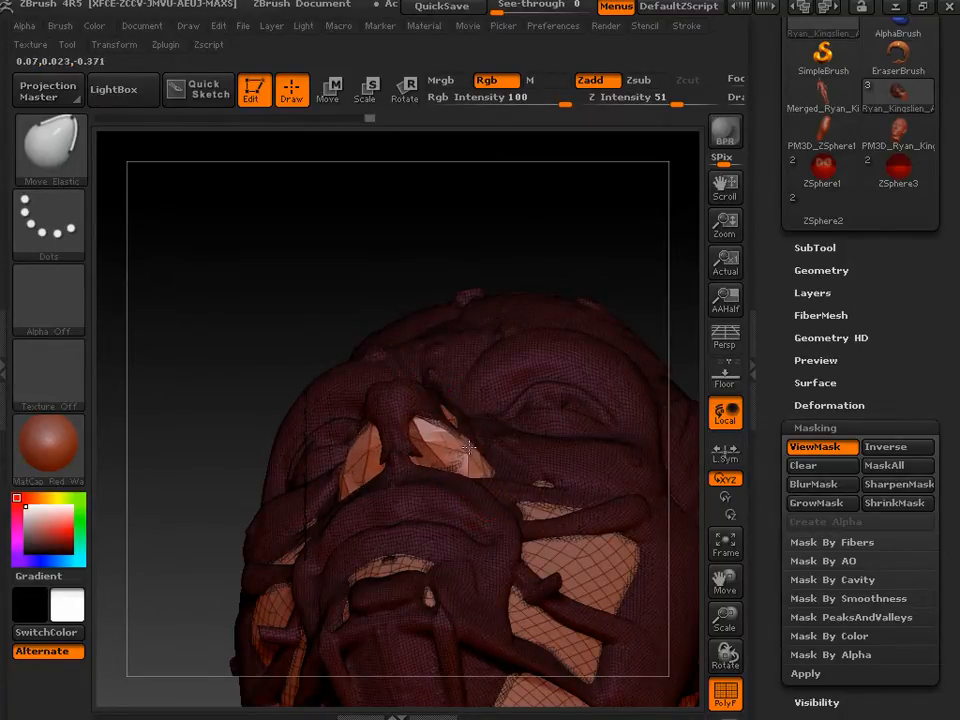
- Tuck the underlying surface poking out beside the nose bridge back beneath the nose with Move Elastic
{"action": "left_click_drag", "start_coordinate": [221, 435], "coordinate": [329, 432]}
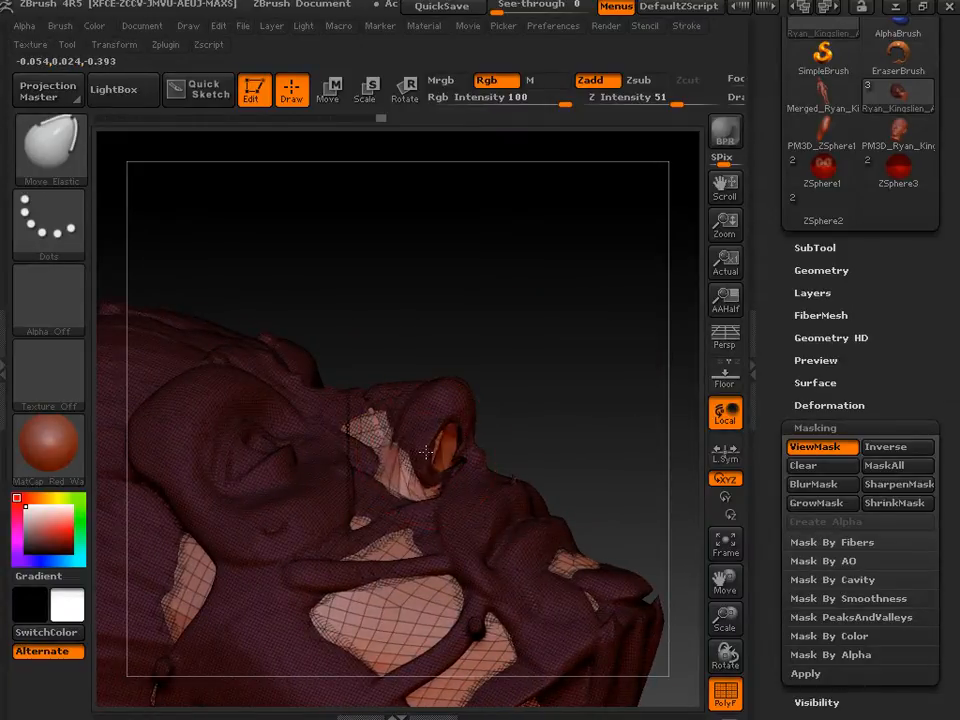
{"action": "mouse_move", "coordinate": [531, 431]}
{"action": "left_mouse_down"}
{"action": "mouse_move", "coordinate": [508, 412]}
{"action": "mouse_move", "coordinate": [514, 407]}
{"action": "left_mouse_up"}
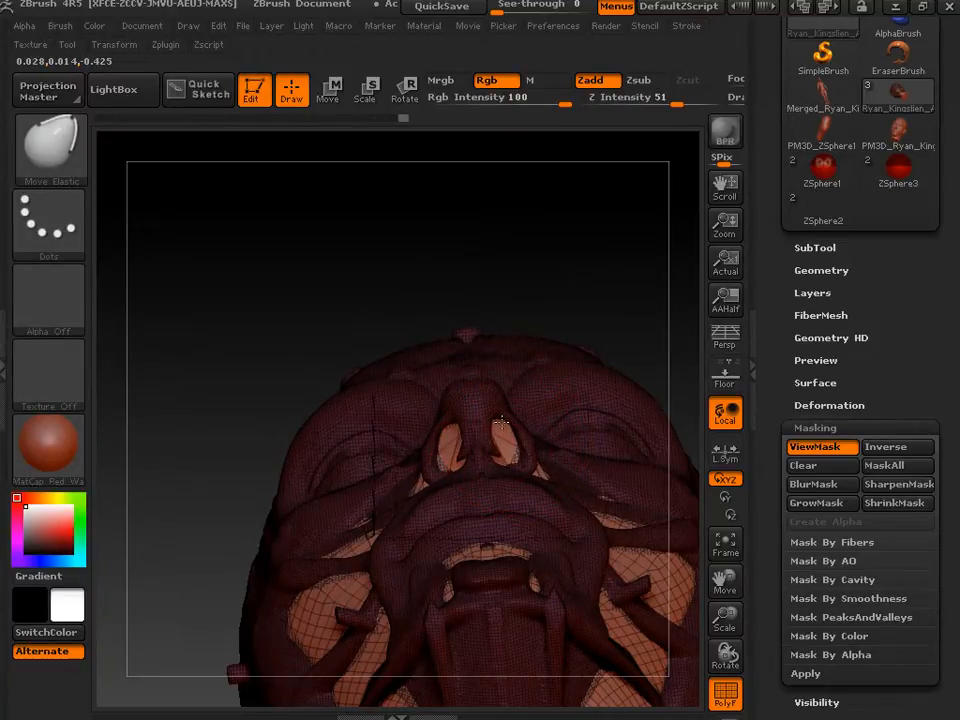
{"action": "left_click_drag", "start_coordinate": [570, 330], "coordinate": [562, 378]}
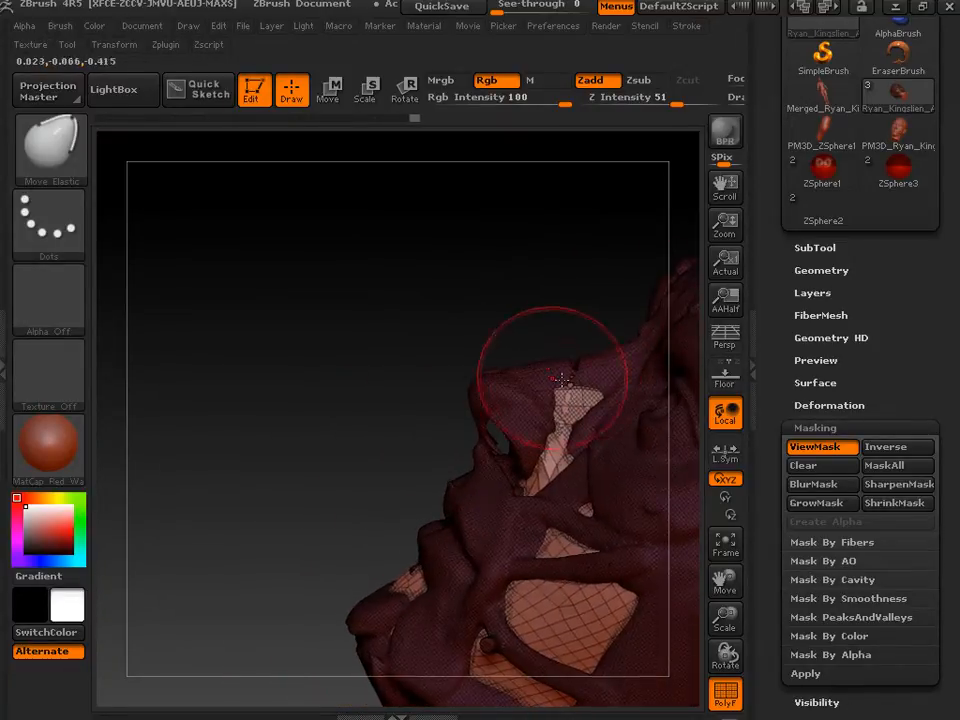
{"action": "mouse_move", "coordinate": [572, 313]}
{"action": "left_mouse_down"}
{"action": "mouse_move", "coordinate": [574, 370]}
{"action": "mouse_move", "coordinate": [587, 375]}
{"action": "mouse_move", "coordinate": [579, 375]}
{"action": "left_mouse_up"}
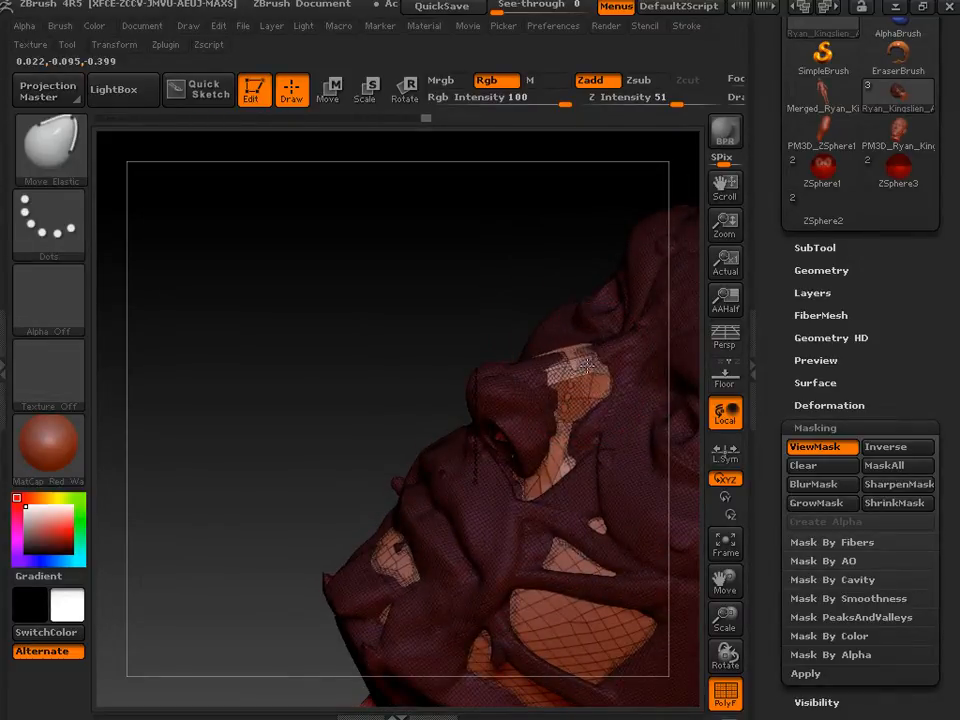
{"action": "mouse_move", "coordinate": [364, 332]}
{"action": "left_mouse_down"}
{"action": "mouse_move", "coordinate": [435, 315]}
{"action": "mouse_move", "coordinate": [587, 381]}
{"action": "left_mouse_up"}
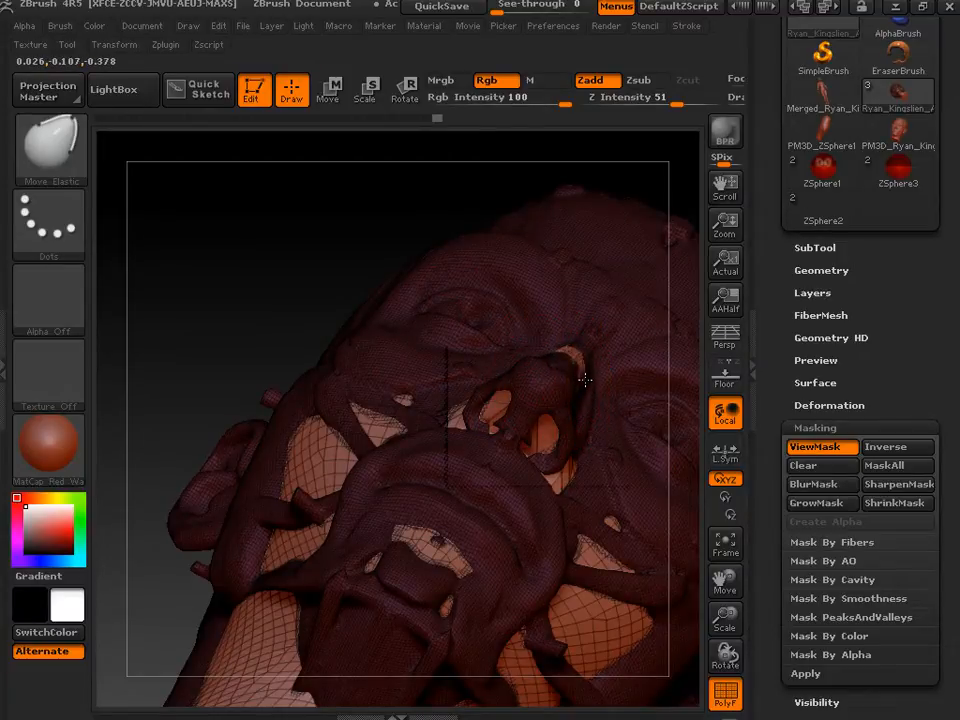
{"action": "mouse_move", "coordinate": [585, 378]}
{"action": "left_mouse_down"}
{"action": "mouse_move", "coordinate": [582, 387]}
{"action": "mouse_move", "coordinate": [574, 366]}
{"action": "left_mouse_up"}
{"action": "mouse_move", "coordinate": [272, 298]}
{"action": "left_mouse_down"}
{"action": "mouse_move", "coordinate": [197, 326]}
{"action": "mouse_move", "coordinate": [210, 269]}
{"action": "mouse_move", "coordinate": [182, 221]}
{"action": "mouse_move", "coordinate": [480, 270]}
{"action": "left_mouse_up"}
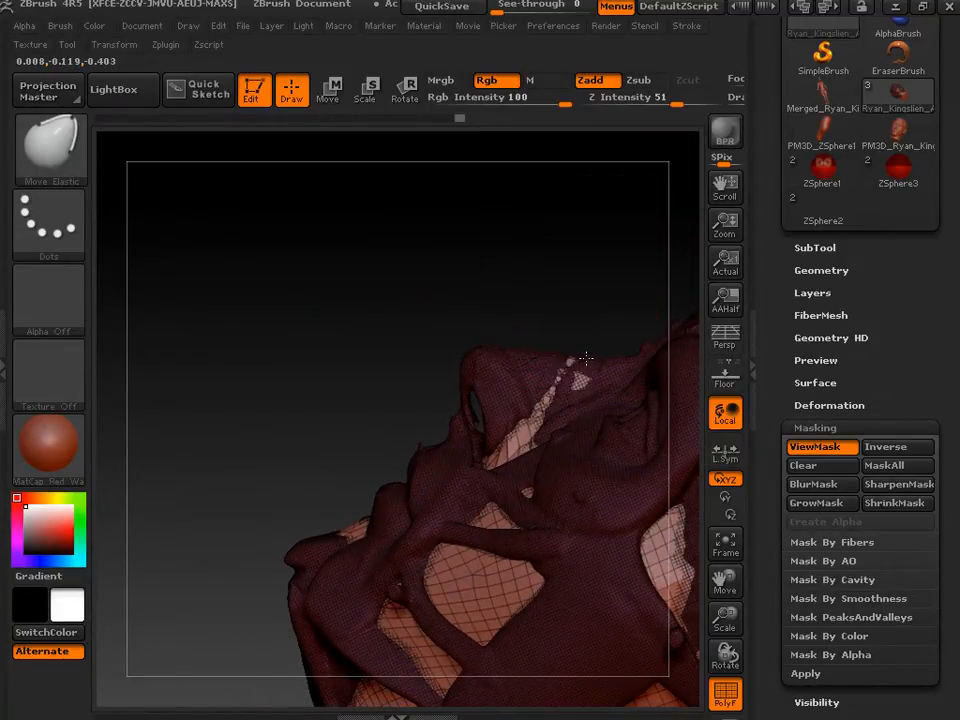
- Refine the underlying surface around the nostril wing and the side of the nose with short Move Elastic strokes
{"action": "mouse_move", "coordinate": [343, 328]}
{"action": "left_mouse_down"}
{"action": "mouse_move", "coordinate": [401, 281]}
{"action": "mouse_move", "coordinate": [435, 303]}
{"action": "left_mouse_up"}
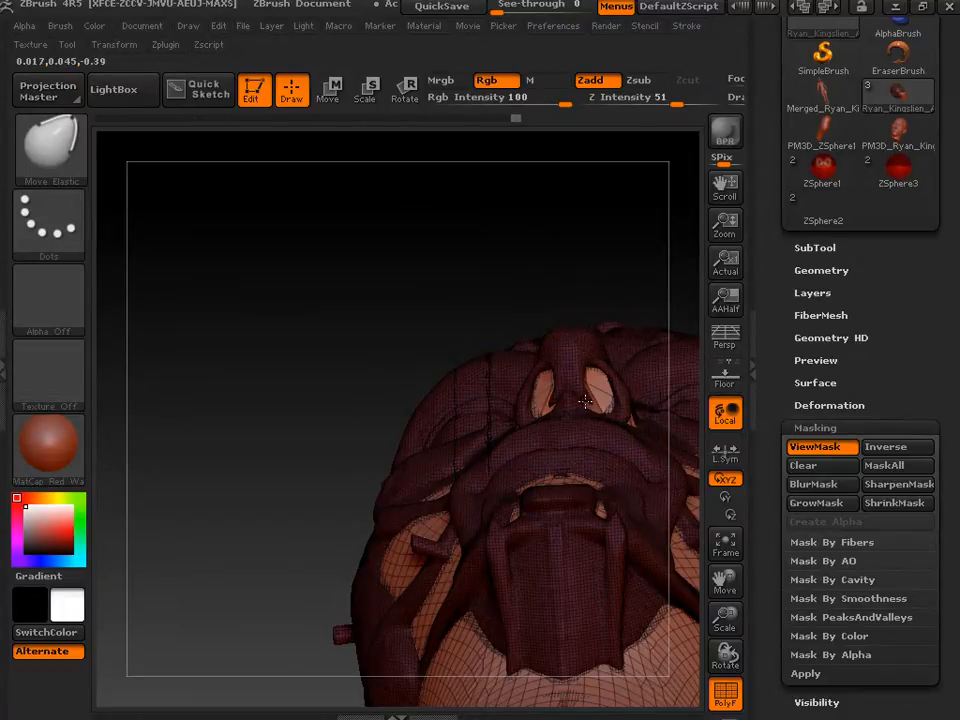
{"action": "left_click_drag", "start_coordinate": [289, 343], "coordinate": [400, 358]}
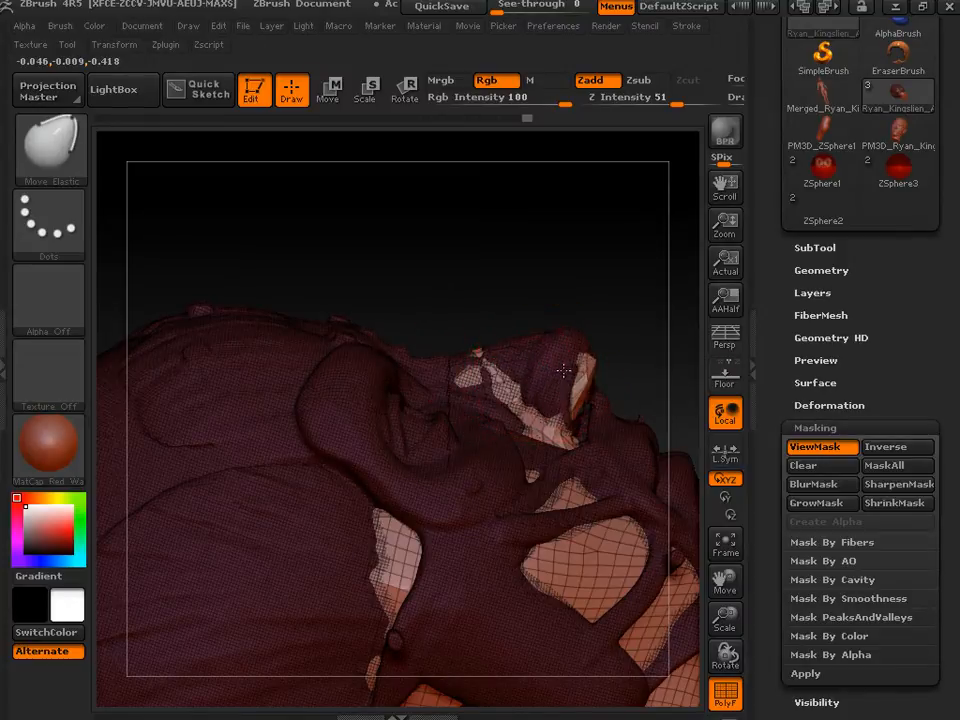
{"action": "left_click_drag", "start_coordinate": [564, 370], "coordinate": [556, 368]}
{"action": "left_click_drag", "start_coordinate": [494, 367], "coordinate": [486, 362]}
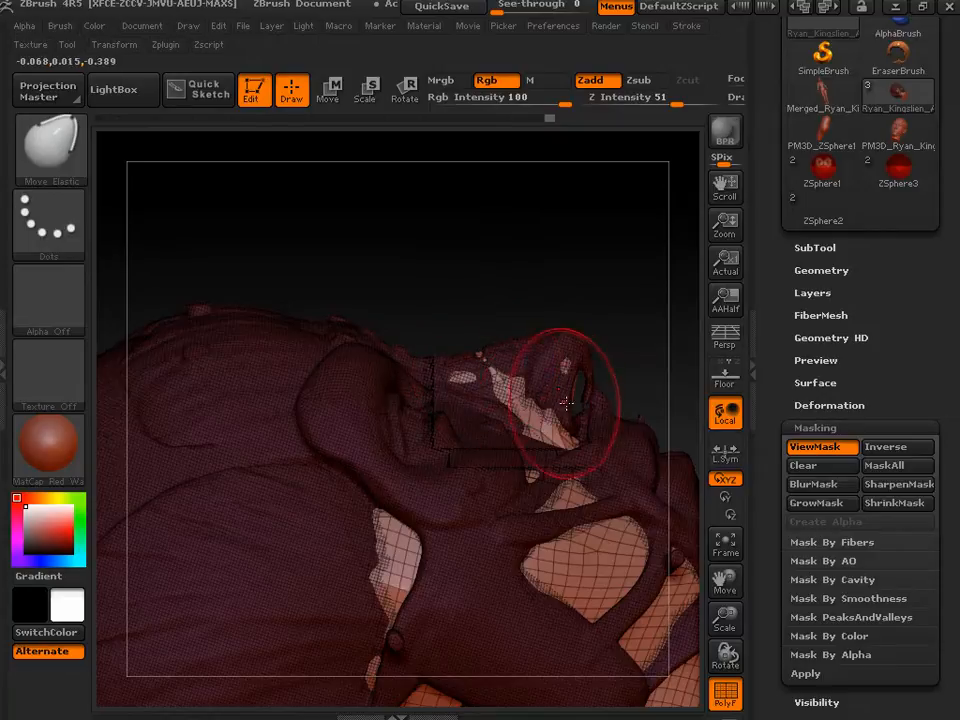
{"action": "left_click_drag", "start_coordinate": [566, 402], "coordinate": [580, 400]}
{"action": "mouse_move", "coordinate": [582, 326]}
{"action": "left_mouse_down"}
{"action": "mouse_move", "coordinate": [544, 339]}
{"action": "mouse_move", "coordinate": [548, 350]}
{"action": "left_mouse_up"}
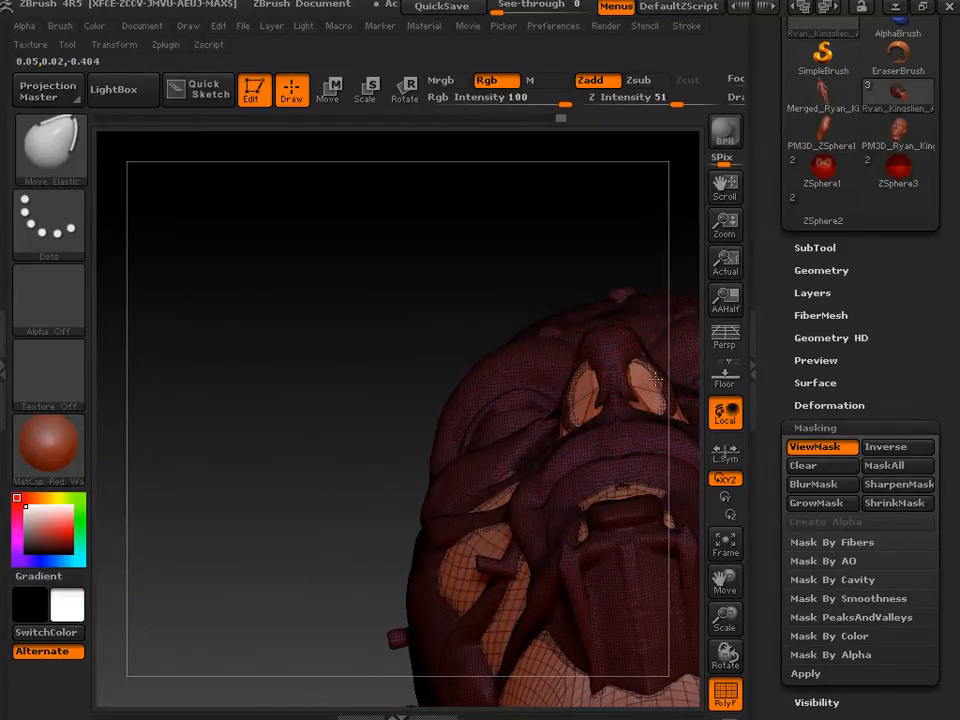
- Pull the underlying surface outward at the base of the nostril, just above the upper lip muscle
{"action": "left_click_drag", "start_coordinate": [377, 369], "coordinate": [453, 381]}
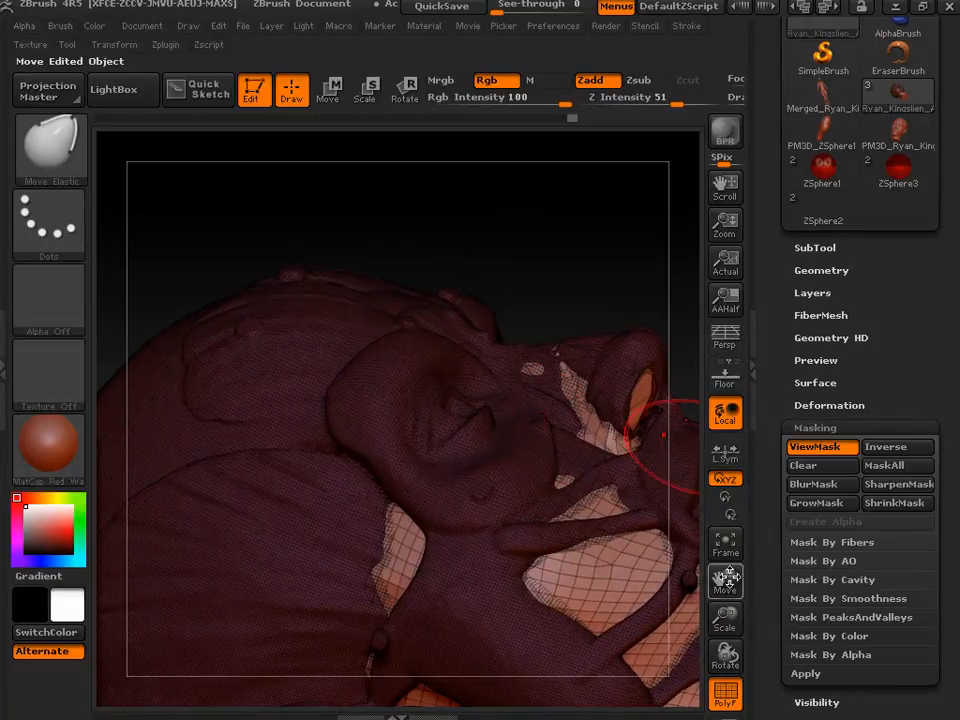
{"action": "mouse_move", "coordinate": [545, 437]}
{"action": "left_mouse_down"}
{"action": "mouse_move", "coordinate": [643, 557]}
{"action": "mouse_move", "coordinate": [475, 396]}
{"action": "left_mouse_up"}
{"action": "left_click_drag", "start_coordinate": [442, 354], "coordinate": [450, 370]}
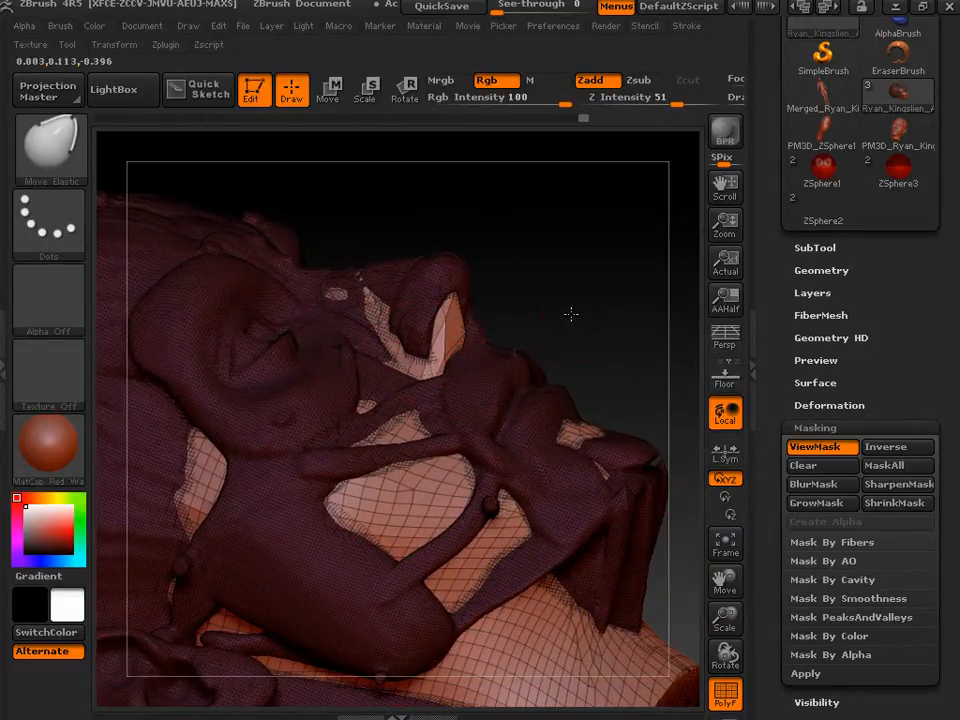
- Nudge the underlying surface at the side of the nostril with a short Move Elastic stroke, checking from the profile and from below
{"action": "left_click_drag", "start_coordinate": [570, 315], "coordinate": [505, 311]}
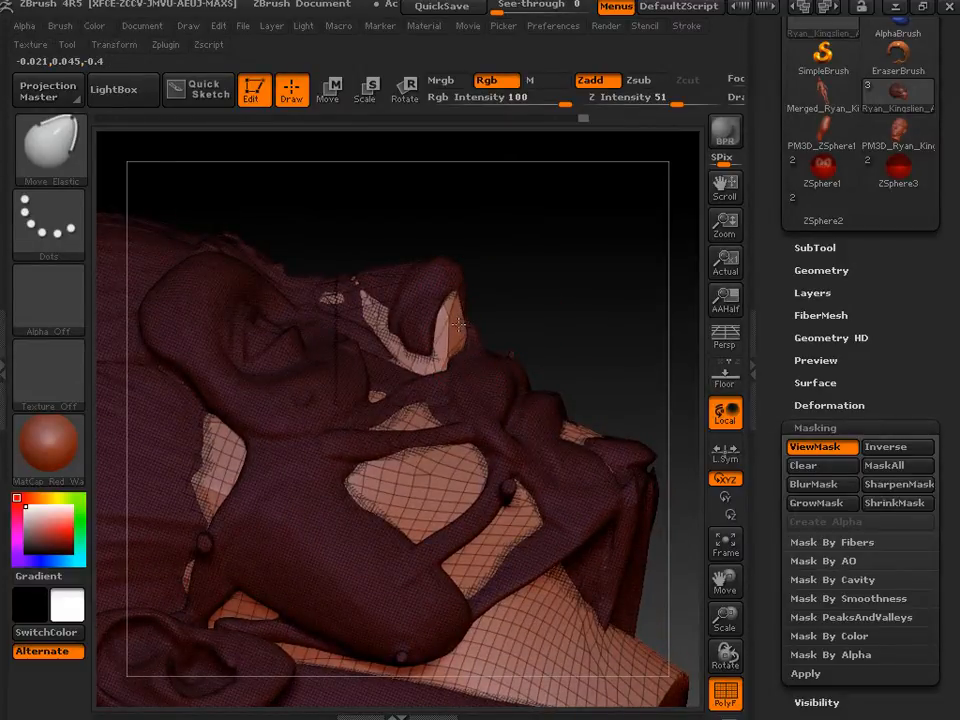
{"action": "mouse_move", "coordinate": [568, 326]}
{"action": "left_mouse_down"}
{"action": "mouse_move", "coordinate": [474, 339]}
{"action": "mouse_move", "coordinate": [554, 358]}
{"action": "mouse_move", "coordinate": [490, 282]}
{"action": "left_mouse_up"}
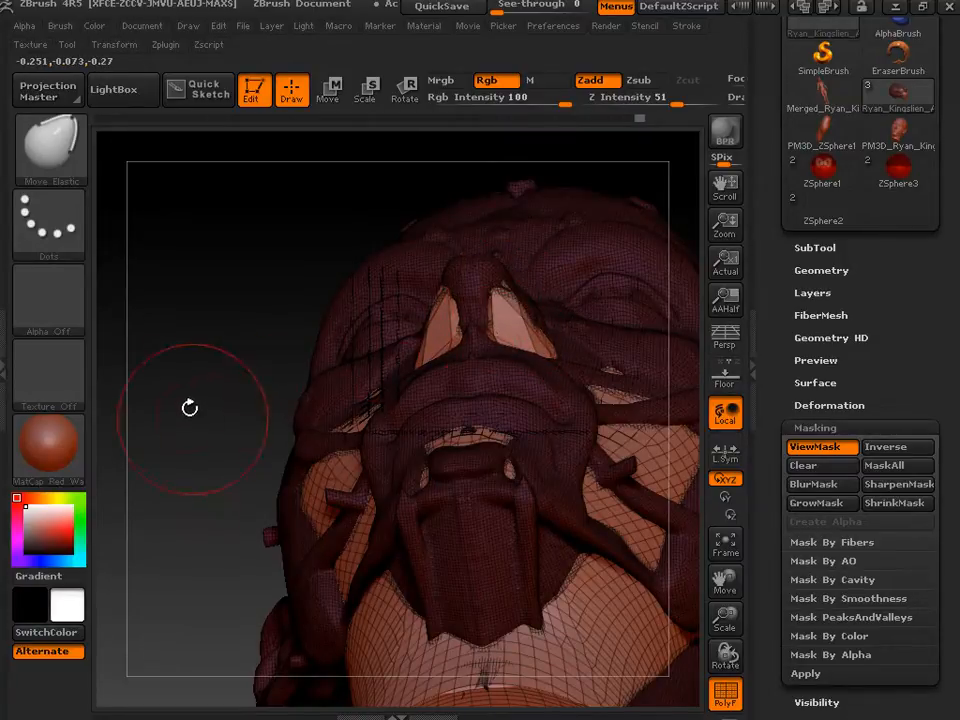
{"action": "mouse_move", "coordinate": [191, 407]}
{"action": "left_mouse_down"}
{"action": "mouse_move", "coordinate": [225, 401]}
{"action": "mouse_move", "coordinate": [252, 413]}
{"action": "left_mouse_up"}
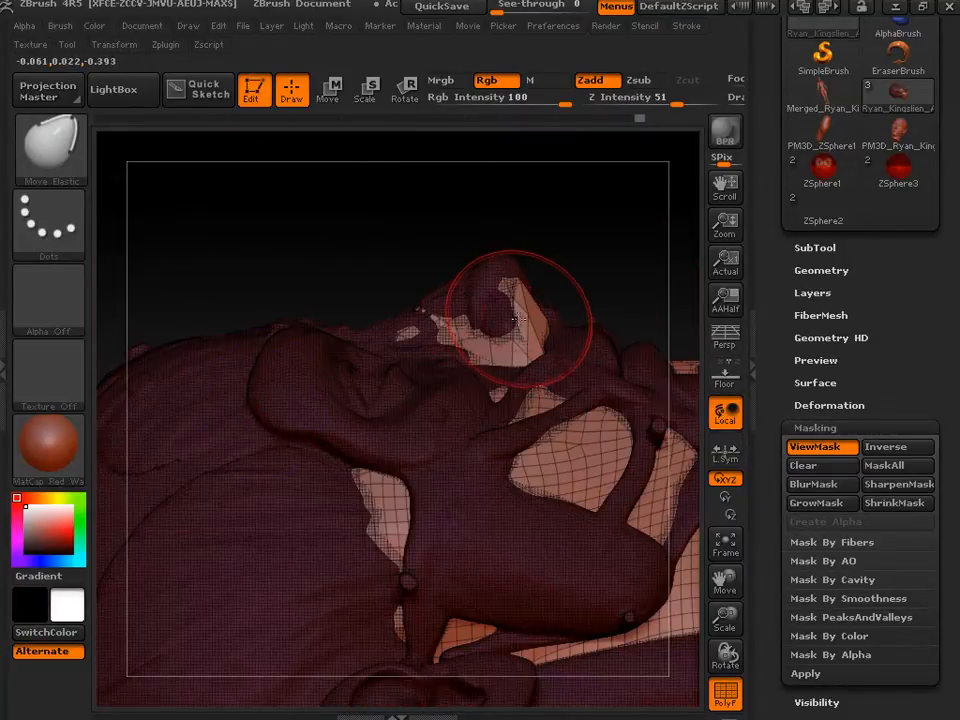
{"action": "left_click_drag", "start_coordinate": [527, 319], "coordinate": [514, 321]}
{"action": "left_click_drag", "start_coordinate": [560, 274], "coordinate": [497, 304]}
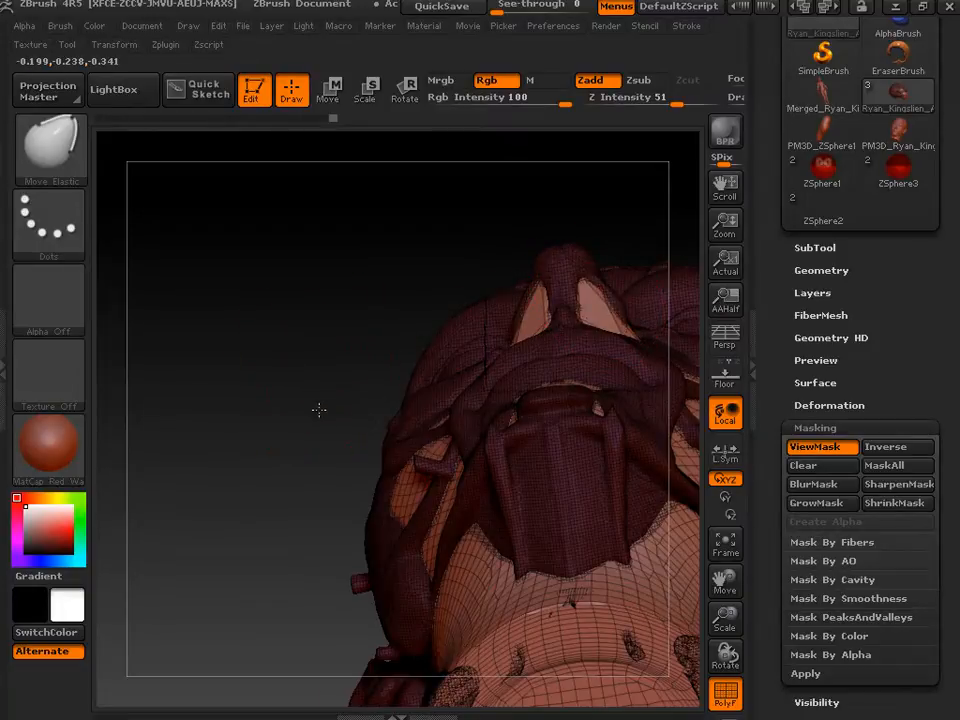
- Adjust the underlying surface along the nostril wing and the side of the nose bridge with Move Elastic
{"action": "left_click_drag", "start_coordinate": [319, 407], "coordinate": [350, 430]}
{"action": "mouse_move", "coordinate": [510, 370]}
{"action": "left_mouse_down"}
{"action": "mouse_move", "coordinate": [502, 360]}
{"action": "mouse_move", "coordinate": [512, 348]}
{"action": "mouse_move", "coordinate": [515, 356]}
{"action": "mouse_move", "coordinate": [523, 307]}
{"action": "mouse_move", "coordinate": [506, 369]}
{"action": "mouse_move", "coordinate": [520, 329]}
{"action": "left_mouse_up"}
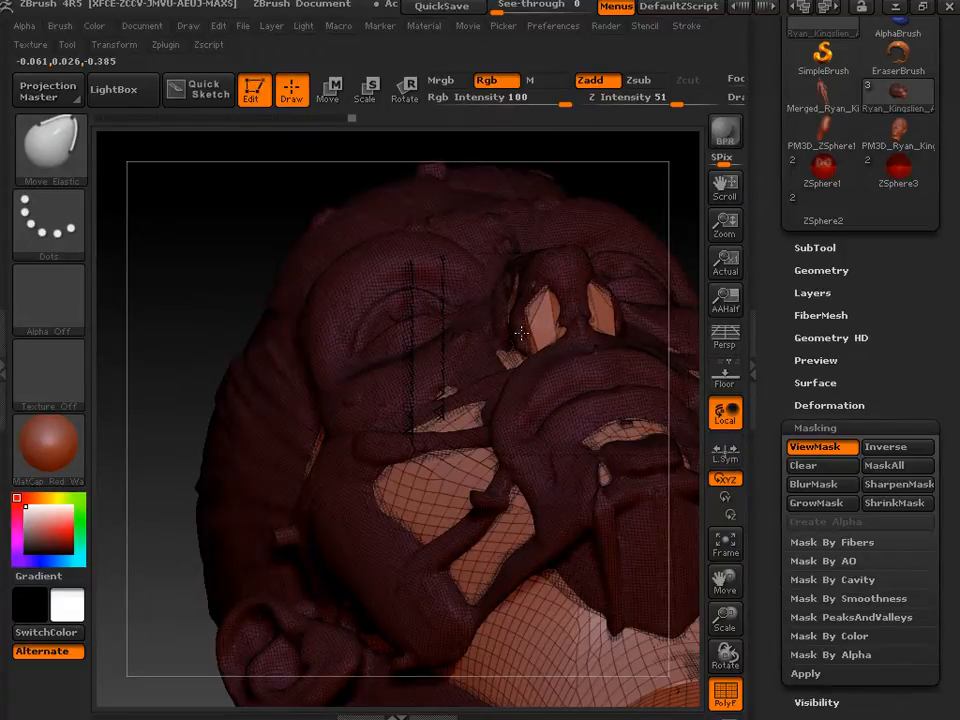
{"action": "mouse_move", "coordinate": [178, 261]}
{"action": "left_mouse_down"}
{"action": "mouse_move", "coordinate": [264, 274]}
{"action": "mouse_move", "coordinate": [253, 270]}
{"action": "left_mouse_up"}
{"action": "left_click_drag", "start_coordinate": [457, 295], "coordinate": [444, 269]}
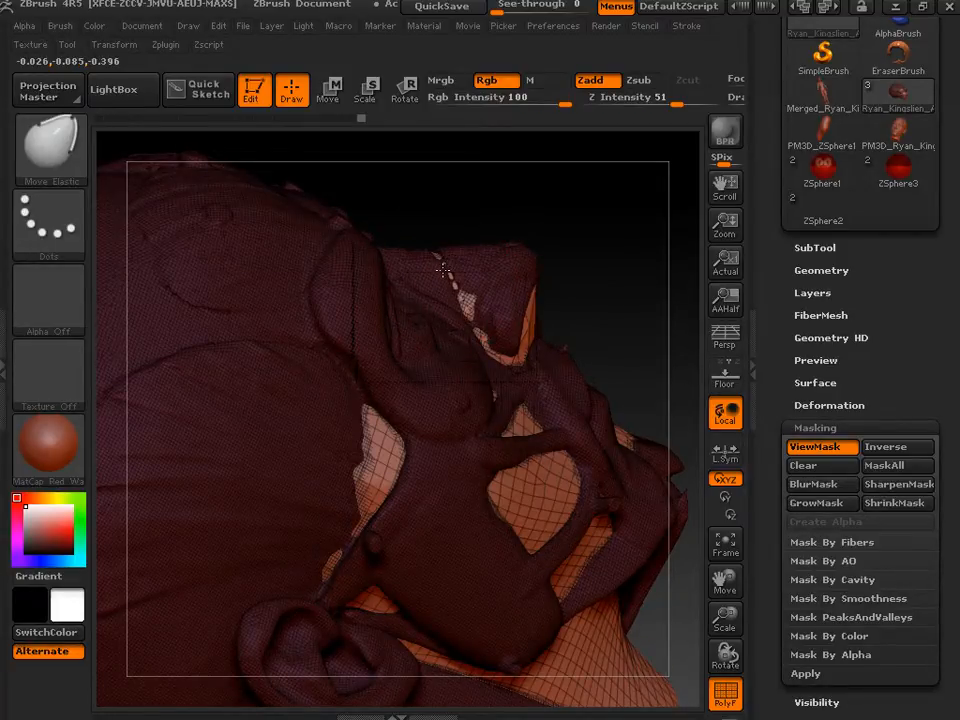
{"action": "left_click_drag", "start_coordinate": [583, 326], "coordinate": [375, 333]}
{"action": "right_click_drag", "start_coordinate": [383, 348], "coordinate": [482, 392]}
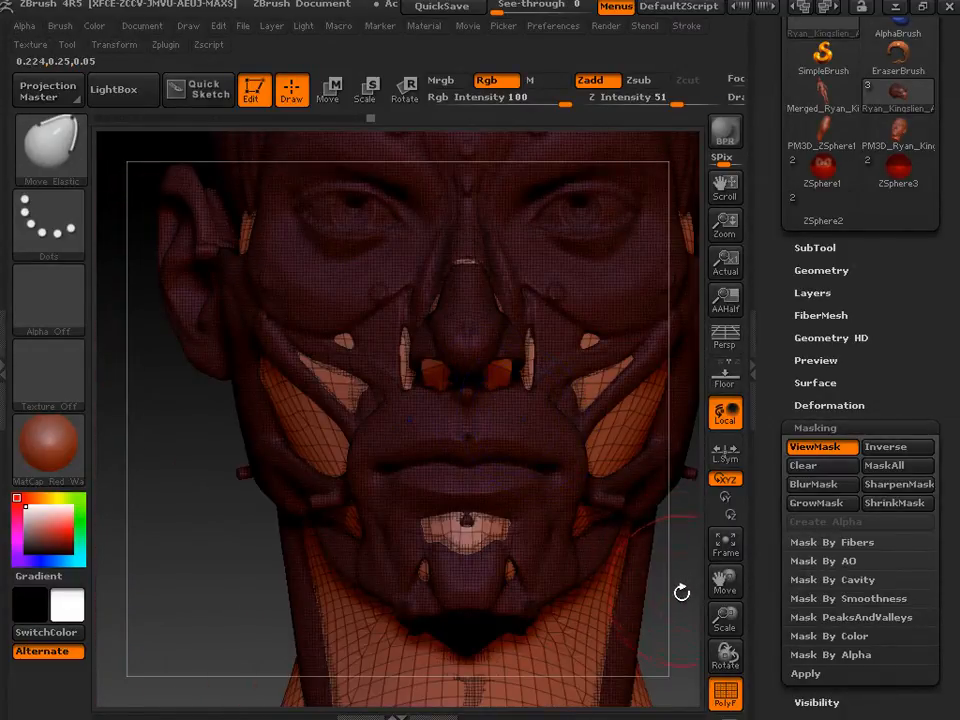
- Clear the mask from the whole head and turn off the polygon wireframe display
{"action": "left_click_drag", "start_coordinate": [725, 618], "coordinate": [720, 550]}
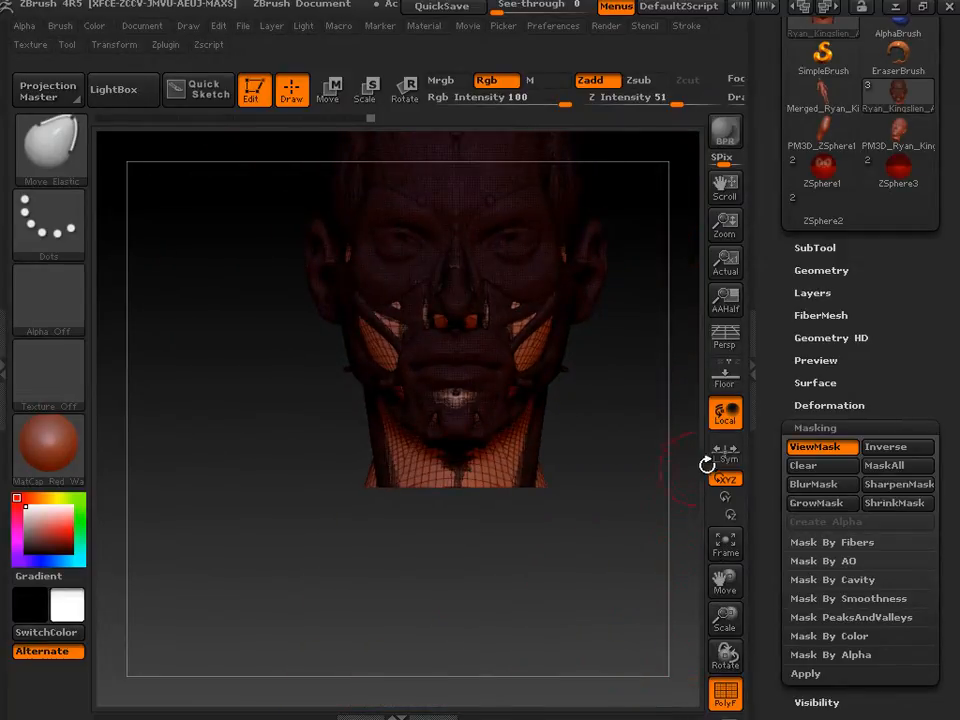
{"action": "left_click", "coordinate": [810, 466]}
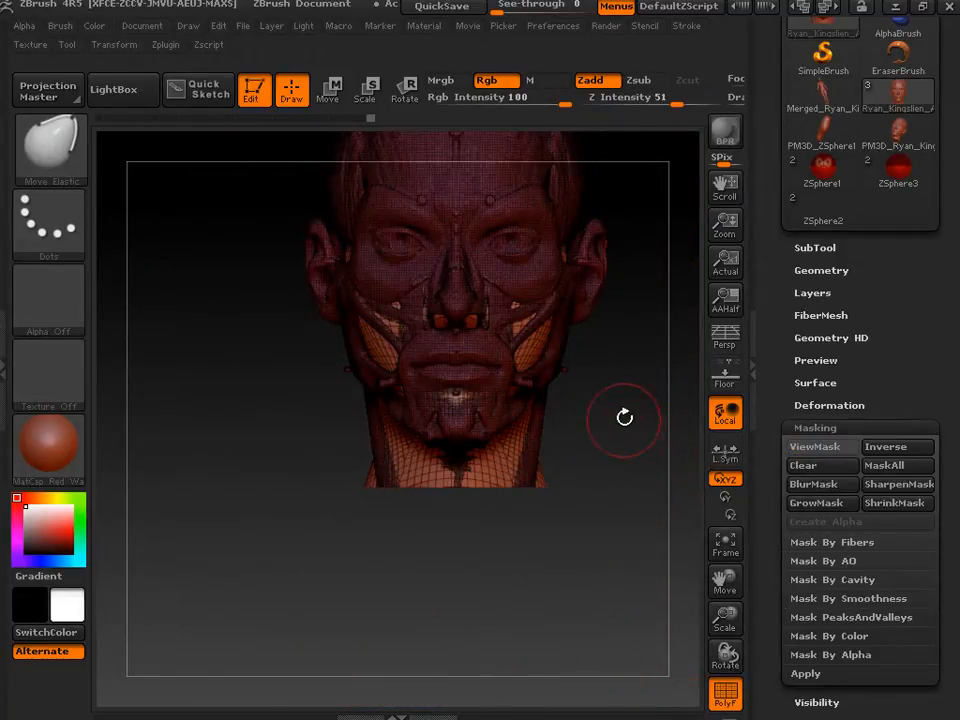
{"action": "left_click_drag", "start_coordinate": [722, 576], "coordinate": [626, 708]}
{"action": "mouse_move", "coordinate": [619, 619]}
{"action": "left_mouse_down"}
{"action": "mouse_move", "coordinate": [619, 561]}
{"action": "mouse_move", "coordinate": [581, 580]}
{"action": "mouse_move", "coordinate": [564, 574]}
{"action": "mouse_move", "coordinate": [626, 597]}
{"action": "left_mouse_up"}
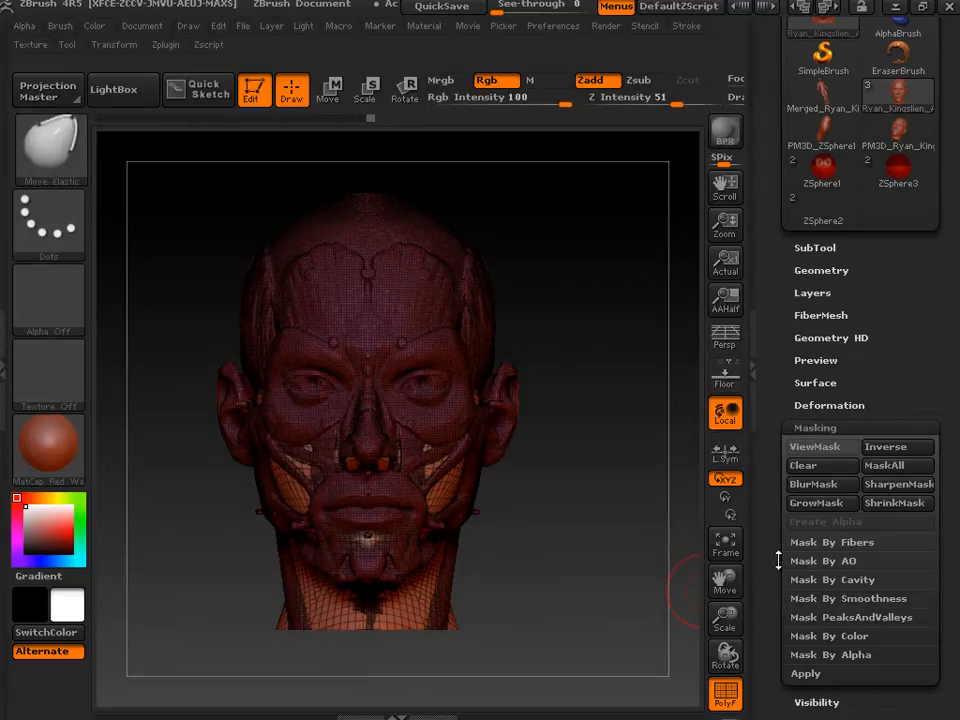
{"action": "left_click", "coordinate": [725, 690]}
{"action": "left_click_drag", "start_coordinate": [602, 563], "coordinate": [600, 531]}
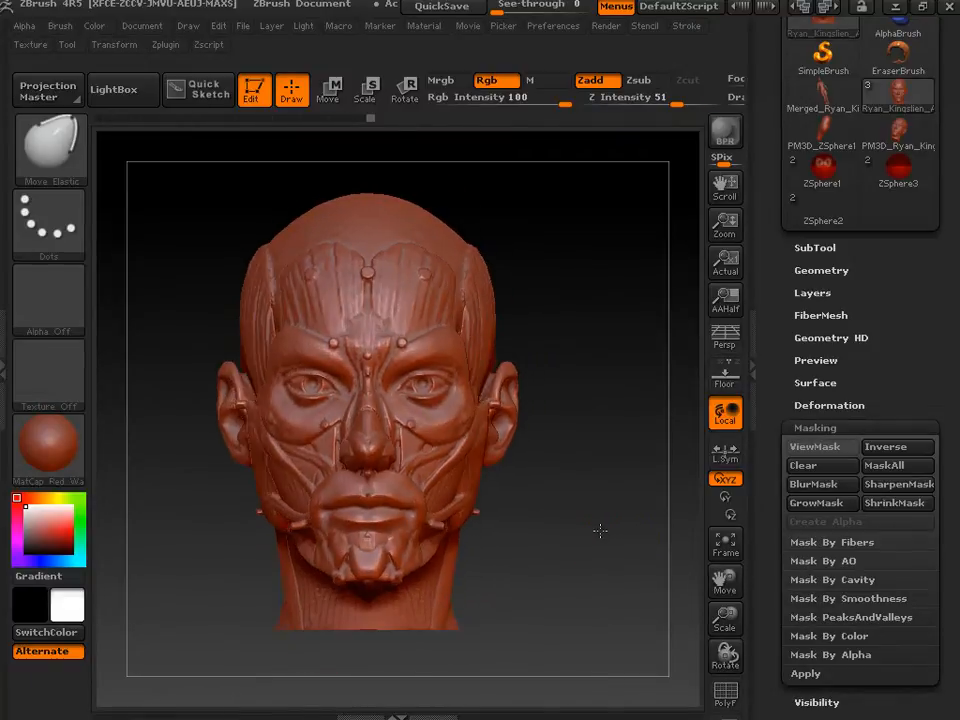
- Convert the anatomy head into a new PolyMesh3D tool
{"action": "left_click_drag", "start_coordinate": [668, 411], "coordinate": [758, 338]}
{"action": "left_click_drag", "start_coordinate": [783, 274], "coordinate": [782, 460]}
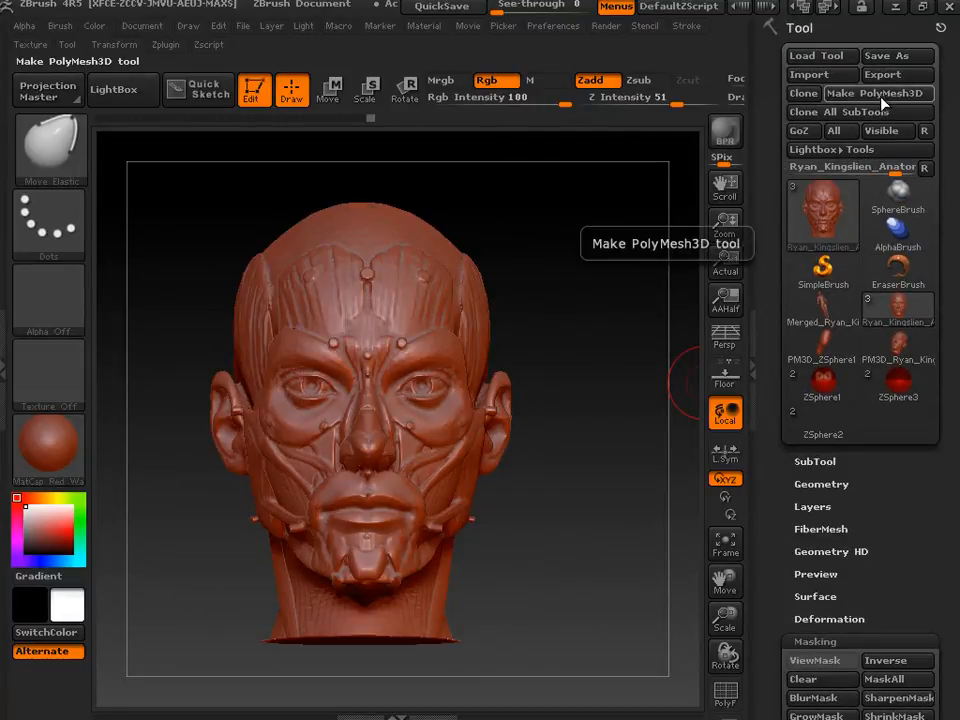
{"action": "left_click", "coordinate": [880, 95]}
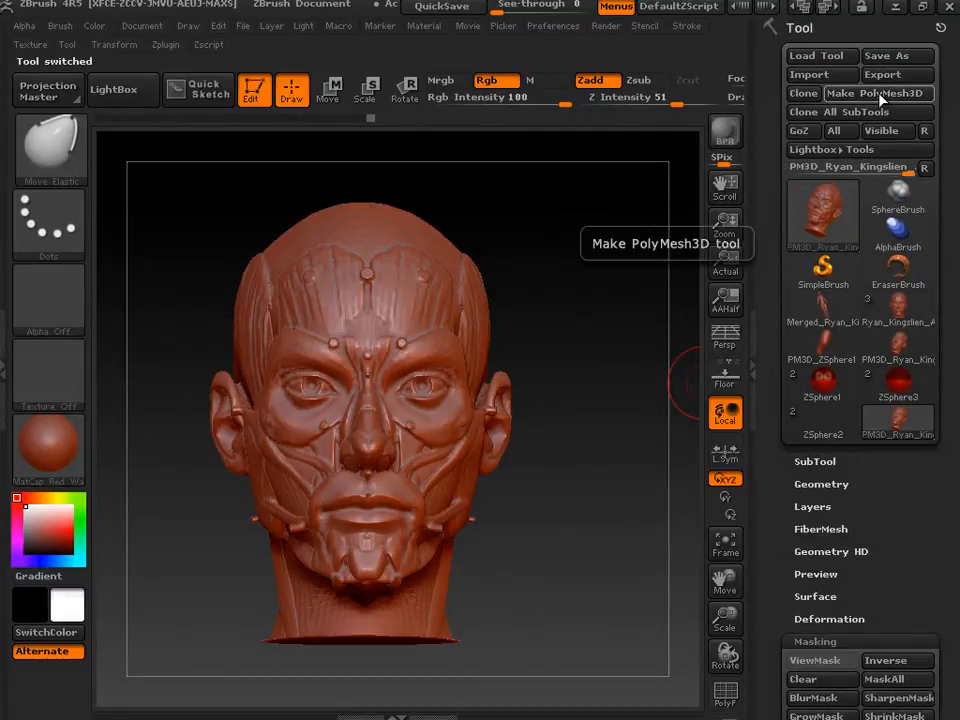
{"action": "left_click_drag", "start_coordinate": [648, 575], "coordinate": [590, 583]}
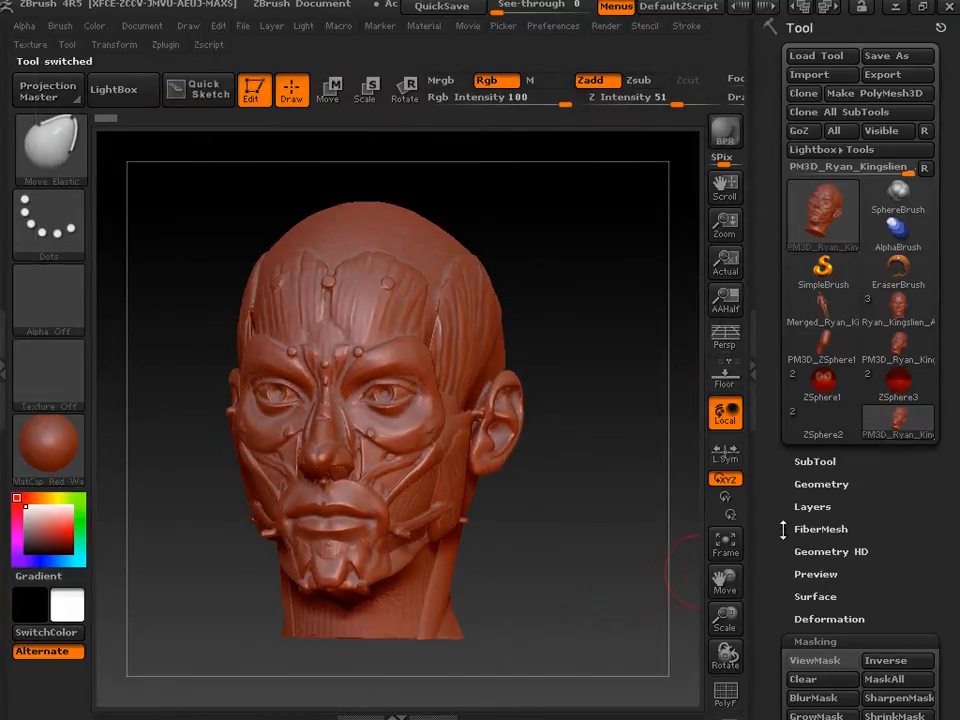
- Append a ZSphere as a new subtool beneath the PolyMesh3D head
{"action": "left_click", "coordinate": [815, 462]}
{"action": "left_click_drag", "start_coordinate": [628, 561], "coordinate": [650, 452]}
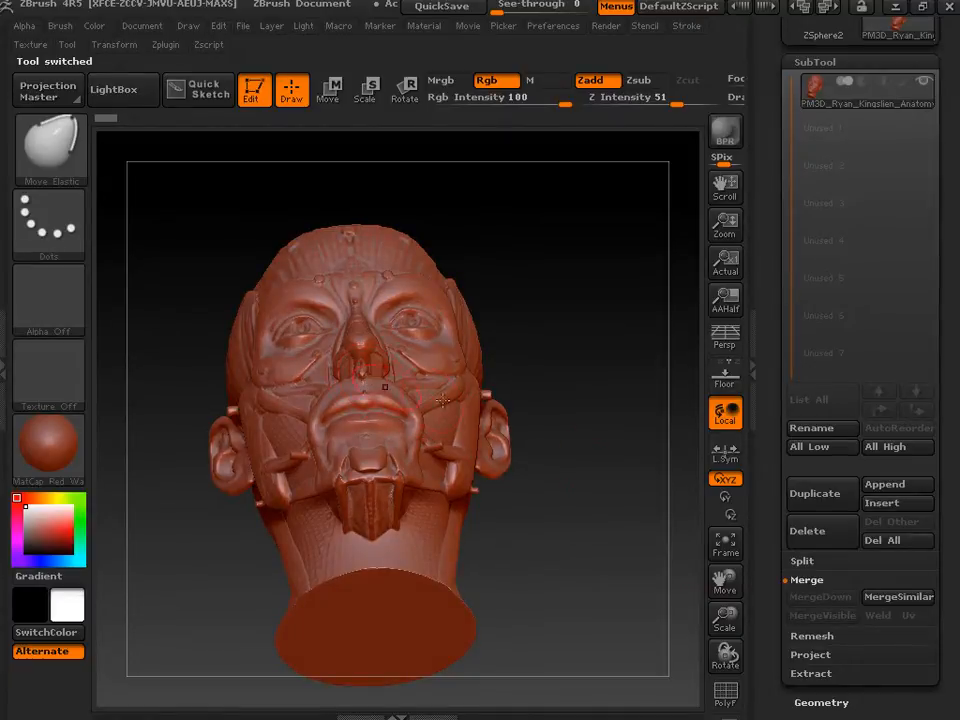
{"action": "left_click_drag", "start_coordinate": [620, 505], "coordinate": [628, 525], "text": "shift"}
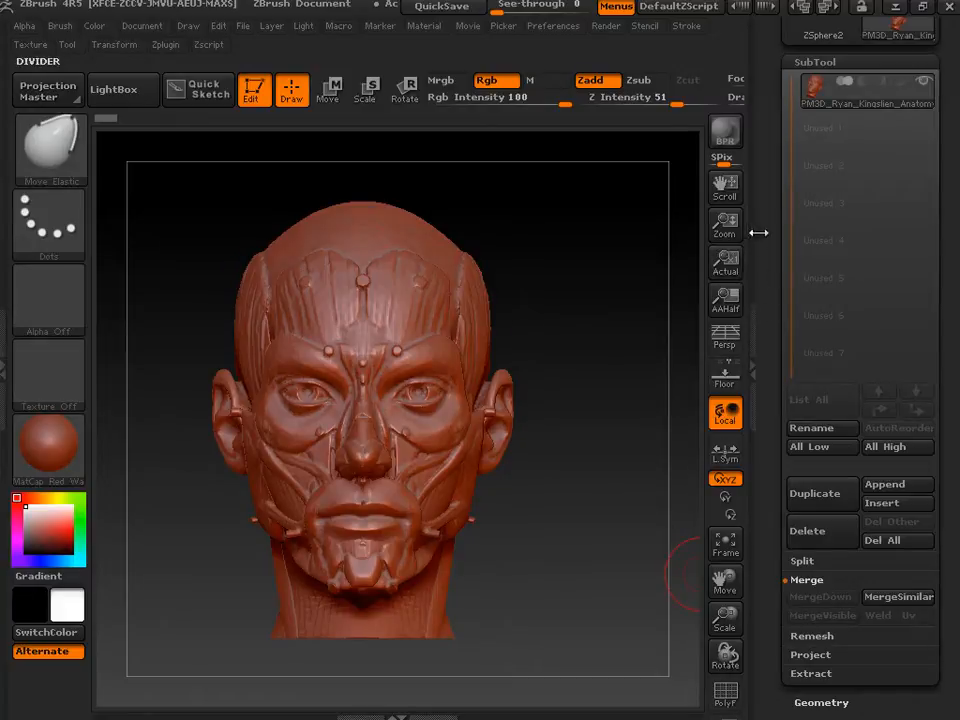
{"action": "left_click", "coordinate": [881, 485]}
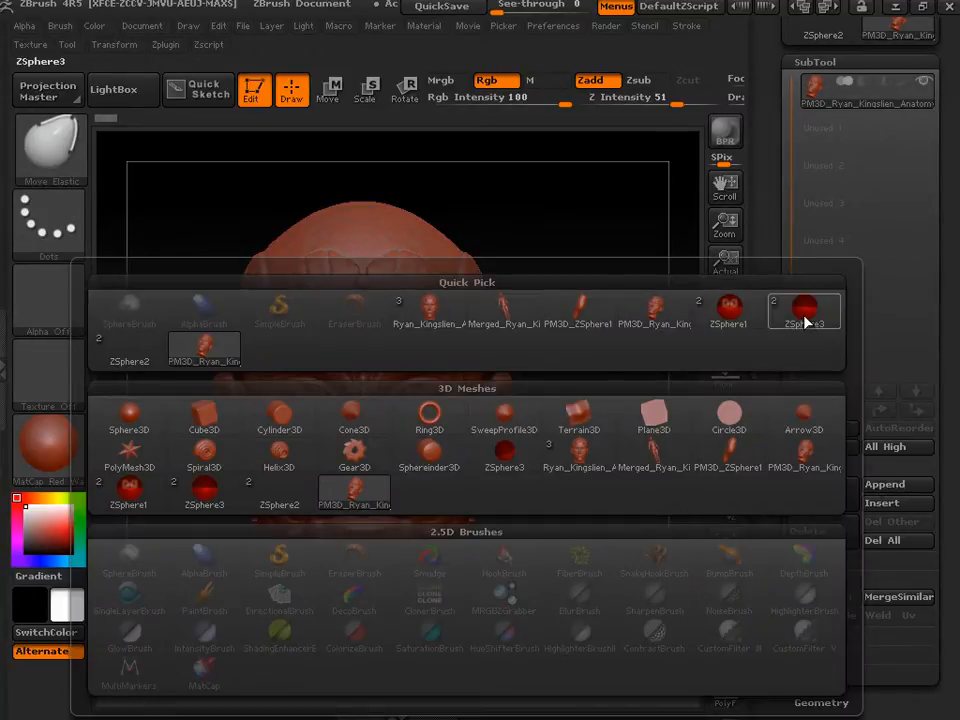
{"action": "mouse_move", "coordinate": [805, 321]}
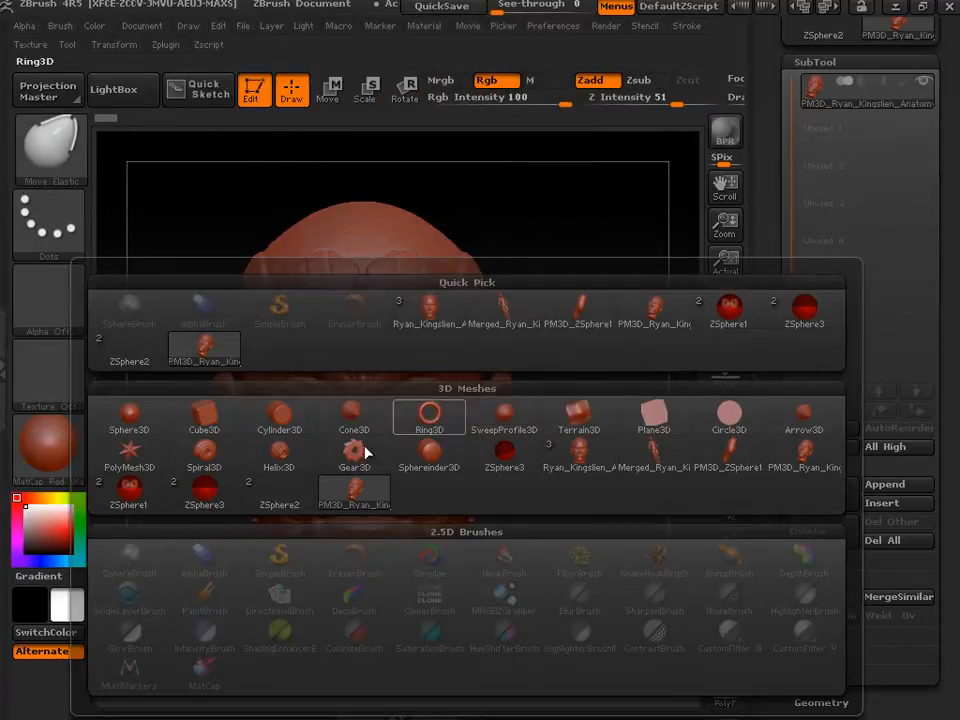
{"action": "mouse_move", "coordinate": [502, 473]}
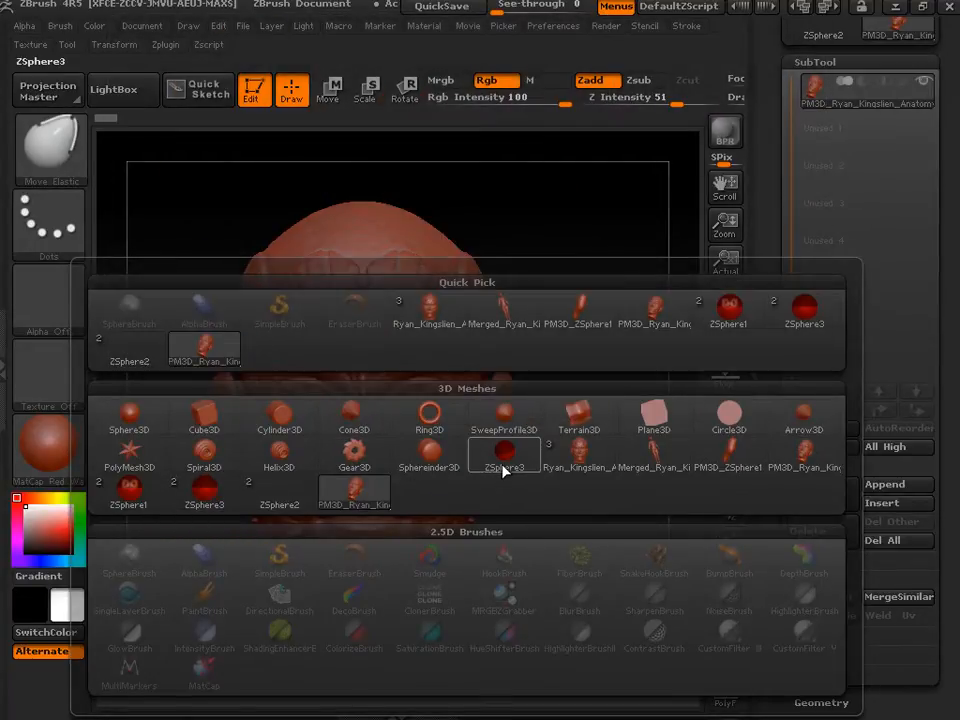
{"action": "left_click", "coordinate": [503, 469]}
- Make the ZSphere the active subtool and hide the head subtool
{"action": "left_click", "coordinate": [837, 143]}
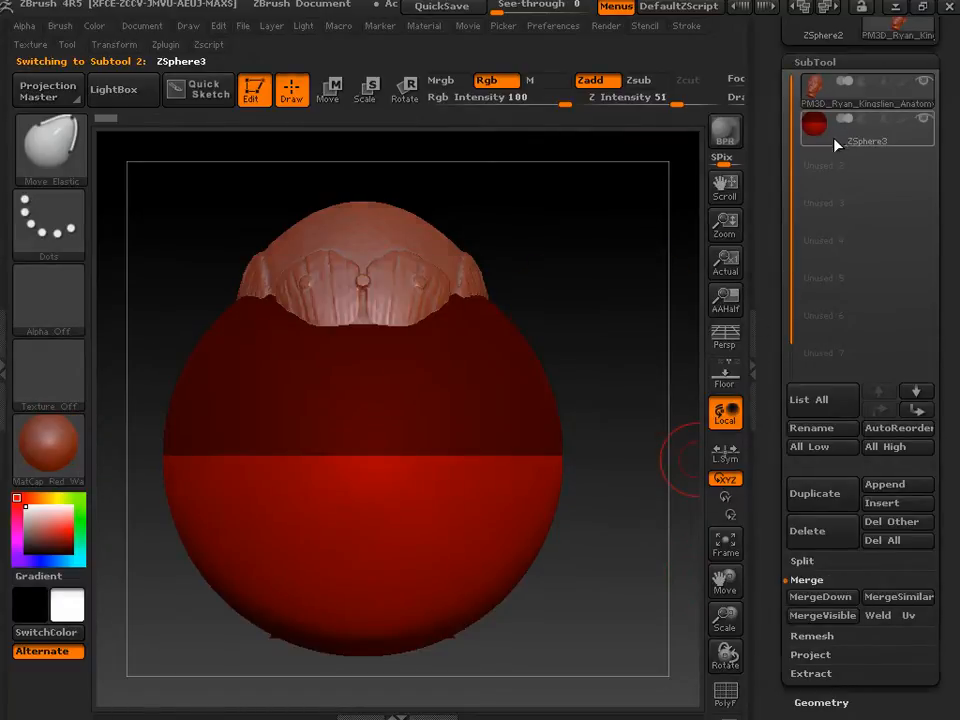
{"action": "left_click_drag", "start_coordinate": [776, 170], "coordinate": [775, 241]}
{"action": "mouse_move", "coordinate": [845, 222]}
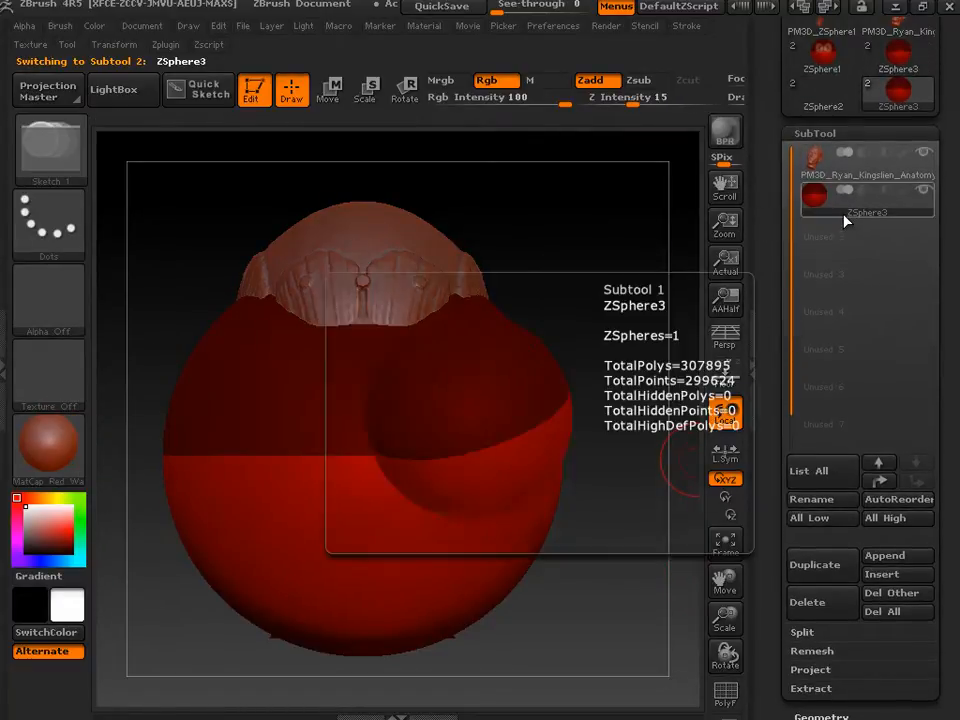
{"action": "left_click", "coordinate": [925, 158]}
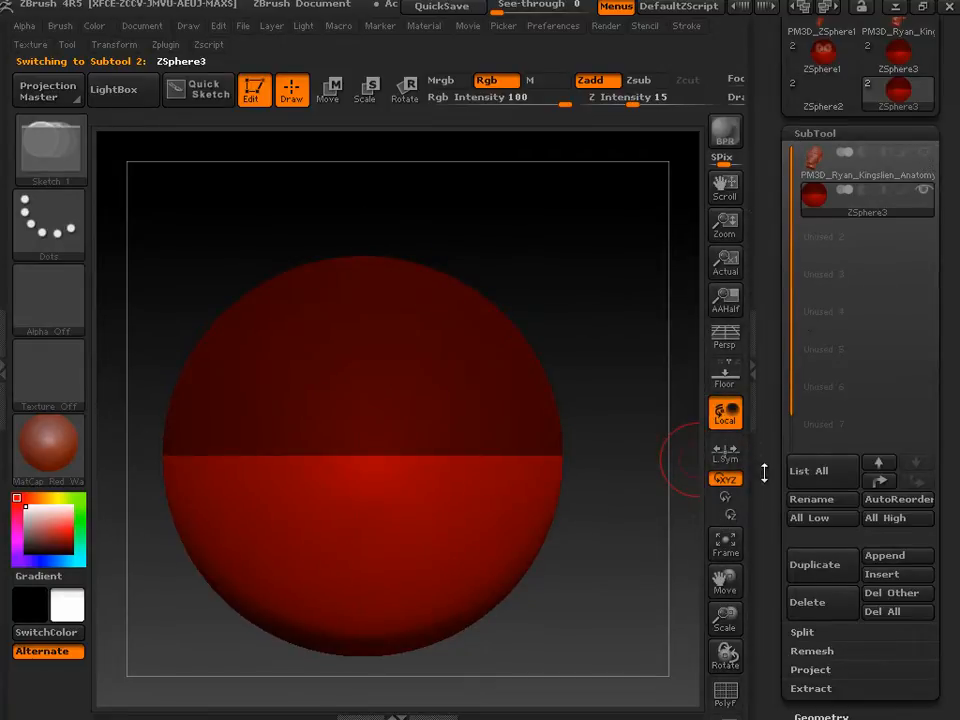
- Select the existing PM3D anatomy head model as the ZSphere's rigging mesh and bind it
{"action": "left_click_drag", "start_coordinate": [764, 473], "coordinate": [787, 265]}
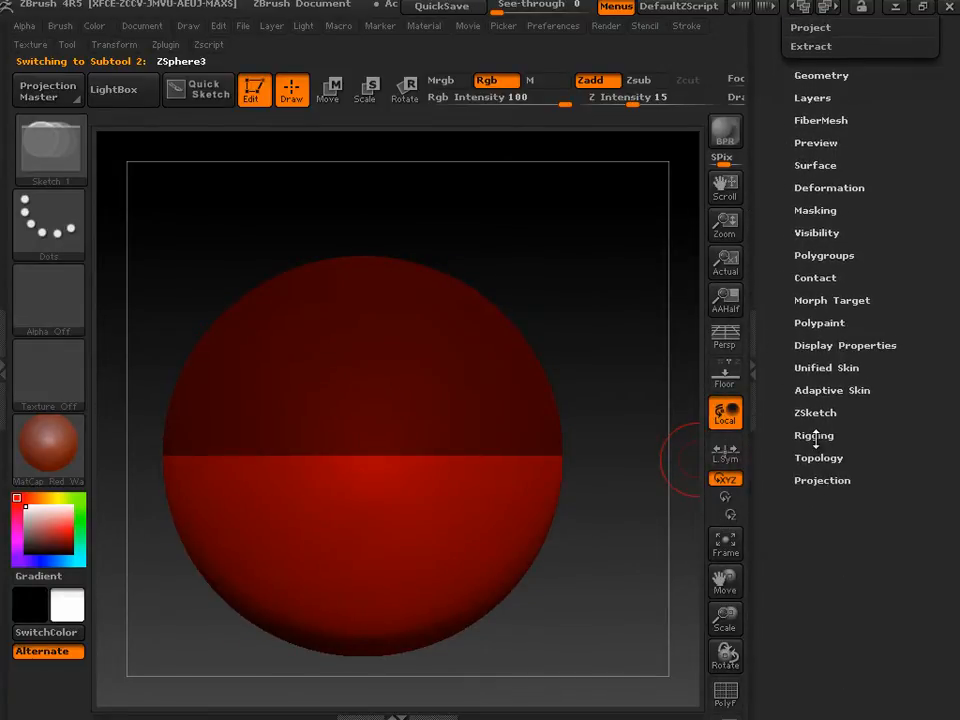
{"action": "left_click", "coordinate": [815, 436]}
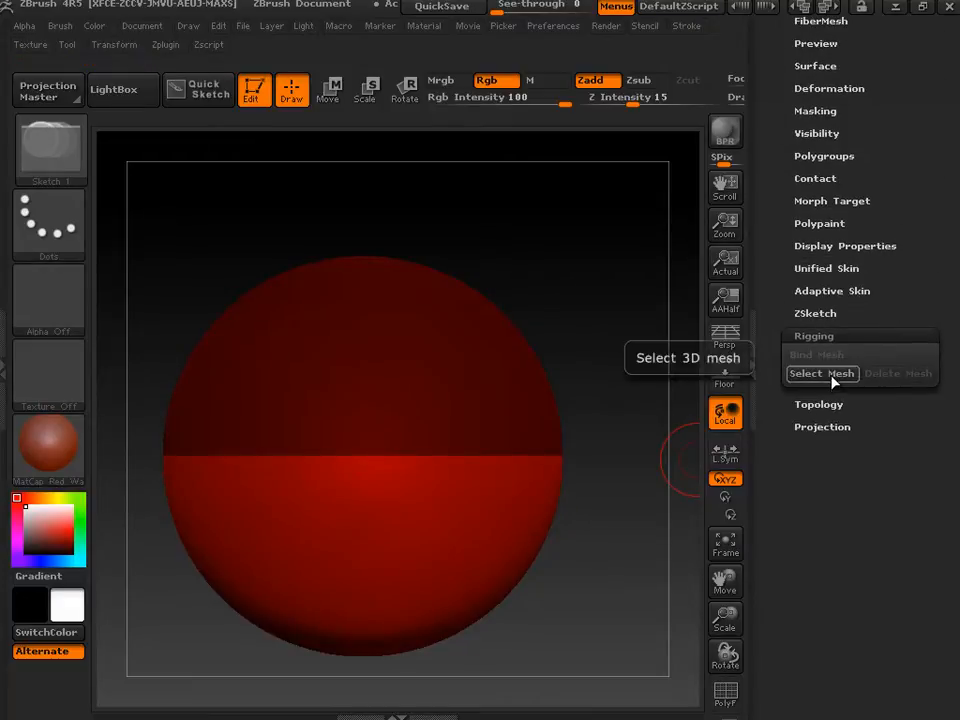
{"action": "left_click", "coordinate": [805, 376]}
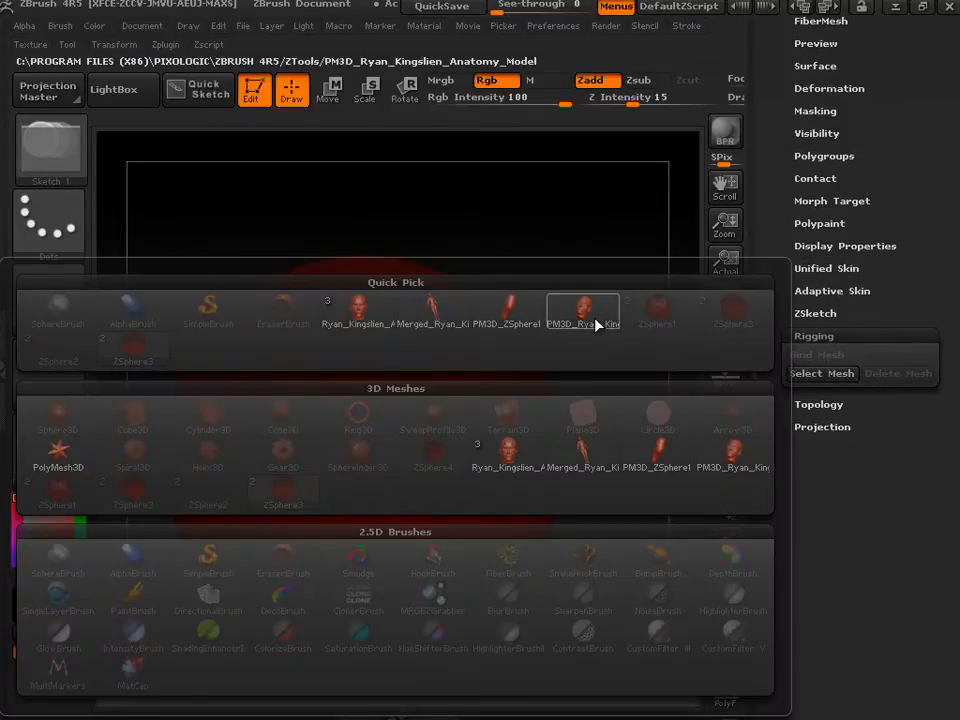
{"action": "mouse_move", "coordinate": [597, 324]}
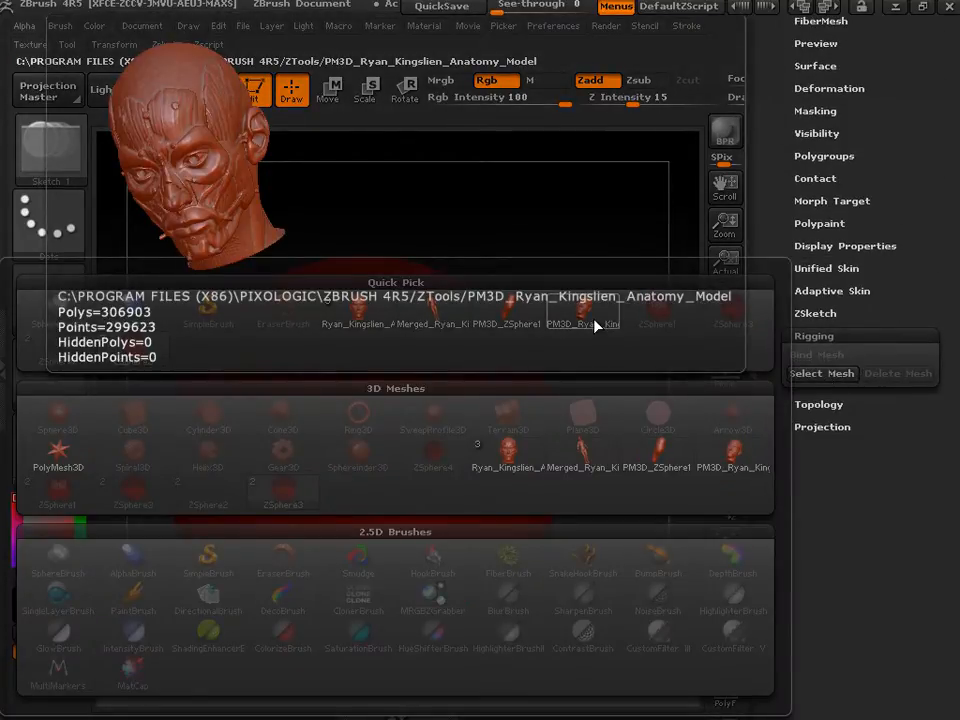
{"action": "left_click", "coordinate": [597, 324]}
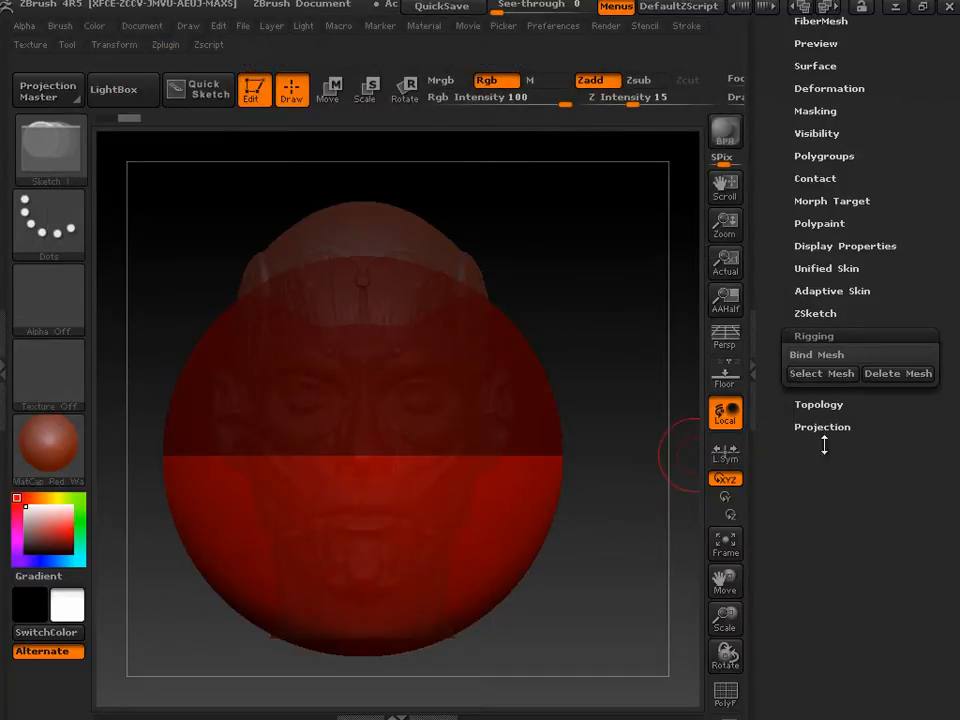
{"action": "left_click", "coordinate": [828, 356]}
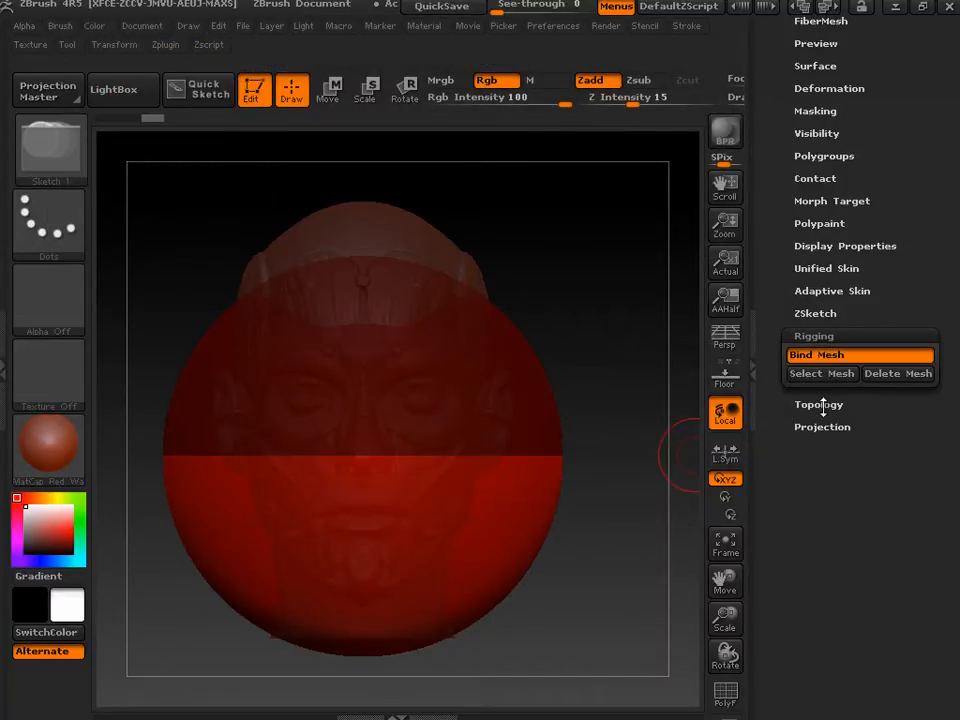
- Enable Edit Topology for the ZSphere and activate symmetry
{"action": "left_click", "coordinate": [820, 404]}
{"action": "left_click", "coordinate": [824, 377]}
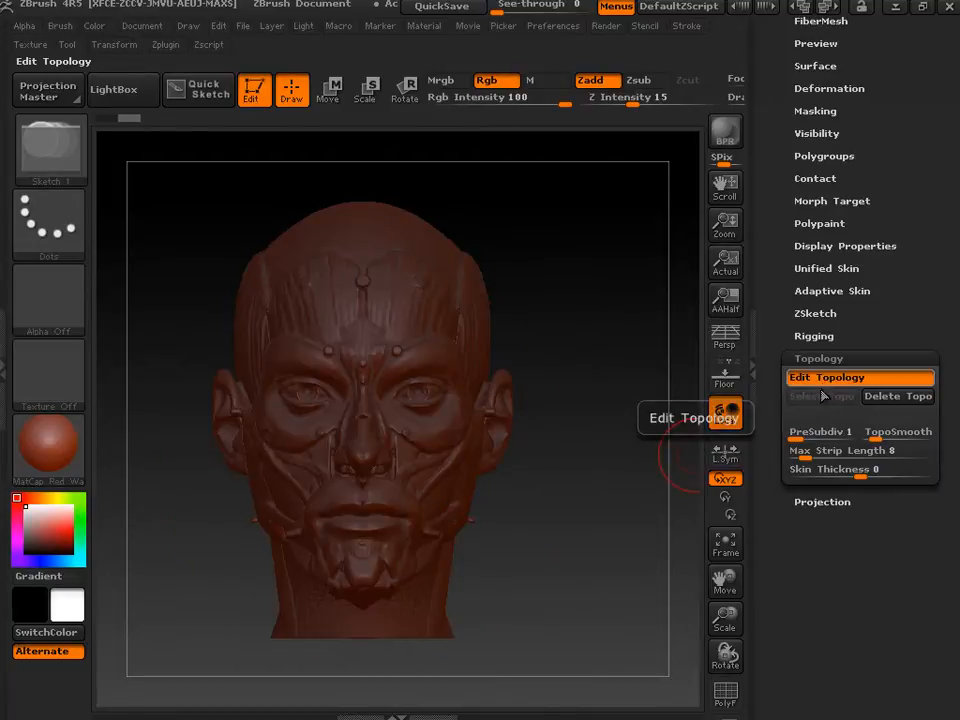
{"action": "left_click", "coordinate": [114, 44]}
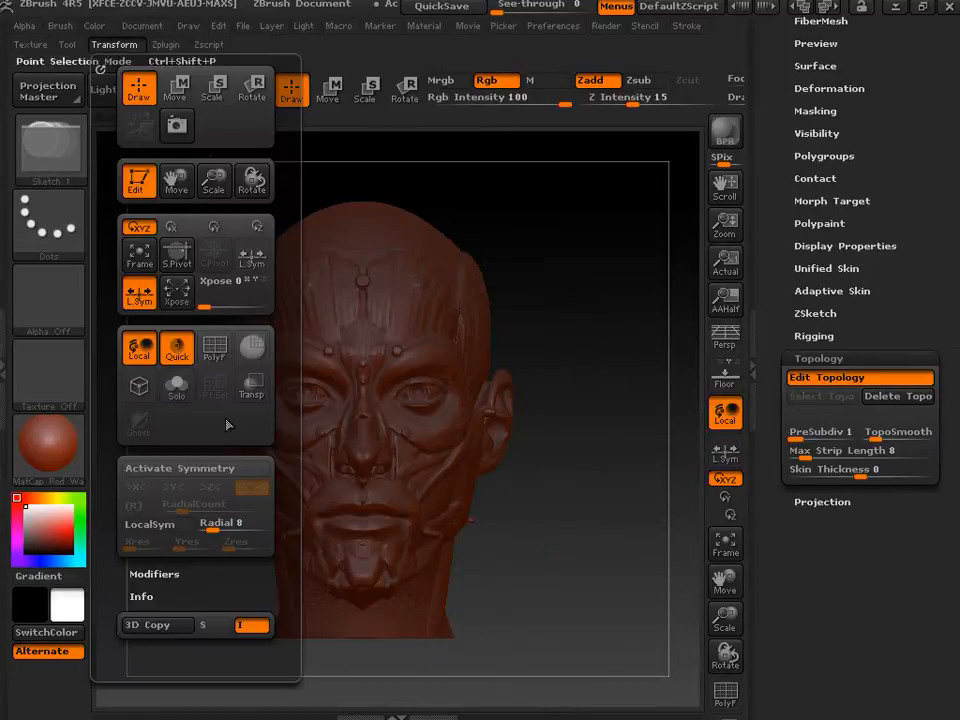
{"action": "left_click", "coordinate": [229, 469]}
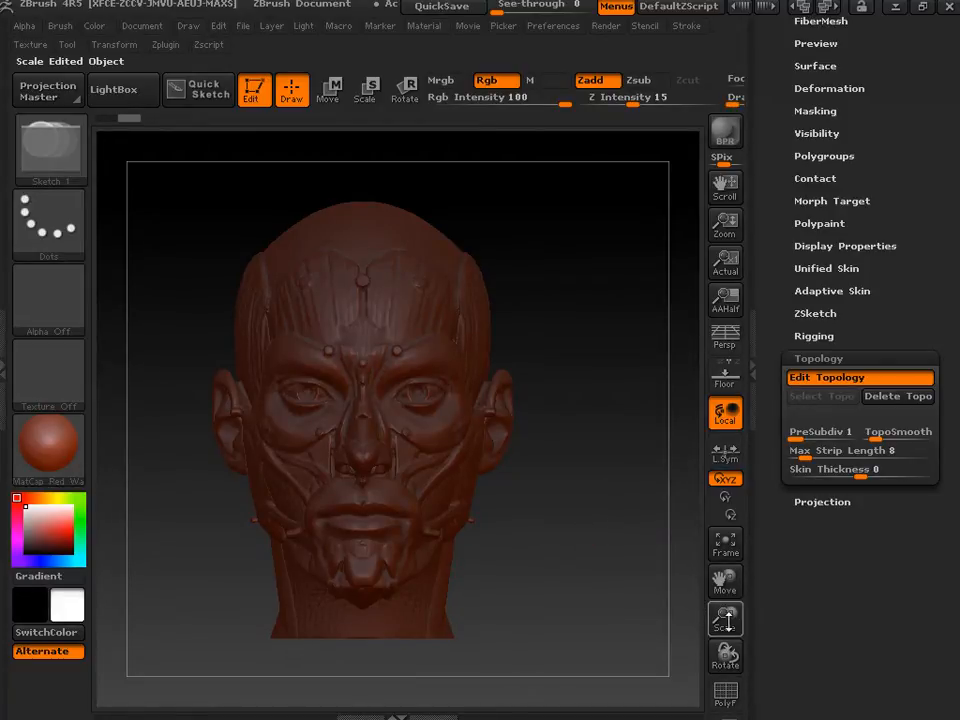
- Place connected topology points around the eye from the inner corner along the lower lid to the outer corner
{"action": "left_click_drag", "start_coordinate": [725, 620], "coordinate": [727, 712]}
{"action": "left_click_drag", "start_coordinate": [725, 617], "coordinate": [733, 652]}
{"action": "left_click_drag", "start_coordinate": [729, 574], "coordinate": [639, 673]}
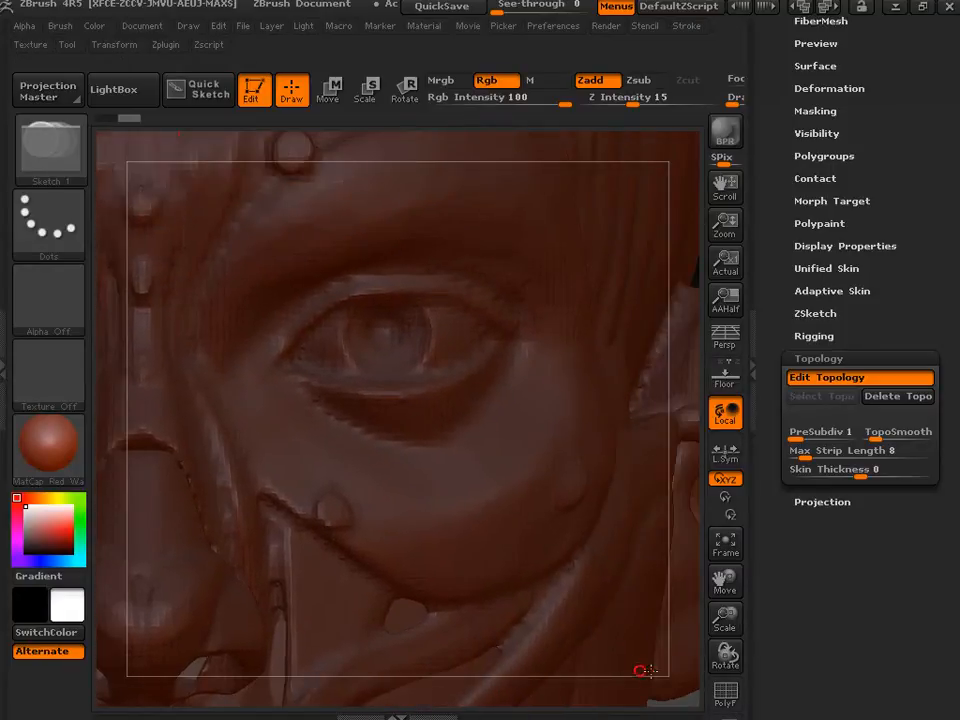
{"action": "left_click_drag", "start_coordinate": [722, 628], "coordinate": [726, 657]}
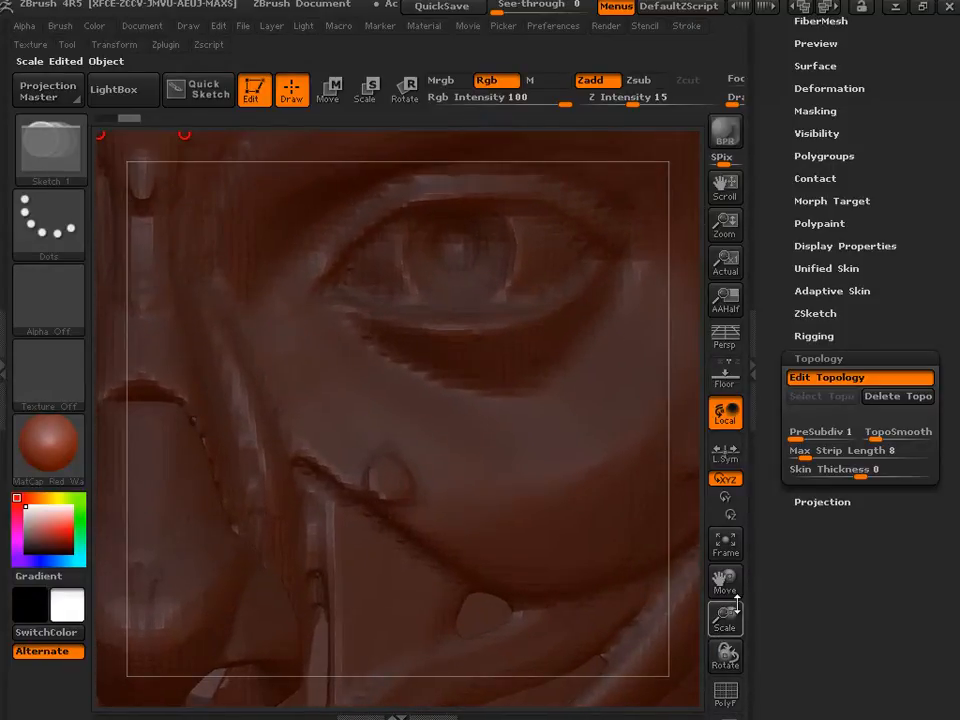
{"action": "left_click_drag", "start_coordinate": [725, 590], "coordinate": [701, 643]}
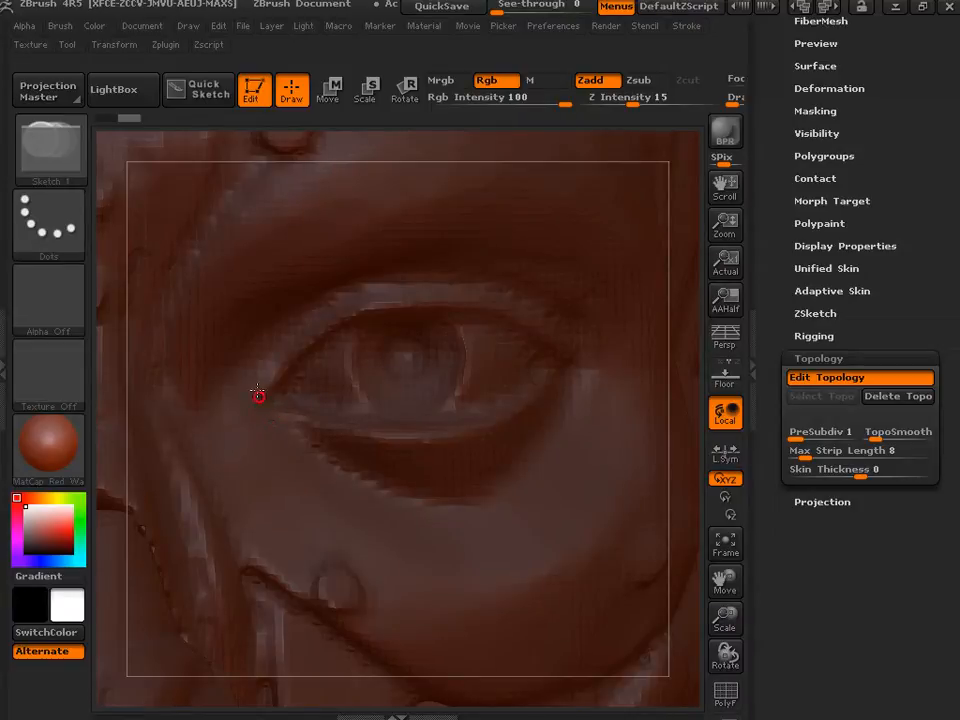
{"action": "key", "text": "ctrl"}
{"action": "key", "text": "ctrl"}
{"action": "left_click", "coordinate": [255, 341]}
{"action": "left_click", "coordinate": [253, 409]}
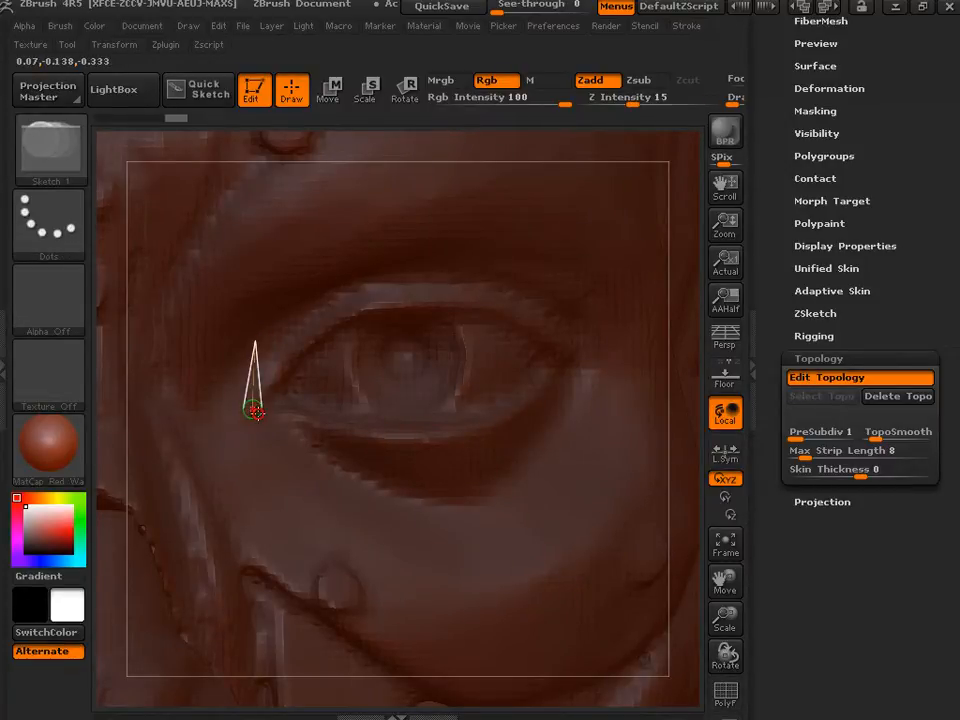
{"action": "left_click", "coordinate": [336, 462]}
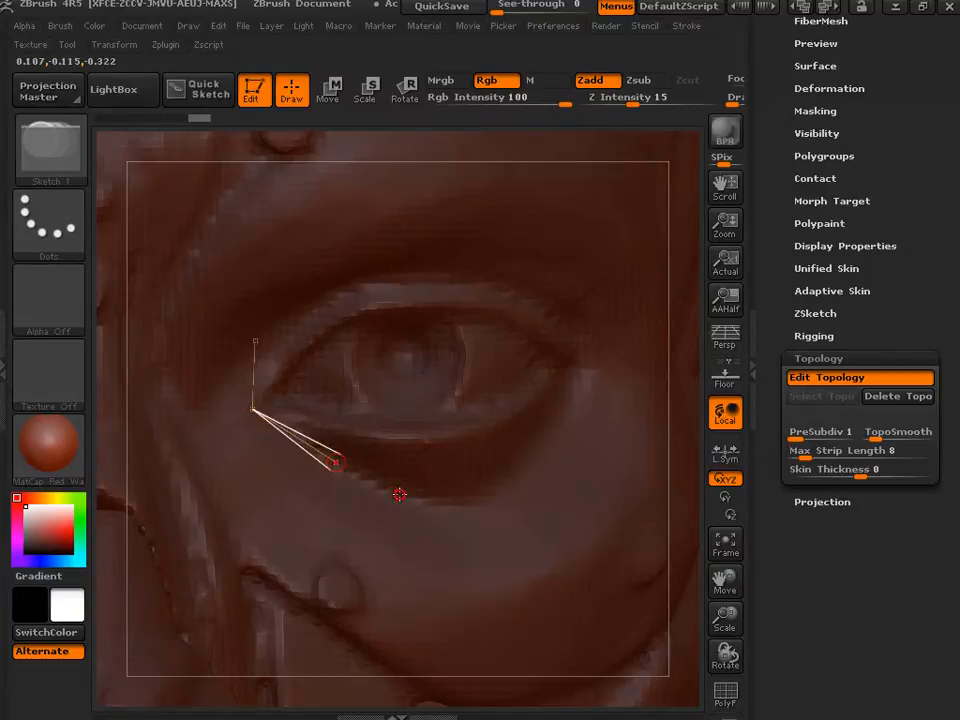
{"action": "left_click", "coordinate": [495, 493]}
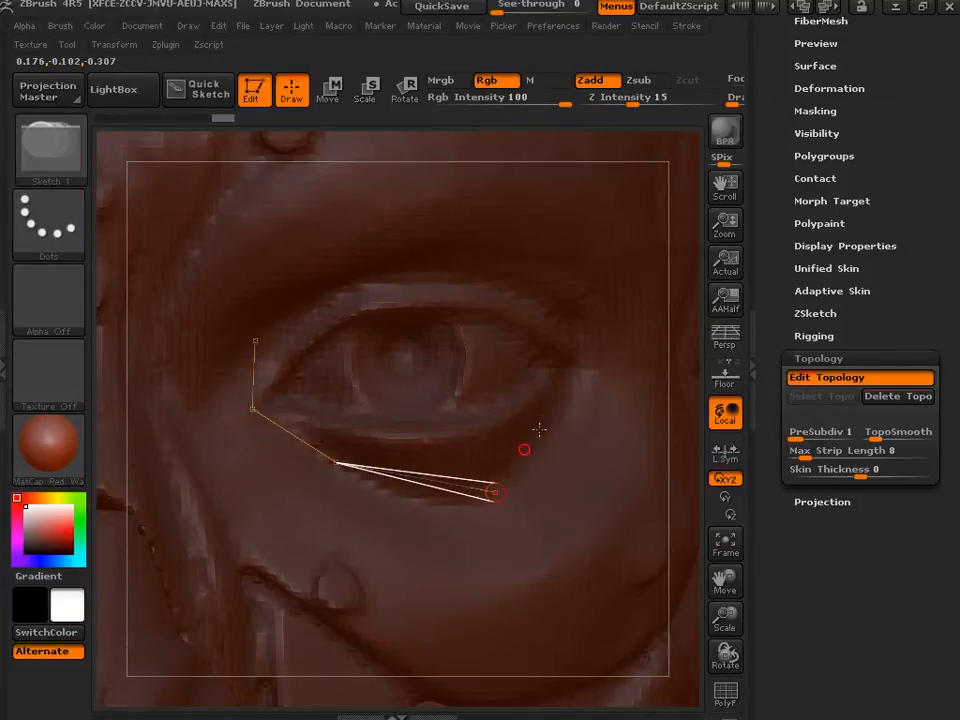
{"action": "left_click", "coordinate": [569, 410]}
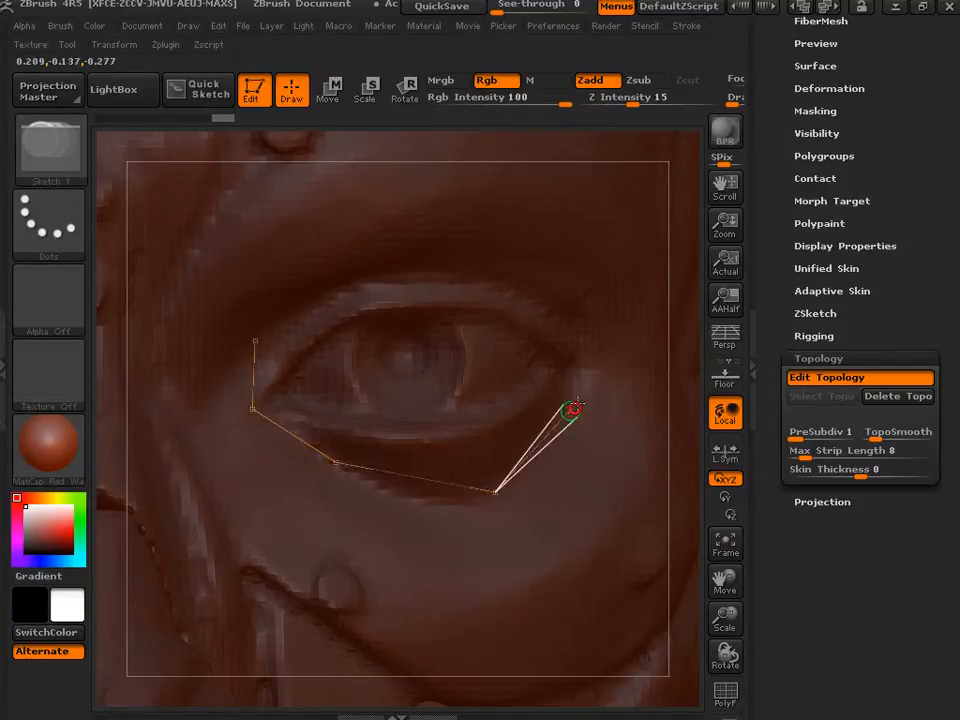
- Continue the topology line from the outer corner across the upper lid and close the loop at the inner corner's upper point
{"action": "left_click", "coordinate": [581, 337]}
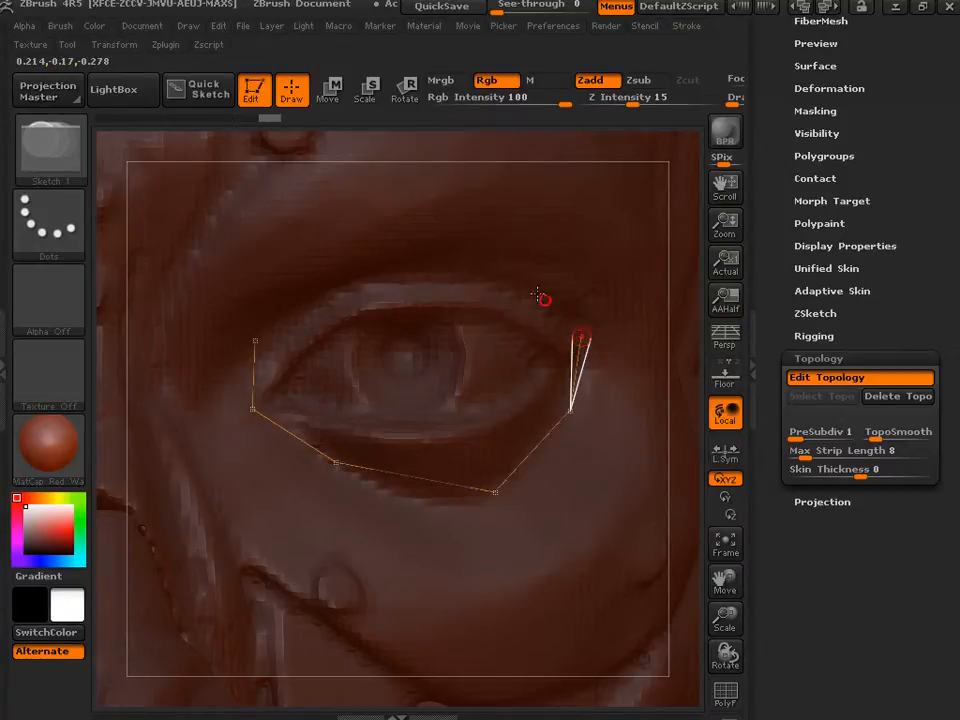
{"action": "left_click", "coordinate": [501, 284]}
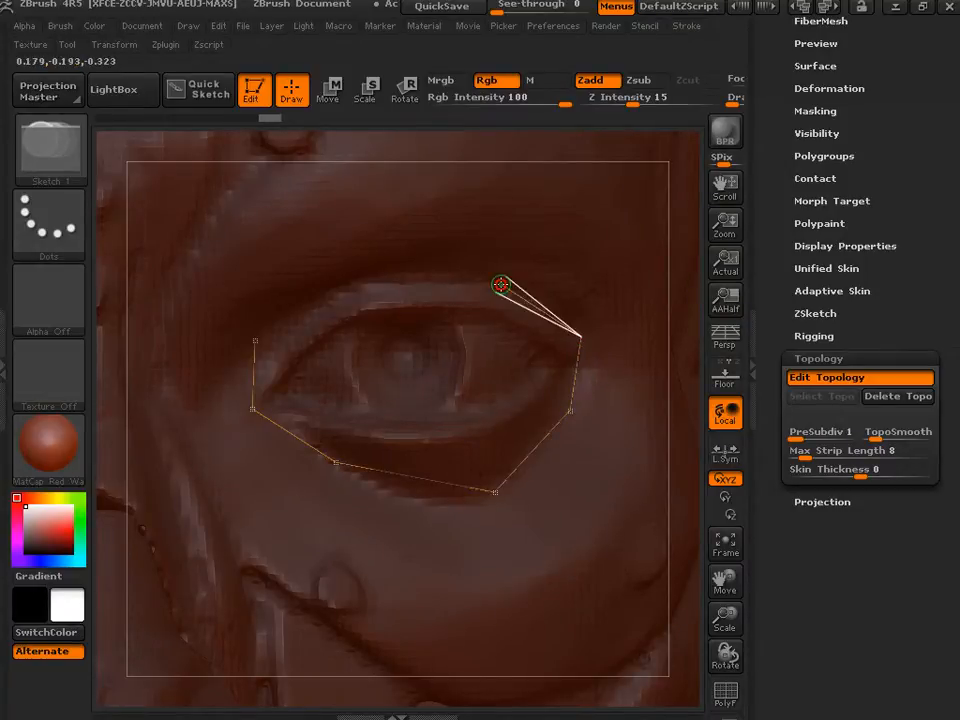
{"action": "left_click", "coordinate": [361, 284]}
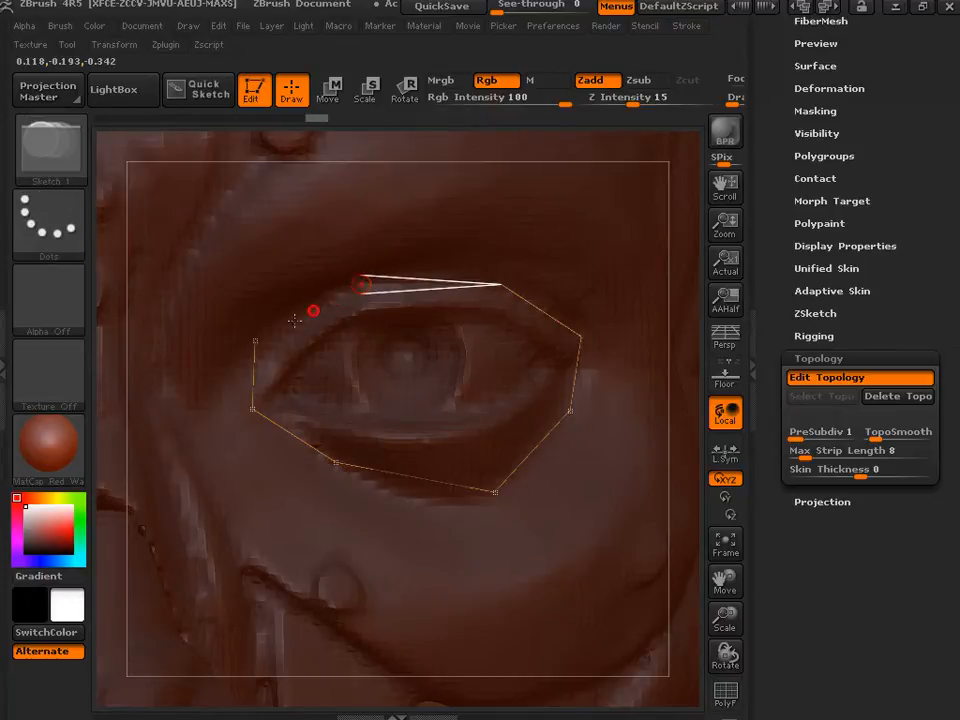
{"action": "left_click", "coordinate": [256, 340]}
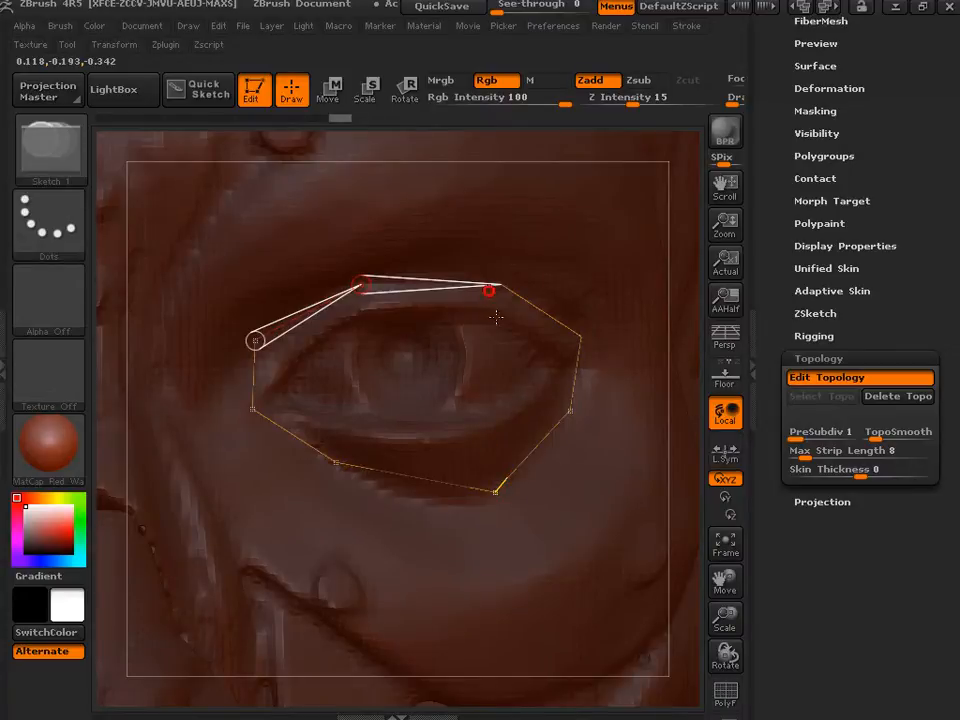
- Connect the outer lower-lid point to the outer upper-lid point with an edge across the eye and preview the skin
{"action": "key", "text": "ctrl"}
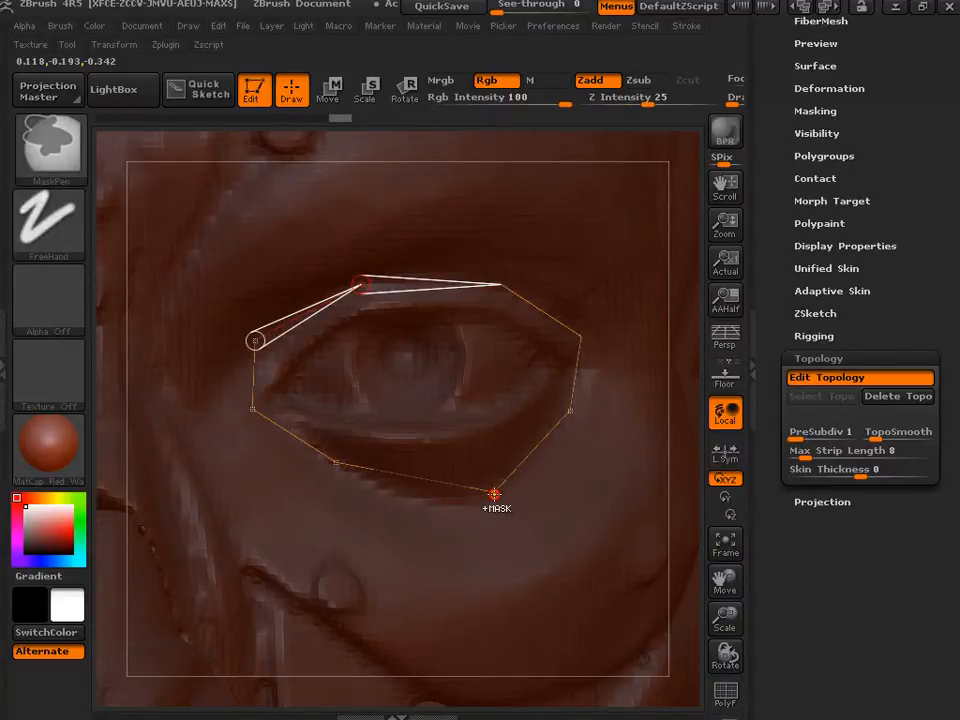
{"action": "left_click", "coordinate": [494, 494], "text": "ctrl"}
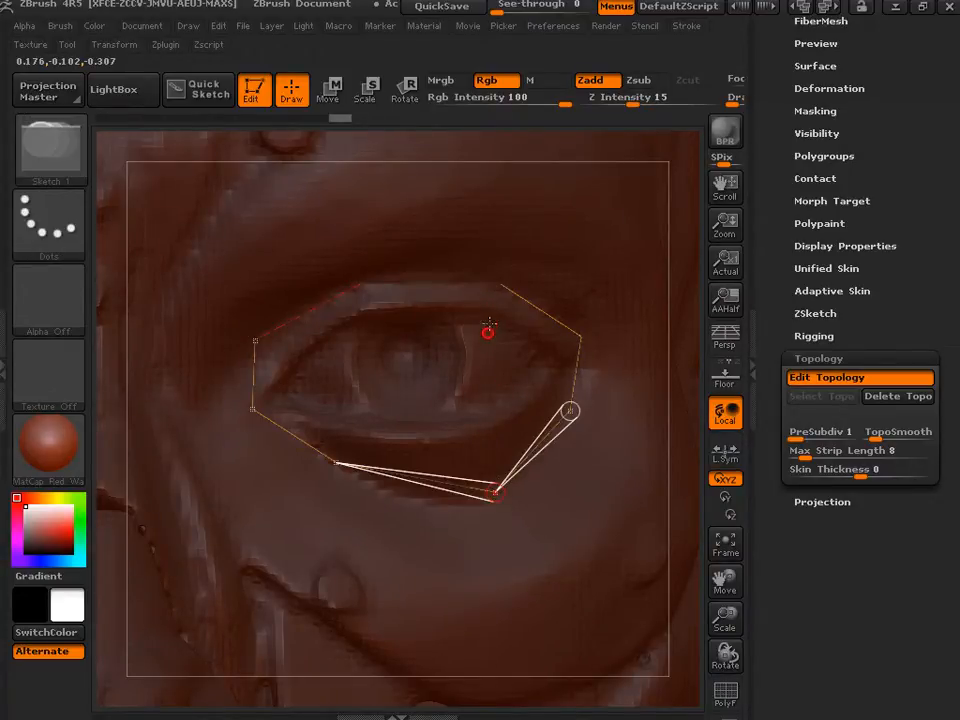
{"action": "key", "text": "ctrl"}
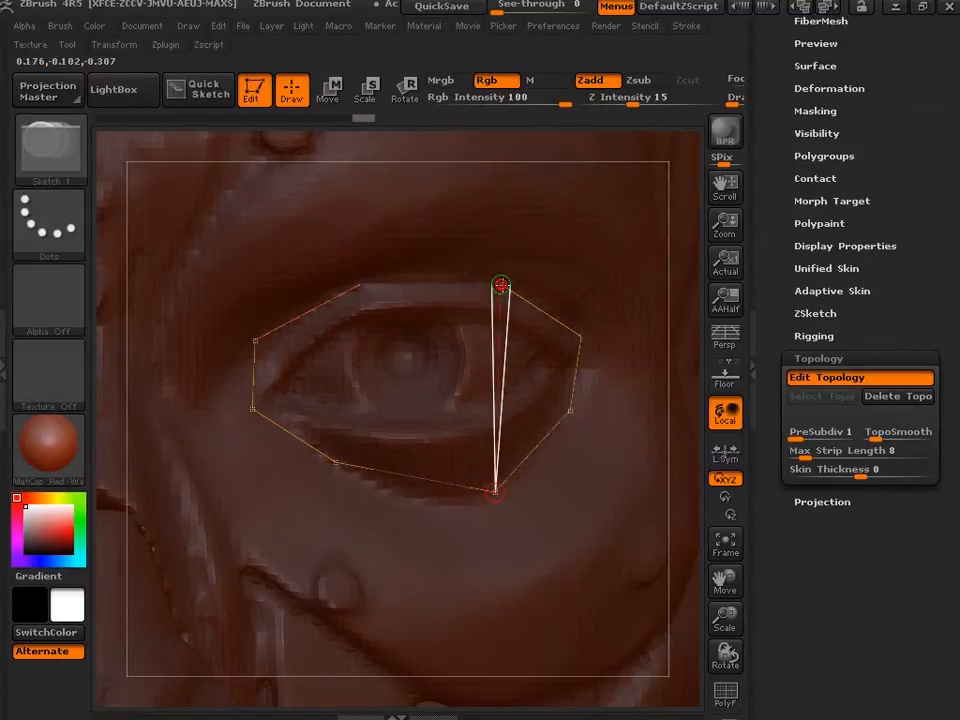
{"action": "key", "text": "a"}
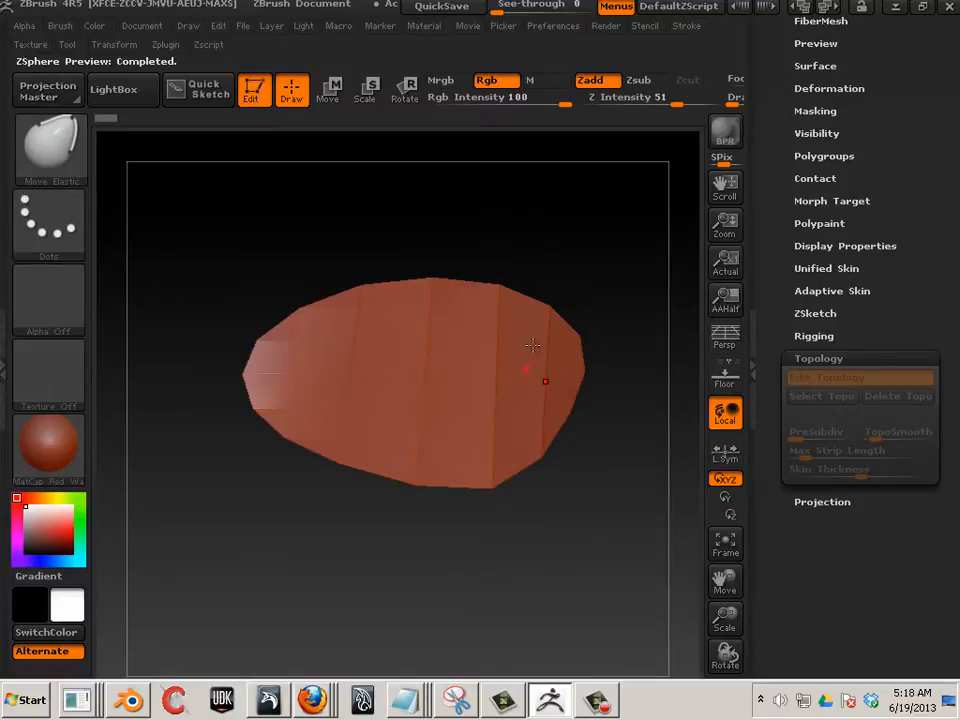
{"action": "key", "text": "a"}
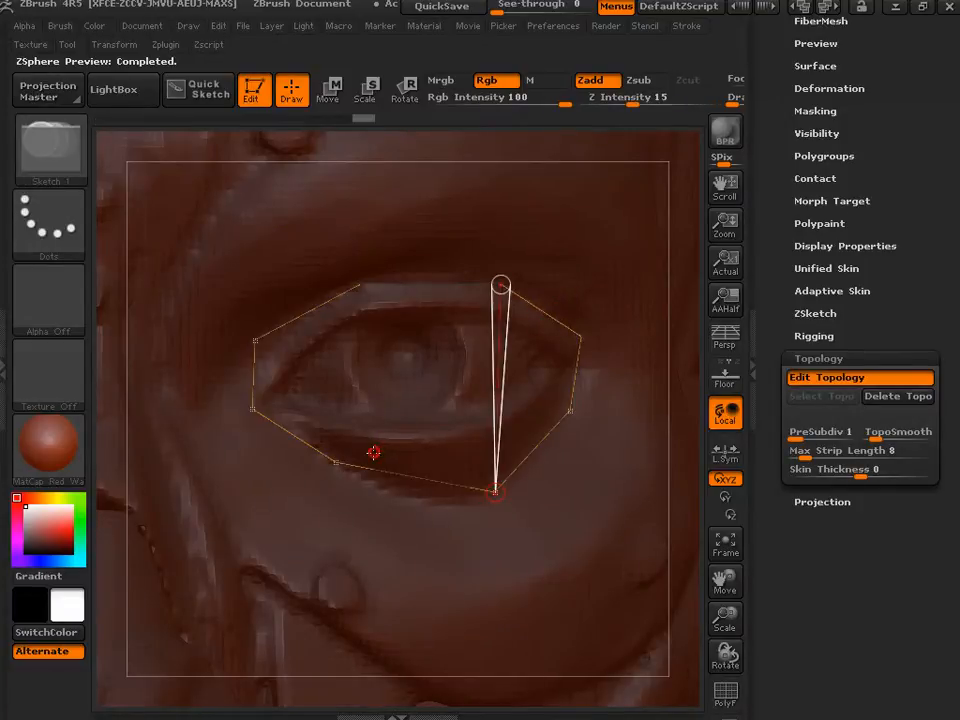
- Connect the inner lower-lid point to the inner upper-lid point with a second edge across the eye
{"action": "key", "text": "ctrl"}
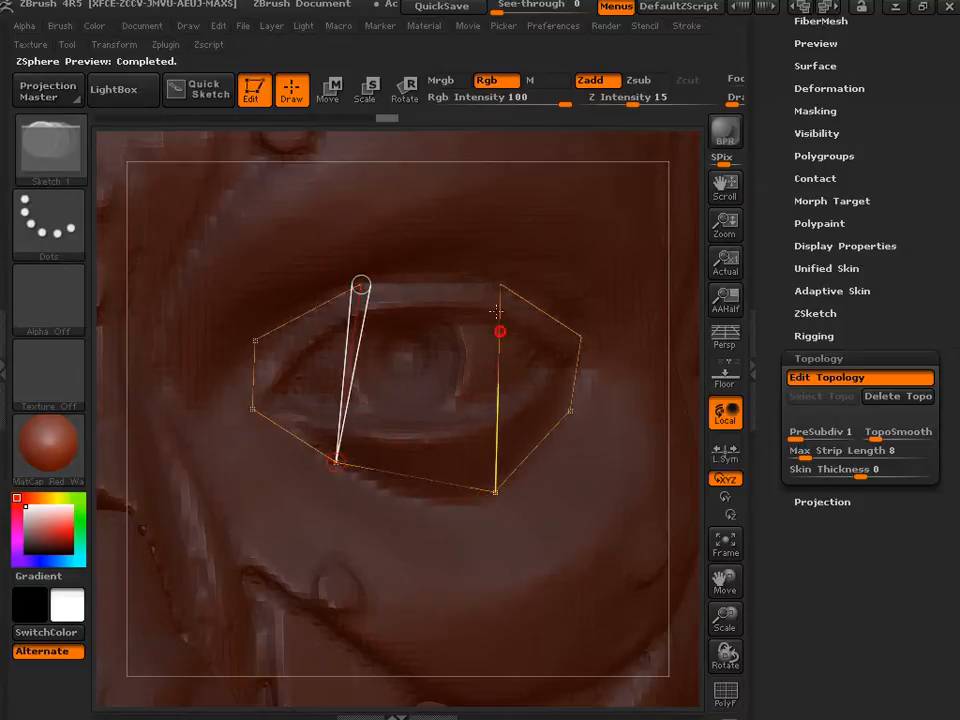
{"action": "key", "text": "a"}
{"action": "key", "text": "a"}
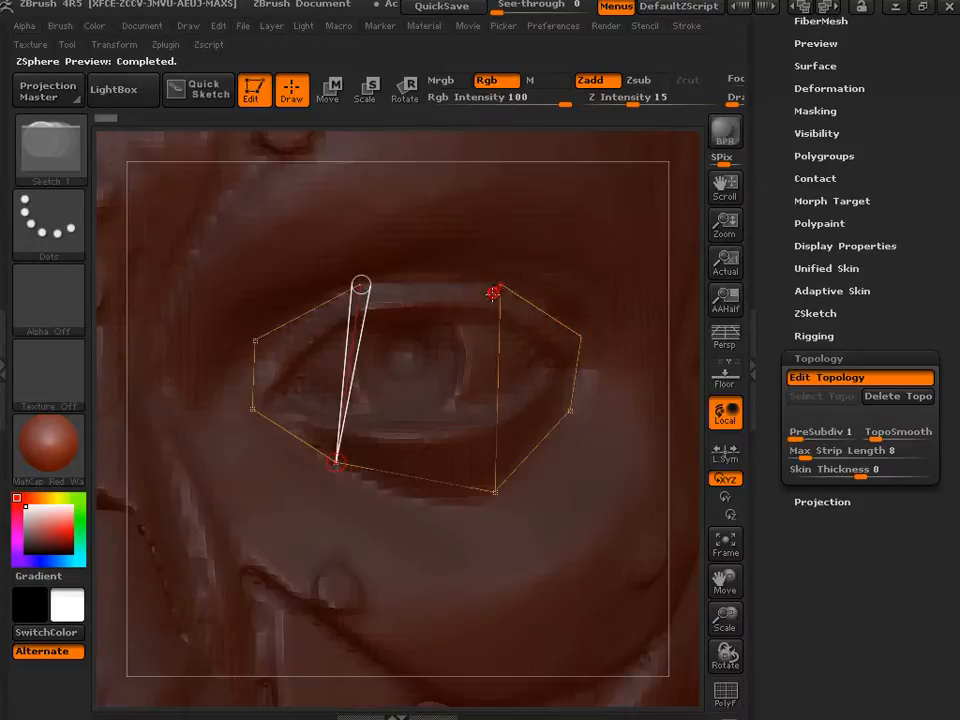
{"action": "key", "text": "a"}
{"action": "key", "text": "a"}
- Turn on the PolyFrame display and preview the skinned eye topology
{"action": "left_click", "coordinate": [725, 692]}
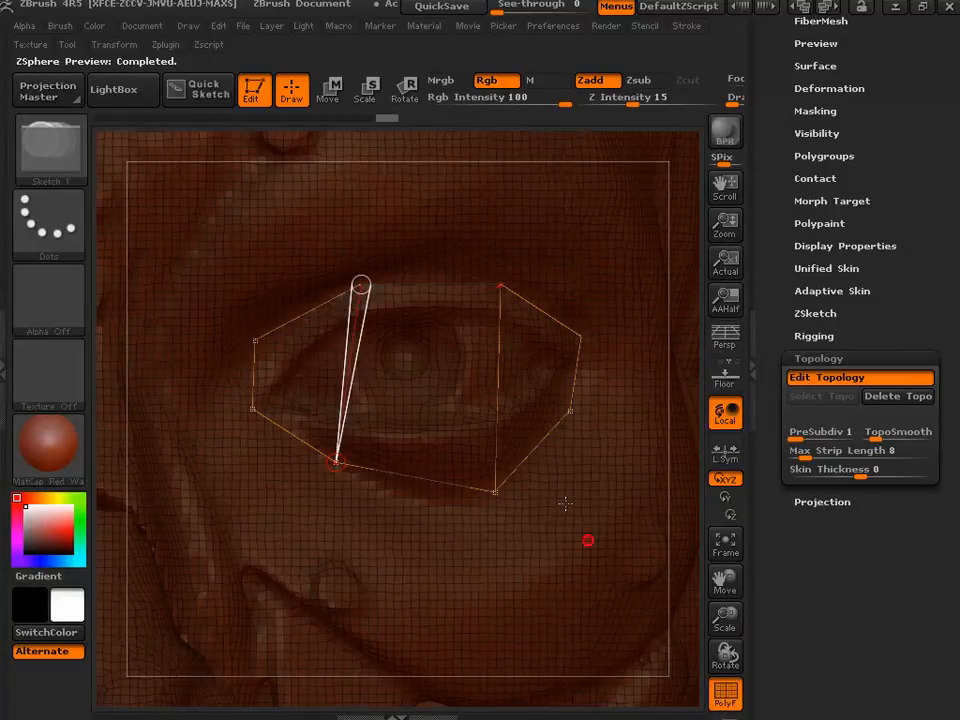
{"action": "key", "text": "a"}
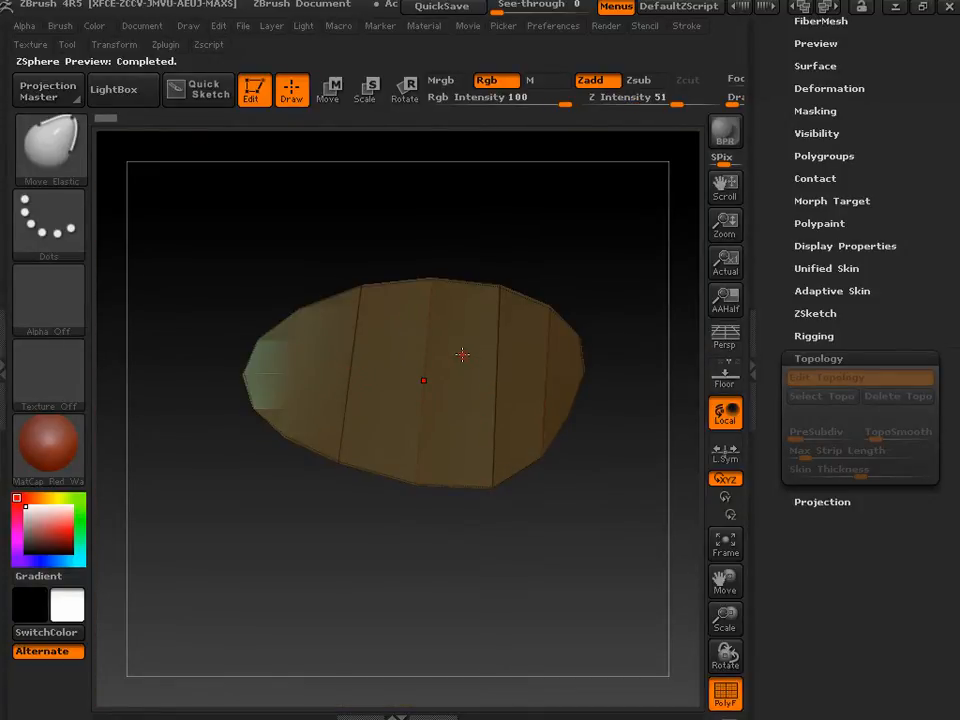
{"action": "key", "text": "a"}
{"action": "key", "text": "a"}
{"action": "key", "text": "a"}
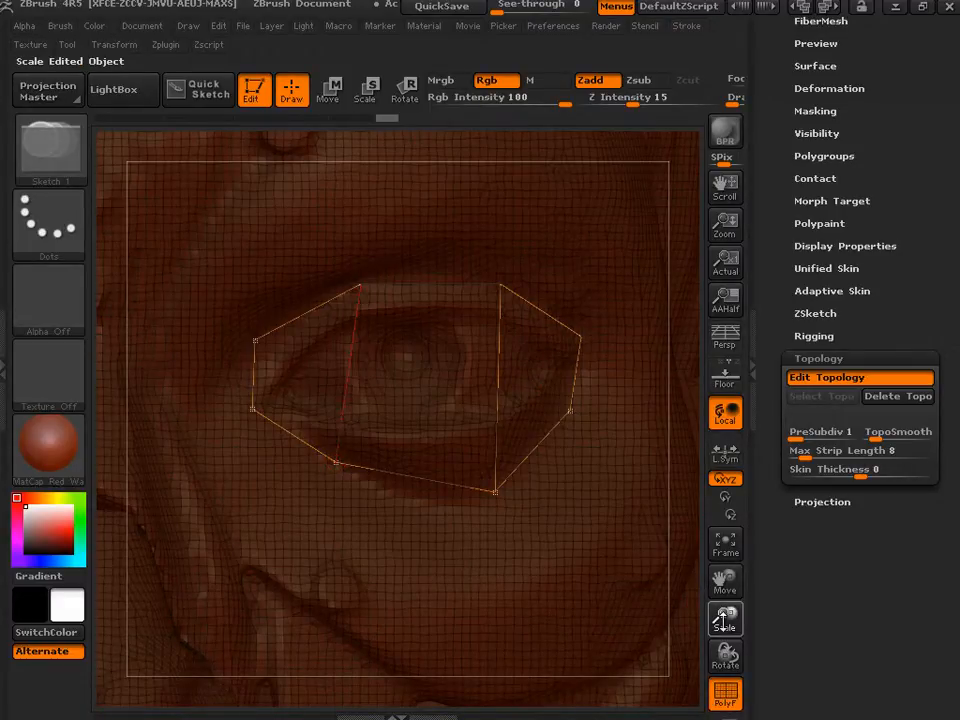
- Examine the QuickSave preferences, including the maximum duration setting
{"action": "left_click_drag", "start_coordinate": [722, 620], "coordinate": [718, 645]}
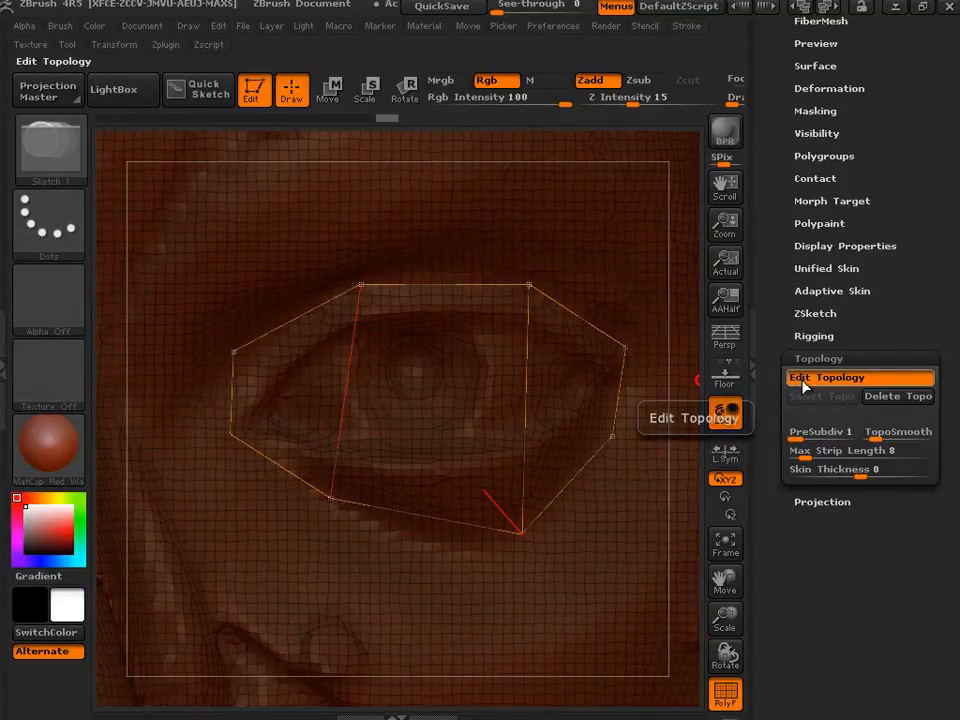
{"action": "left_click", "coordinate": [560, 26]}
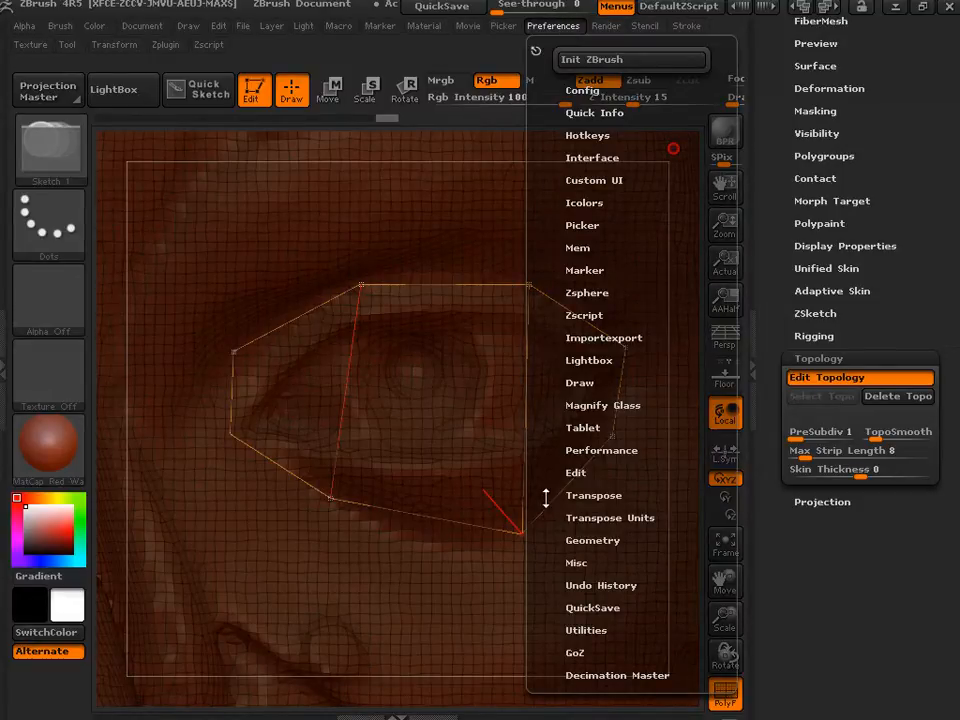
{"action": "left_click_drag", "start_coordinate": [546, 497], "coordinate": [553, 439]}
{"action": "left_click", "coordinate": [571, 540]}
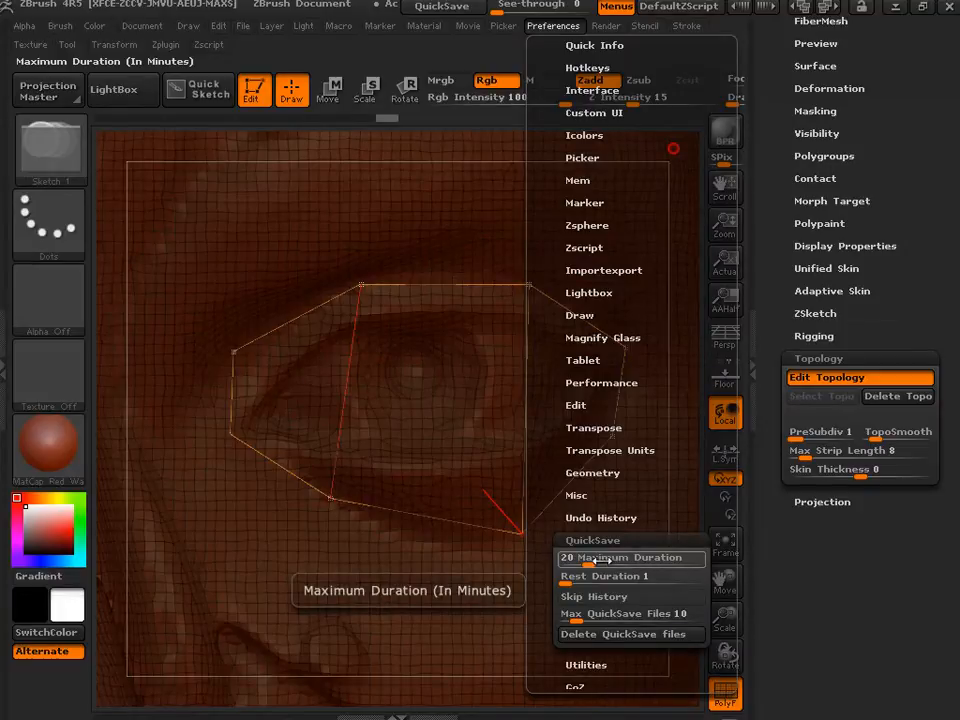
{"action": "left_click_drag", "start_coordinate": [608, 561], "coordinate": [719, 570]}
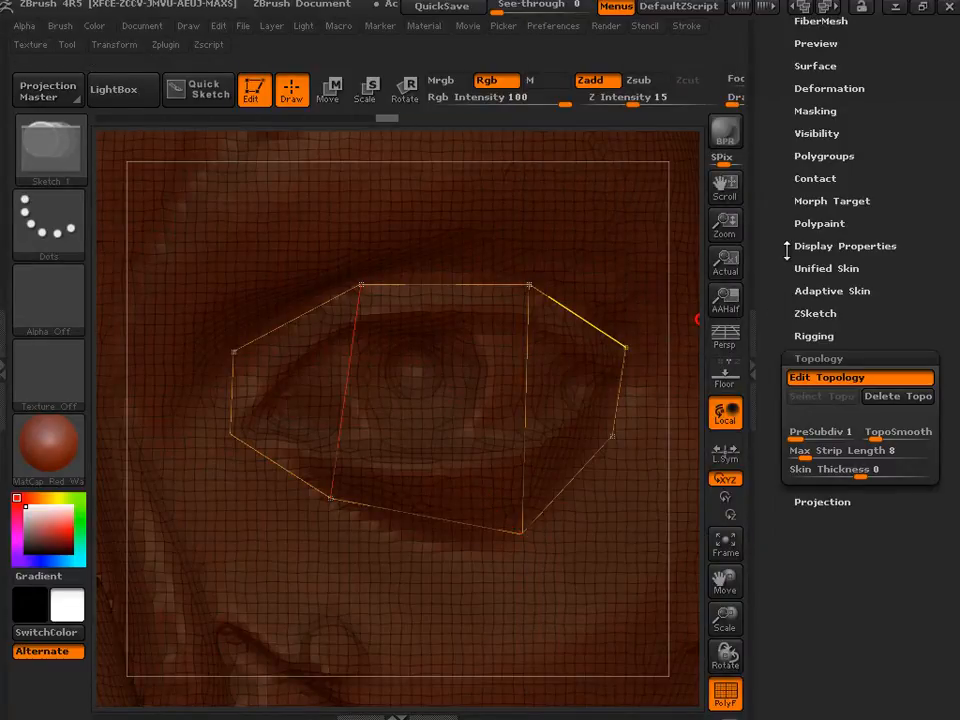
- Save the tool to the Desktop, overwriting the existing PM3D anatomy model ZTL file
{"action": "left_click_drag", "start_coordinate": [782, 239], "coordinate": [769, 407]}
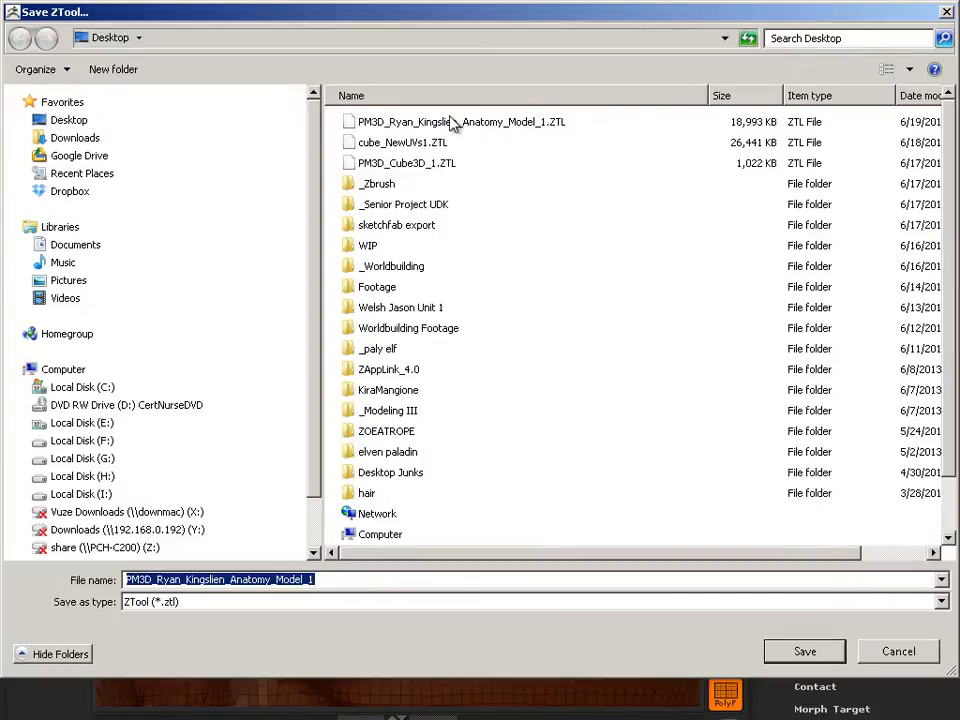
{"action": "left_click", "coordinate": [454, 122]}
{"action": "left_click", "coordinate": [800, 645]}
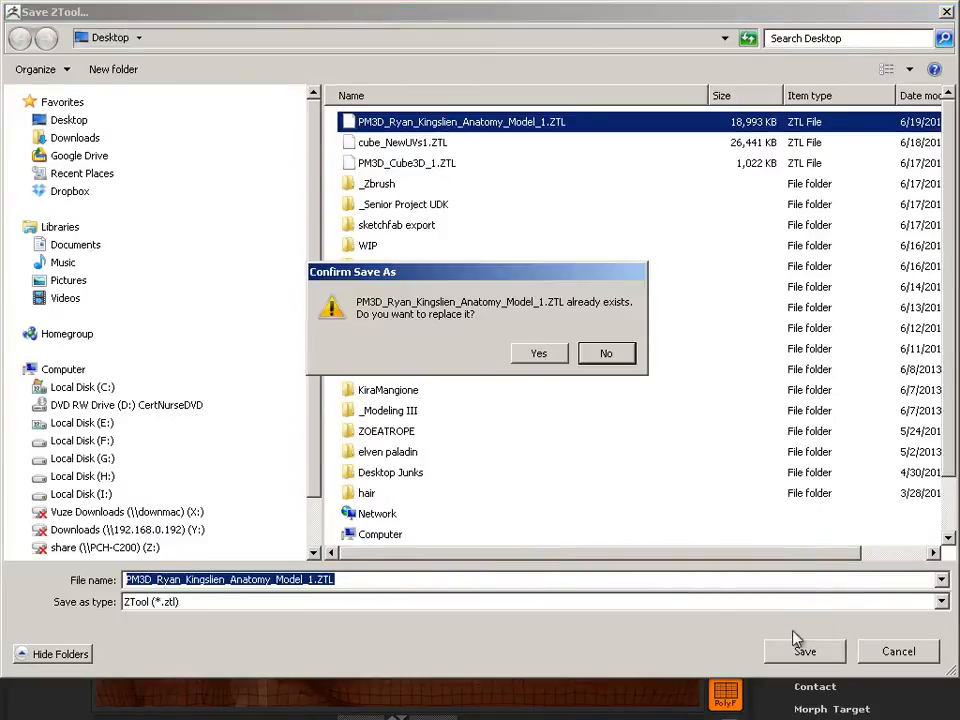
{"action": "left_click", "coordinate": [543, 353]}
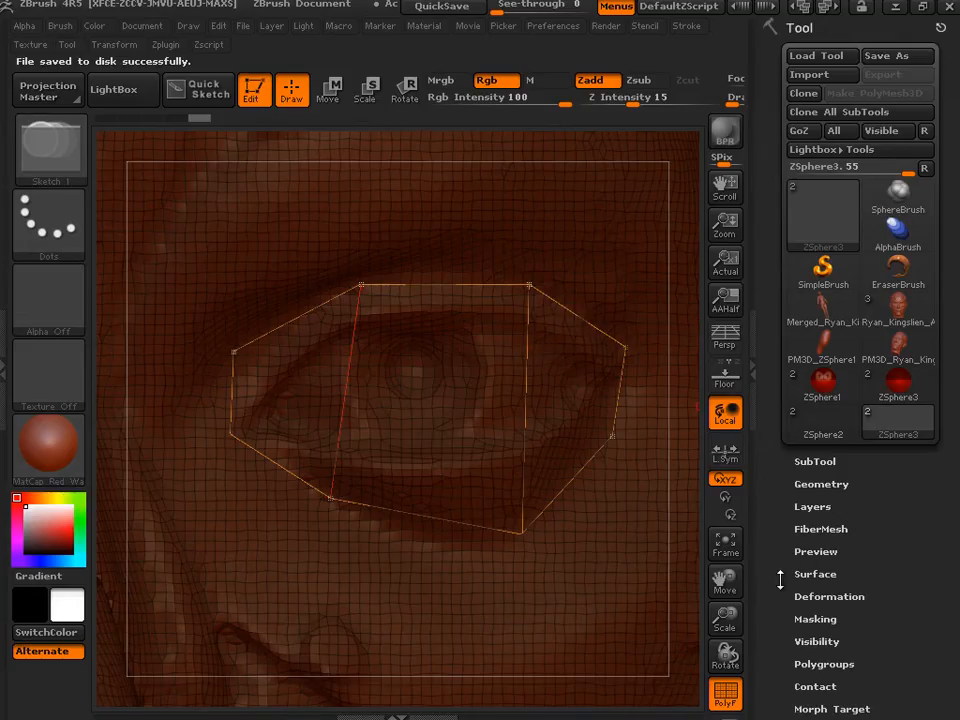
- Turn topology editing on and extend edges outward from both upper-lid points and the upper inner-corner point of the eye loop
{"action": "left_click_drag", "start_coordinate": [780, 580], "coordinate": [786, 410]}
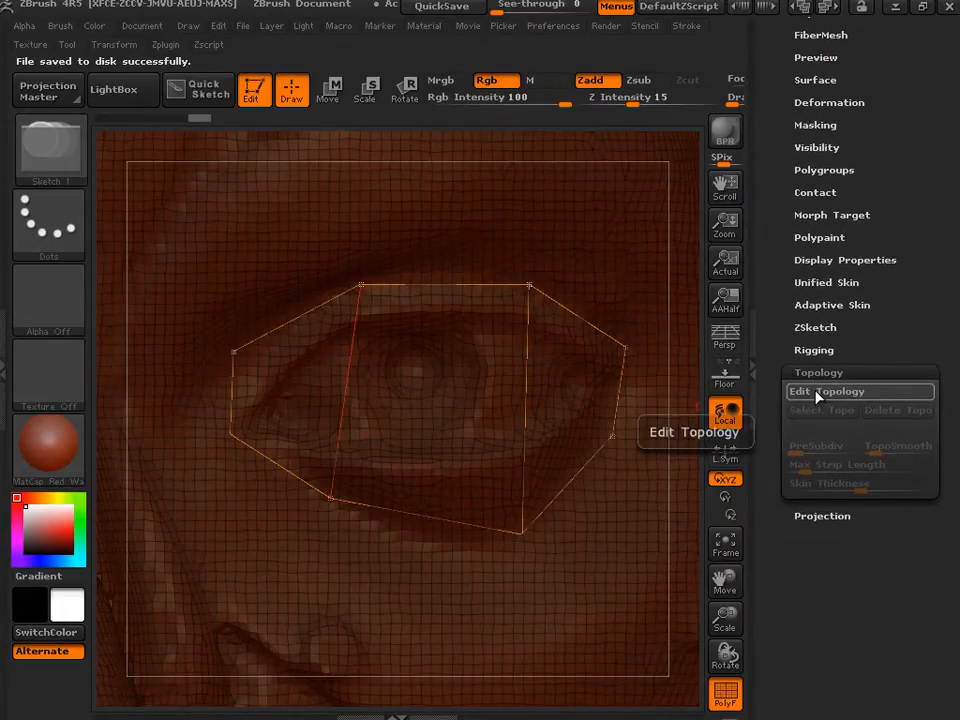
{"action": "left_click", "coordinate": [817, 392]}
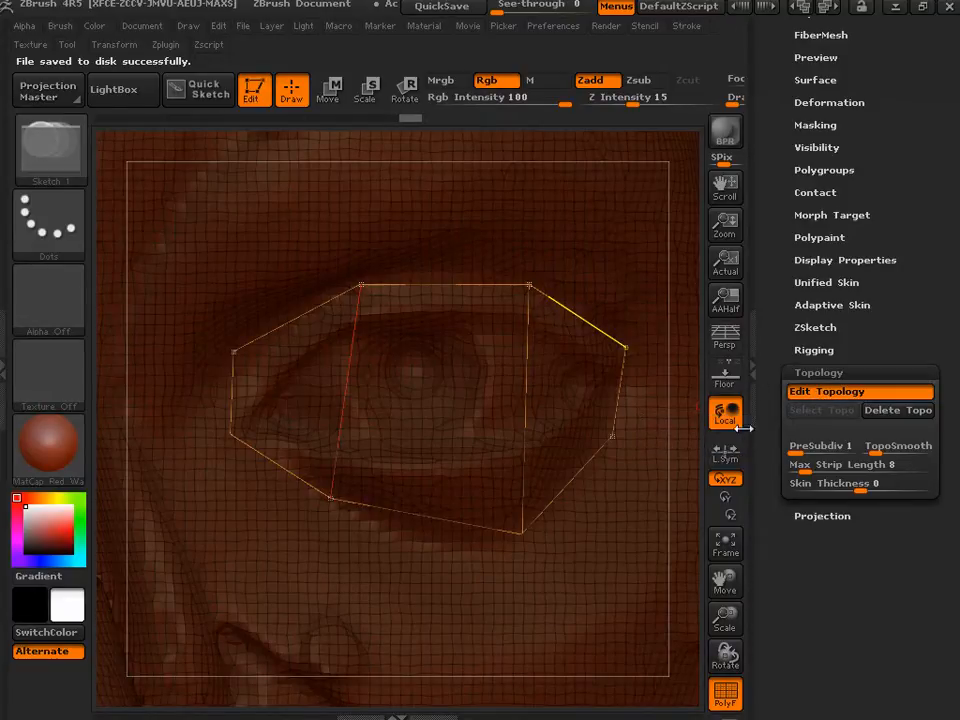
{"action": "left_click_drag", "start_coordinate": [724, 580], "coordinate": [713, 615]}
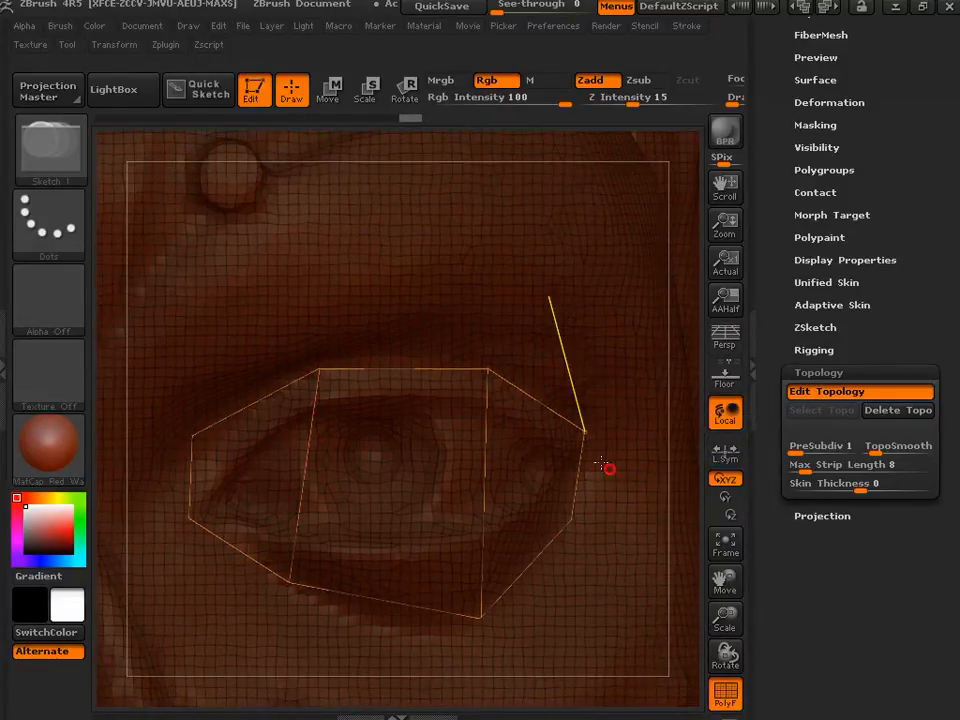
{"action": "left_click", "coordinate": [488, 368], "text": "ctrl"}
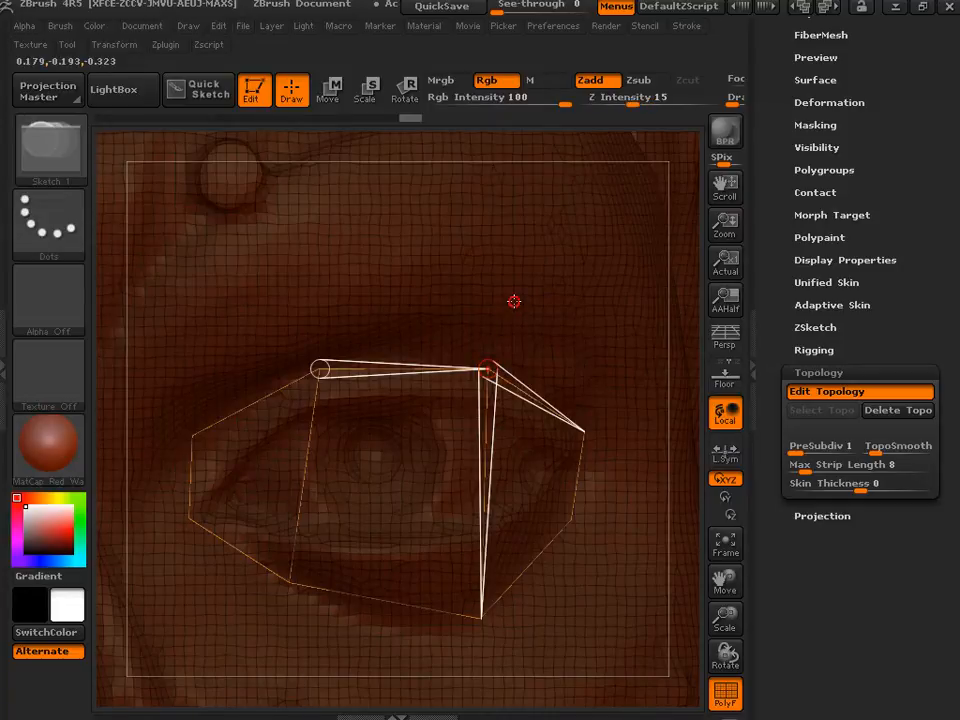
{"action": "left_click", "coordinate": [514, 302]}
{"action": "left_click", "coordinate": [319, 369], "text": "ctrl"}
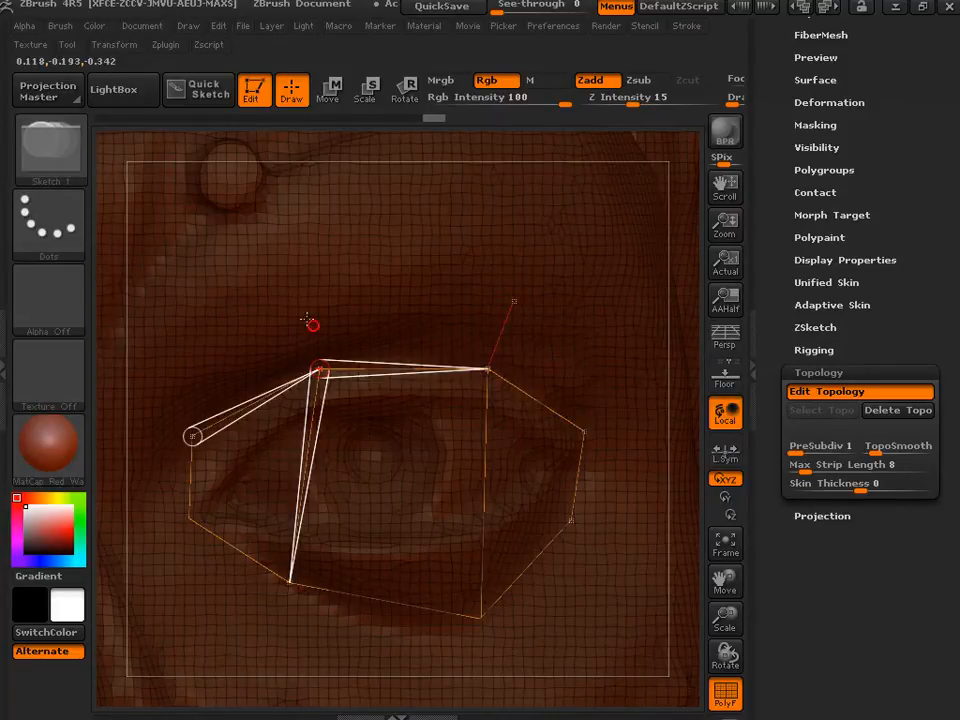
{"action": "left_click", "coordinate": [192, 436], "text": "ctrl"}
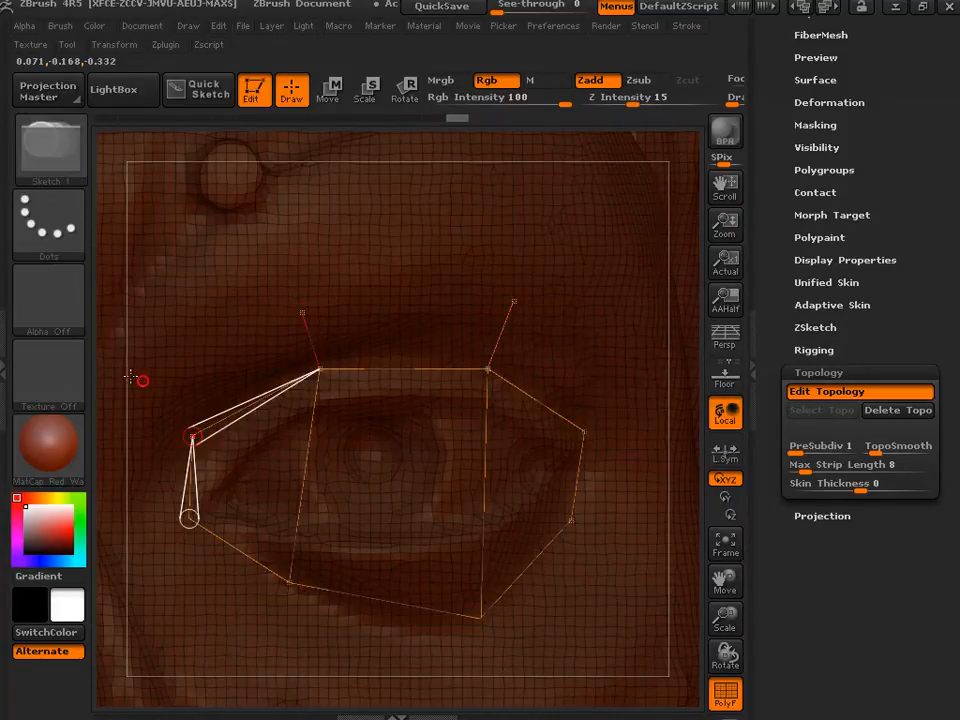
{"action": "left_click", "coordinate": [130, 375]}
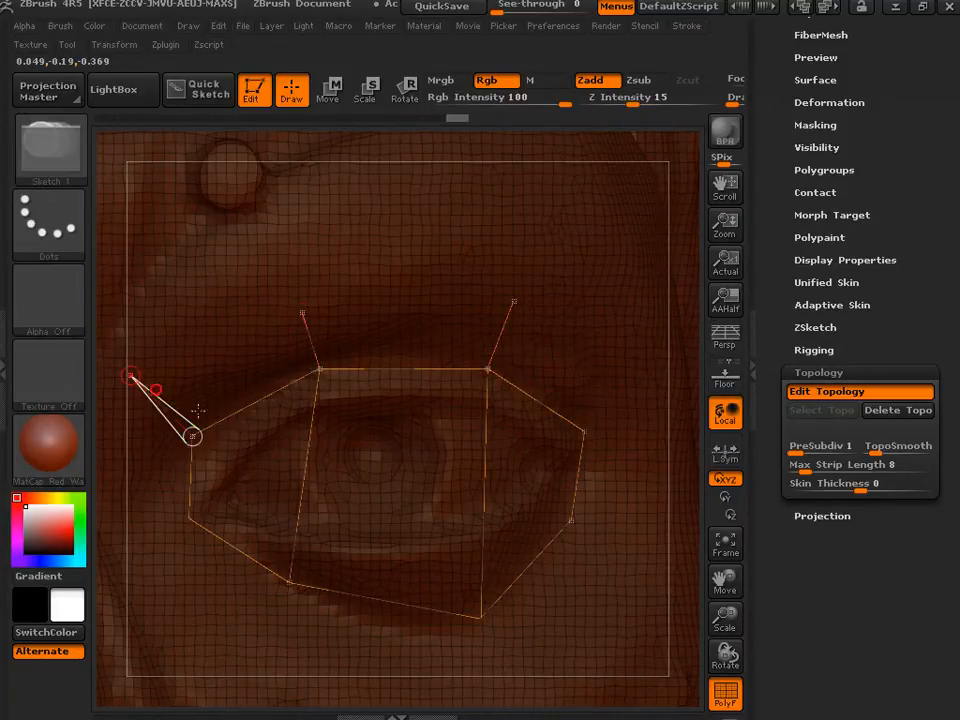
- Extend edges outward from the upper and lower outer-corner points of the eye loop toward the temple and cheek
{"action": "left_click", "coordinate": [585, 432], "text": "ctrl"}
{"action": "left_click", "coordinate": [644, 404]}
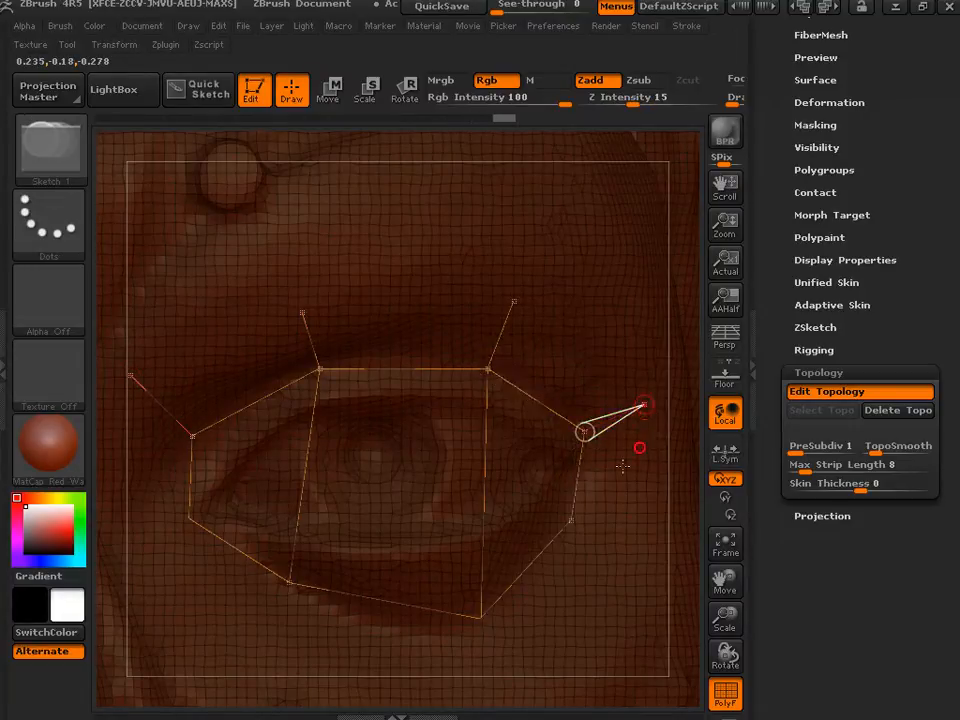
{"action": "left_click", "coordinate": [572, 521], "text": "ctrl"}
{"action": "left_click", "coordinate": [649, 589]}
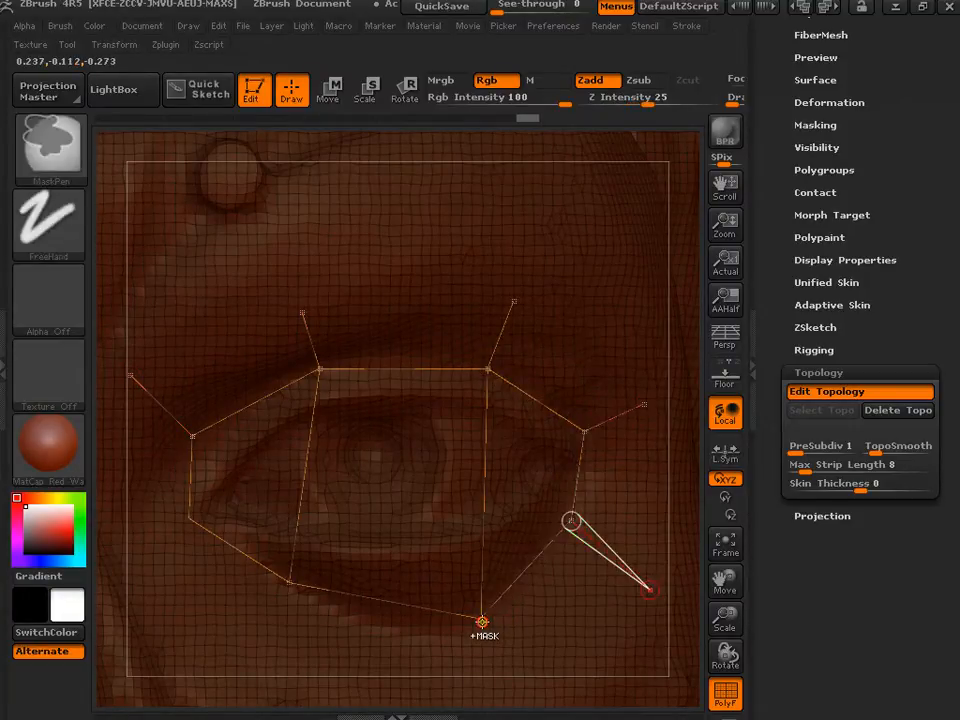
- Extend edges outward from both lower-lid points and the lower inner-corner point of the eye loop
{"action": "left_click", "coordinate": [481, 618], "text": "ctrl"}
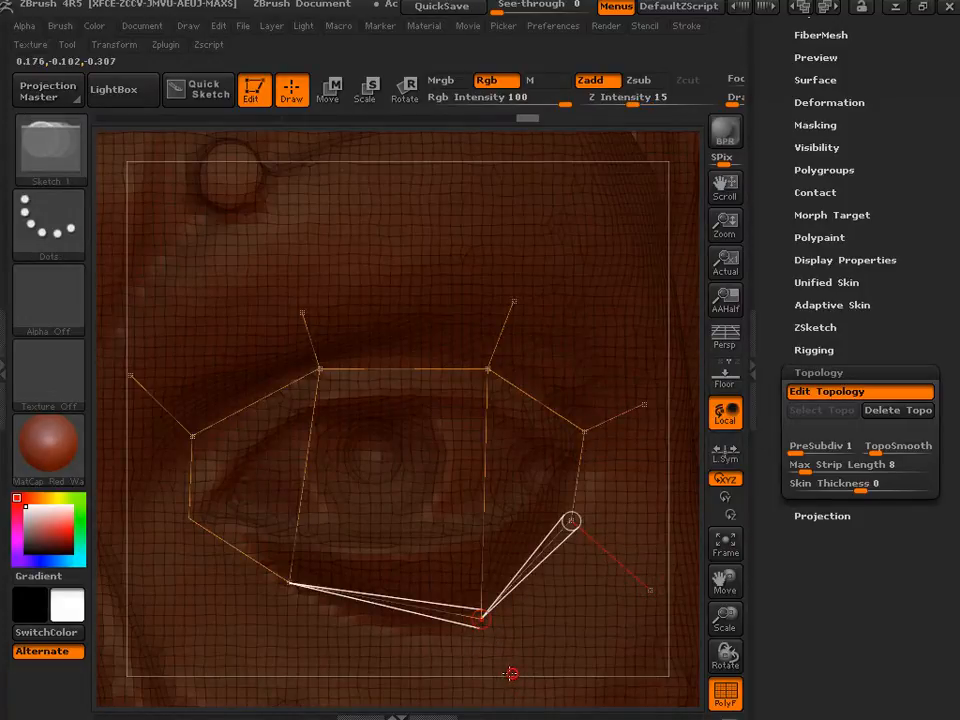
{"action": "left_click_drag", "start_coordinate": [725, 580], "coordinate": [814, 554]}
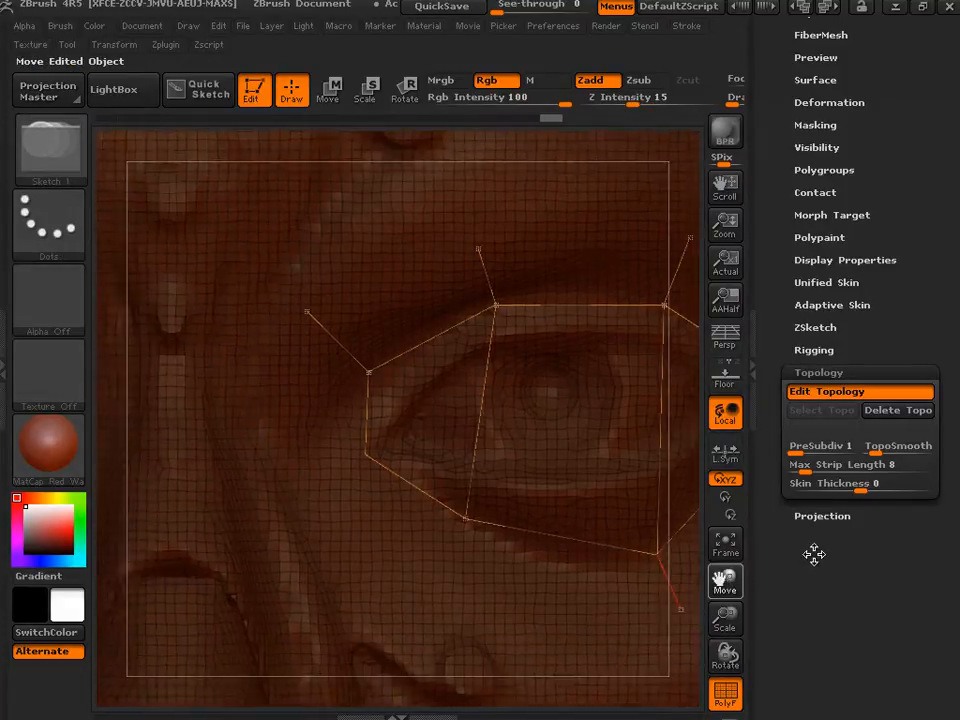
{"action": "left_click", "coordinate": [467, 515], "text": "ctrl"}
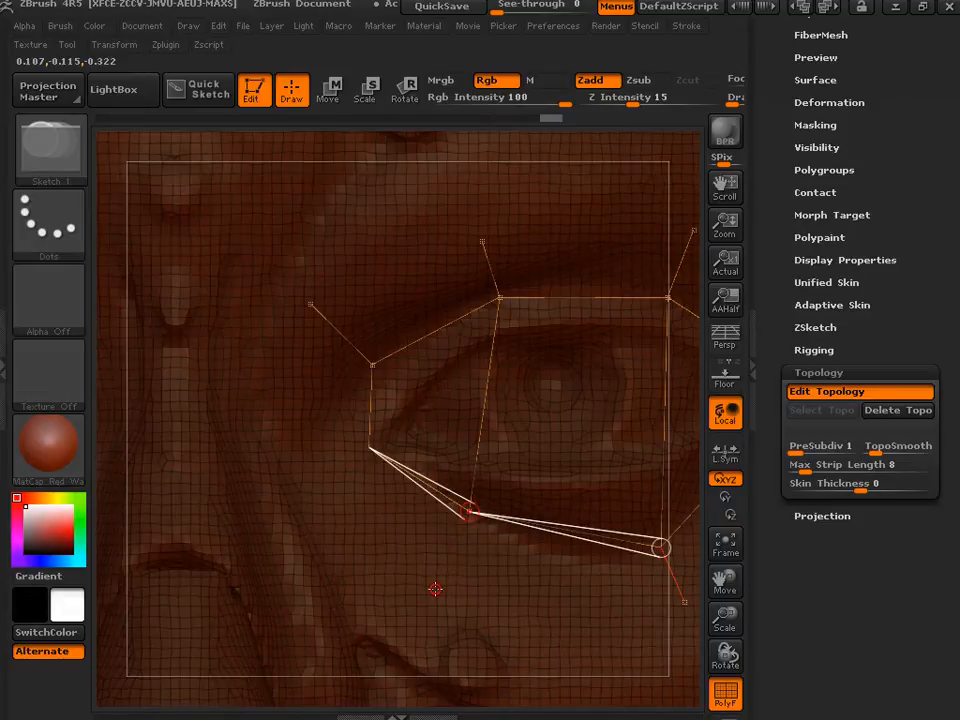
{"action": "left_click", "coordinate": [368, 447], "text": "ctrl"}
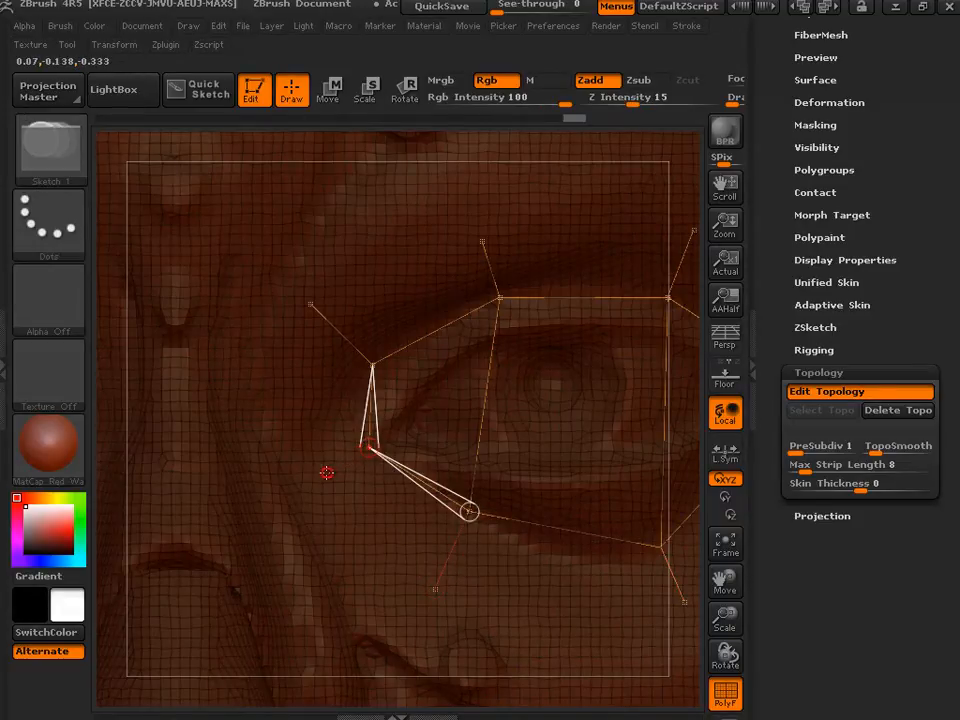
- Connect the outer ends of the inner-corner edges to each other and to the neighbouring ends below the eye and at the brow
{"action": "left_click", "coordinate": [310, 304], "text": "ctrl"}
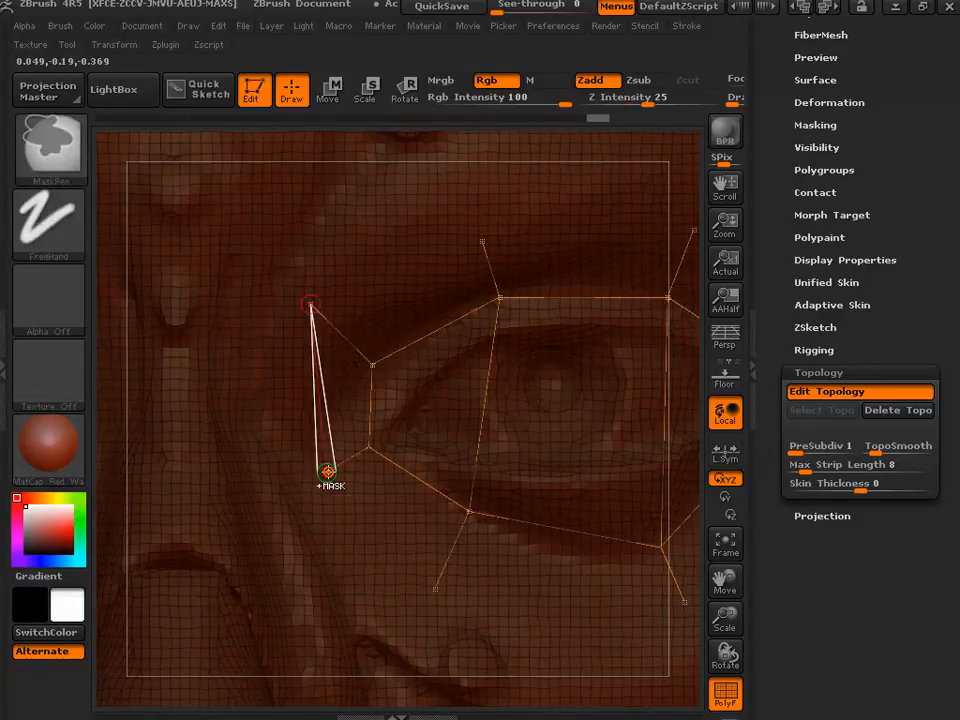
{"action": "left_click", "coordinate": [327, 472], "text": "ctrl"}
{"action": "left_click", "coordinate": [436, 591]}
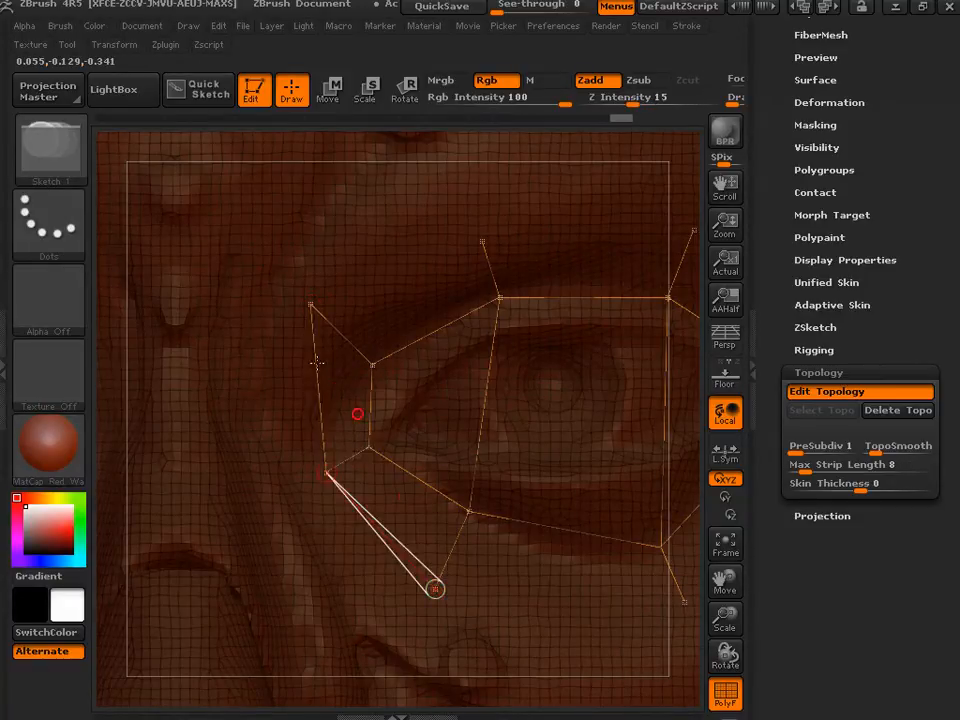
{"action": "left_click", "coordinate": [310, 304], "text": "ctrl"}
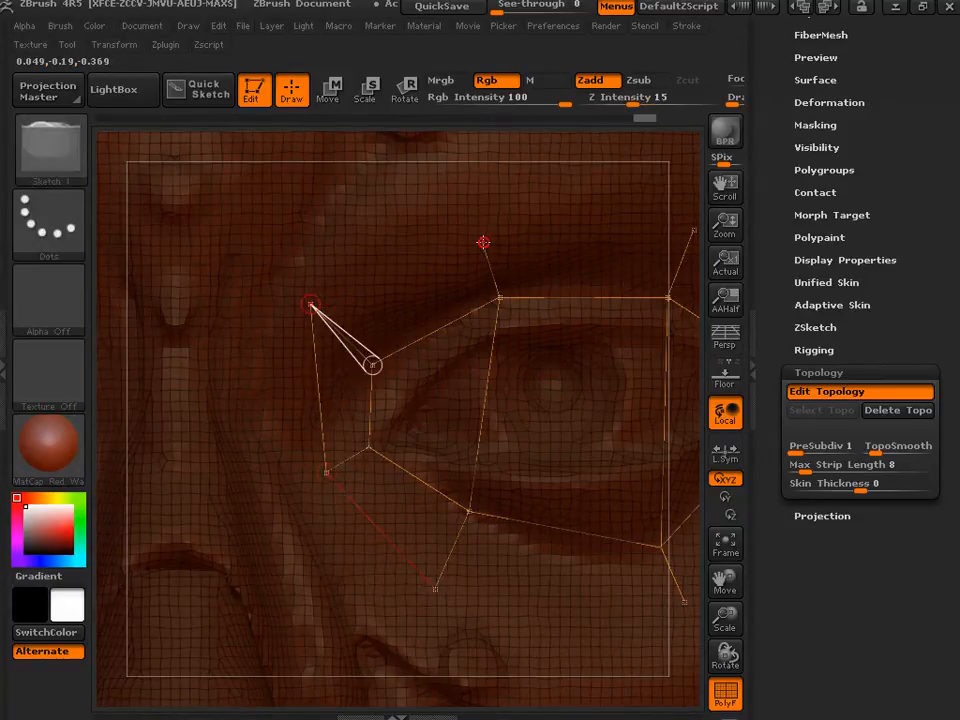
{"action": "left_click", "coordinate": [483, 242]}
- Connect the outer ring across the brow and down to the end of the upper outer-corner edge
{"action": "left_click", "coordinate": [725, 545]}
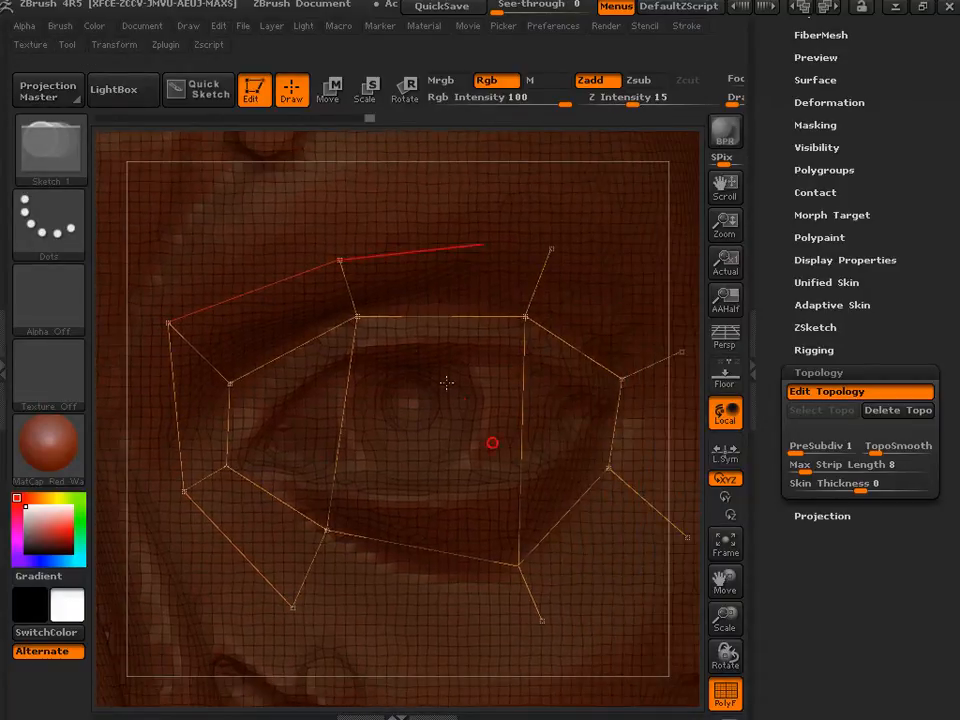
{"action": "left_click", "coordinate": [340, 260], "text": "ctrl"}
{"action": "left_click", "coordinate": [552, 247]}
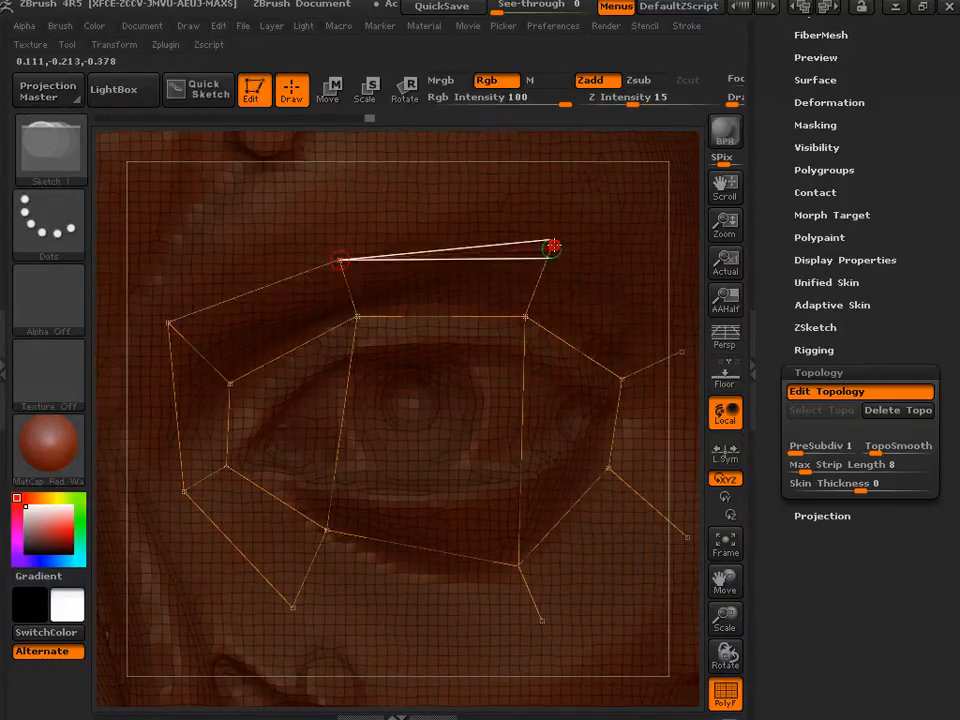
{"action": "left_click", "coordinate": [525, 316]}
{"action": "left_click", "coordinate": [683, 350]}
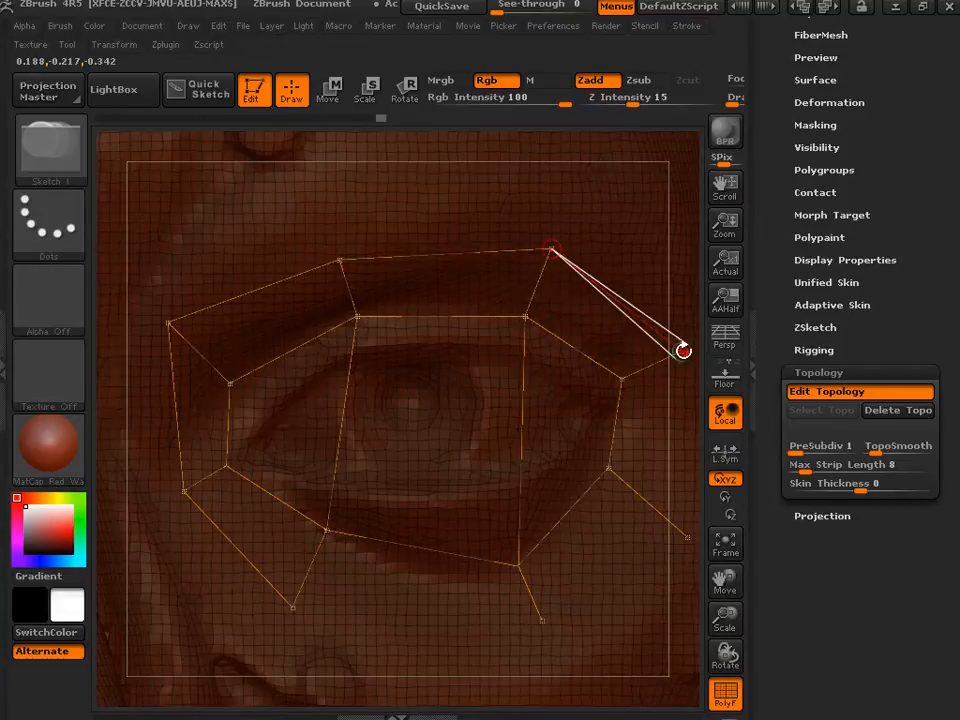
- Connect the outer ring down past the outer corner and along the ends below the eye to close it
{"action": "left_click_drag", "start_coordinate": [725, 580], "coordinate": [661, 523]}
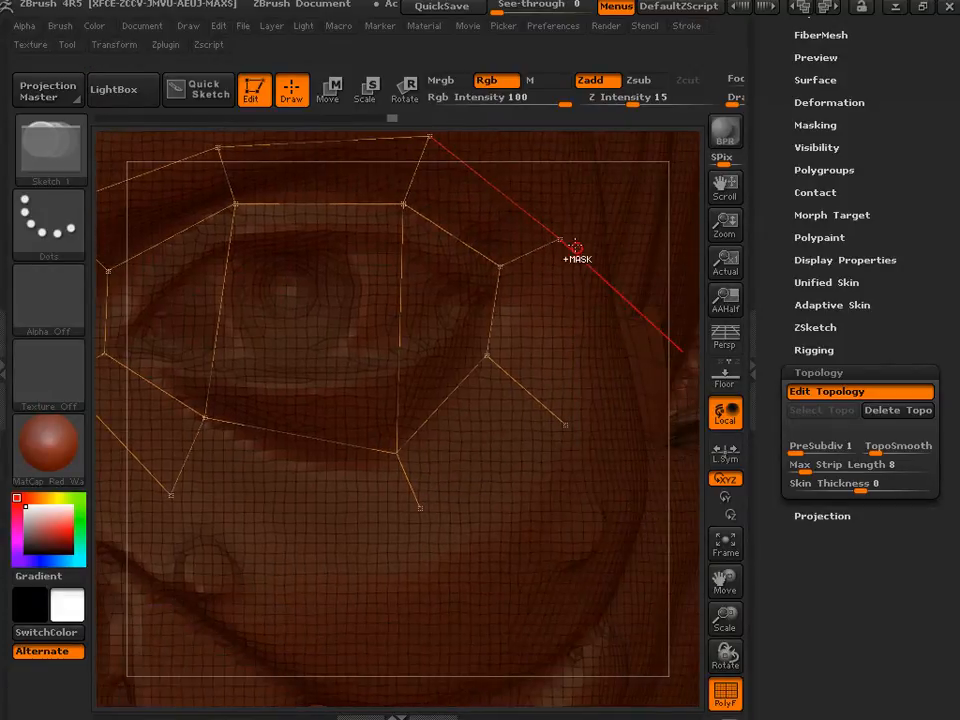
{"action": "left_click", "coordinate": [561, 241], "text": "ctrl"}
{"action": "left_click", "coordinate": [564, 426]}
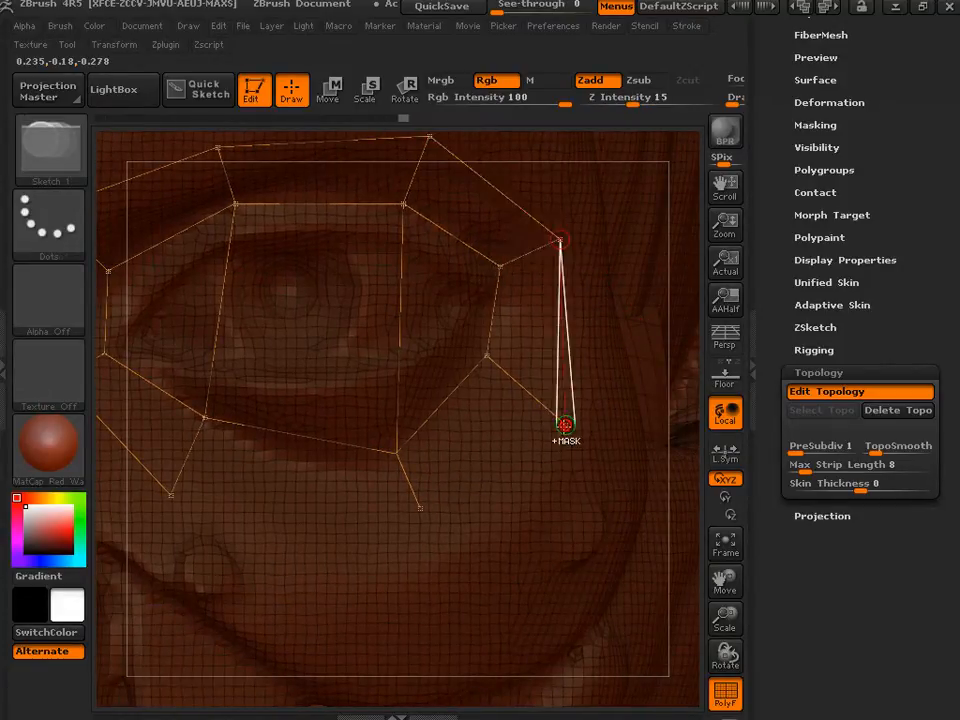
{"action": "left_click", "coordinate": [419, 511]}
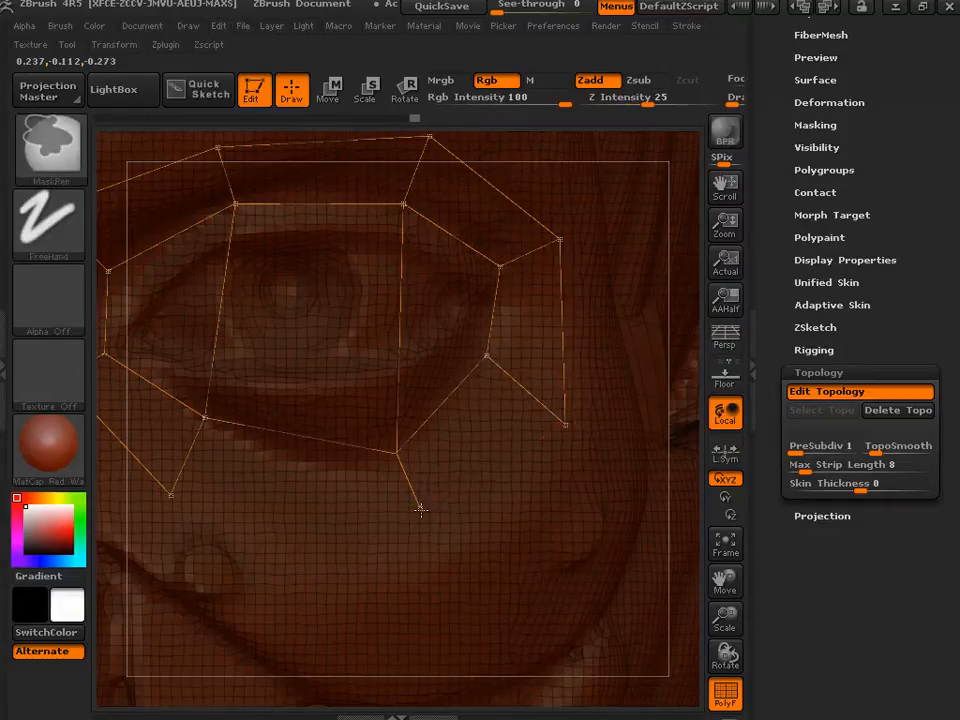
{"action": "left_click", "coordinate": [173, 497]}
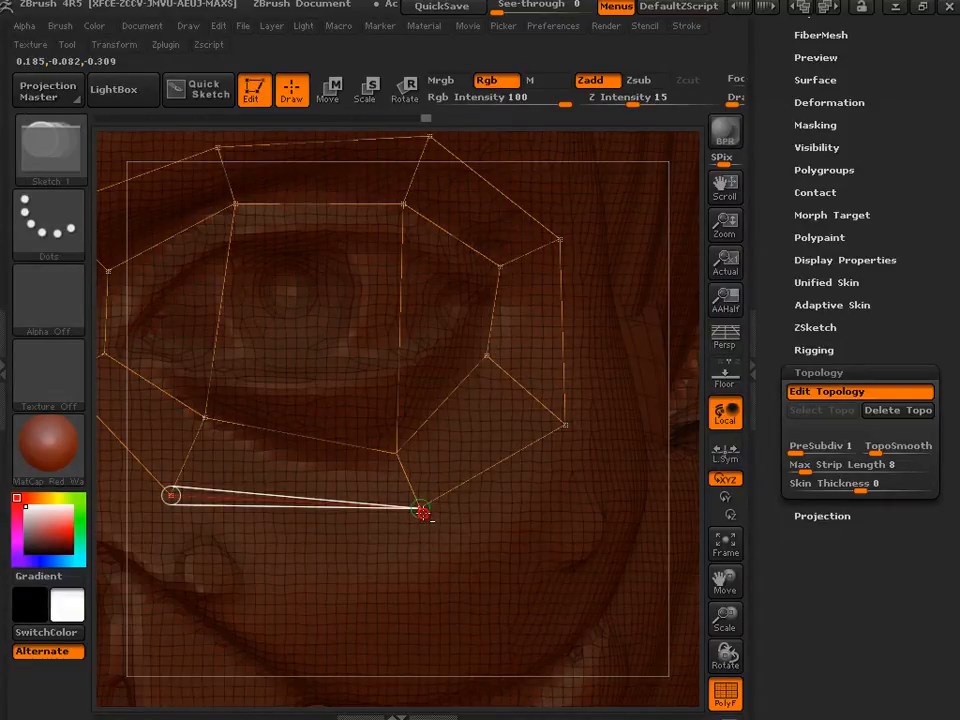
- Replace the ring point below the outer lower lid with a slightly lower one, connecting it to the lid and both neighbouring ring points
{"action": "left_click", "coordinate": [421, 511], "text": "alt"}
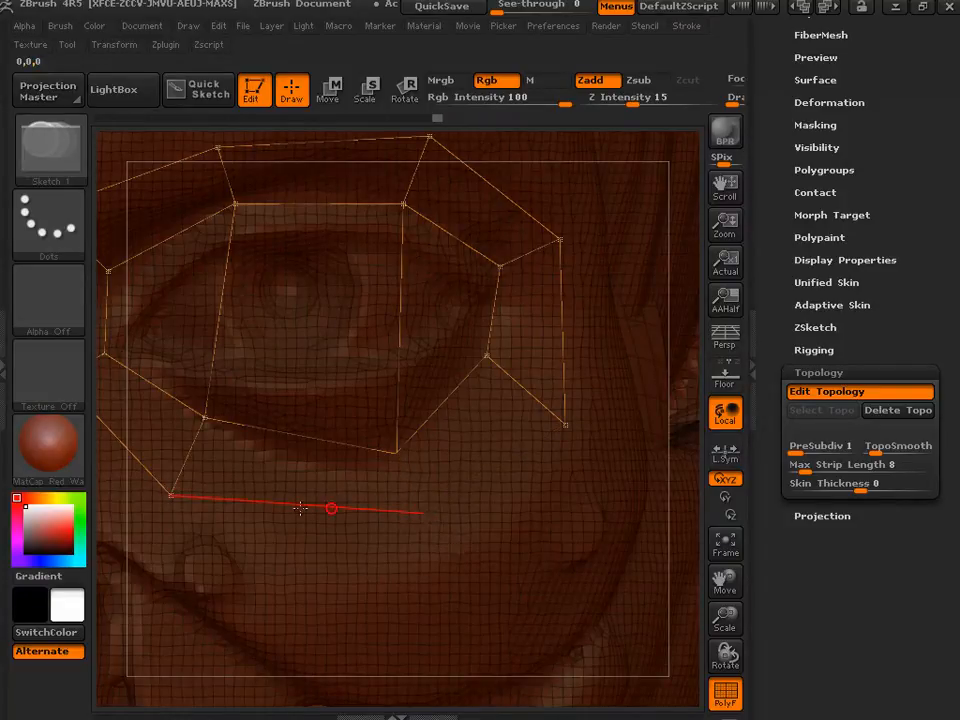
{"action": "key", "text": "ctrl"}
{"action": "key", "text": "ctrl"}
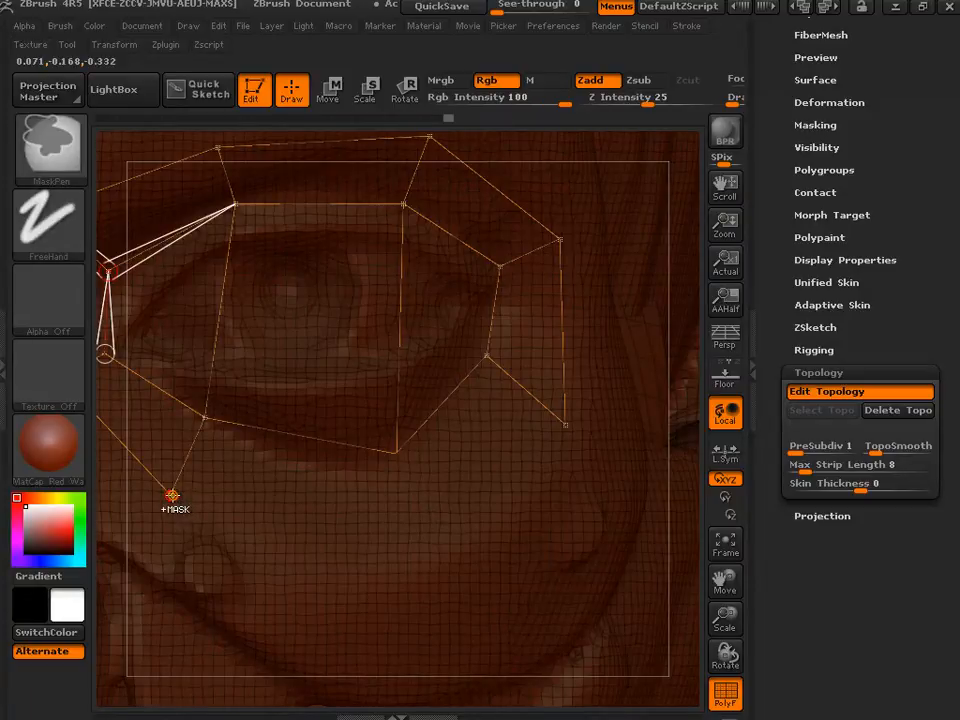
{"action": "left_click", "coordinate": [396, 454], "text": "ctrl"}
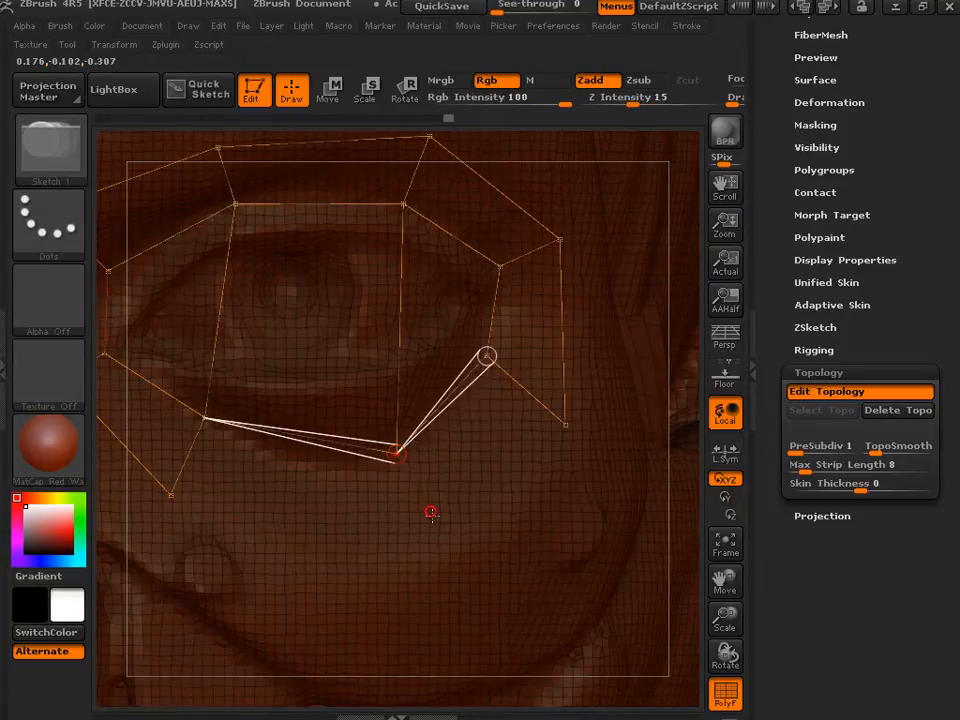
{"action": "left_click", "coordinate": [566, 426]}
{"action": "left_click", "coordinate": [436, 524], "text": "ctrl"}
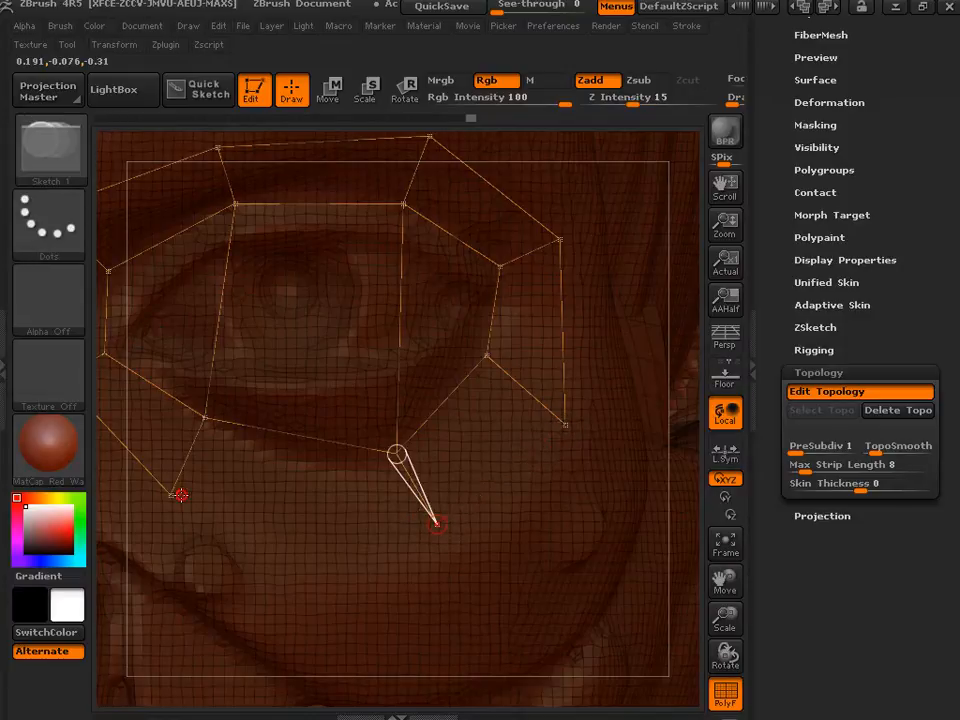
{"action": "left_click", "coordinate": [172, 497]}
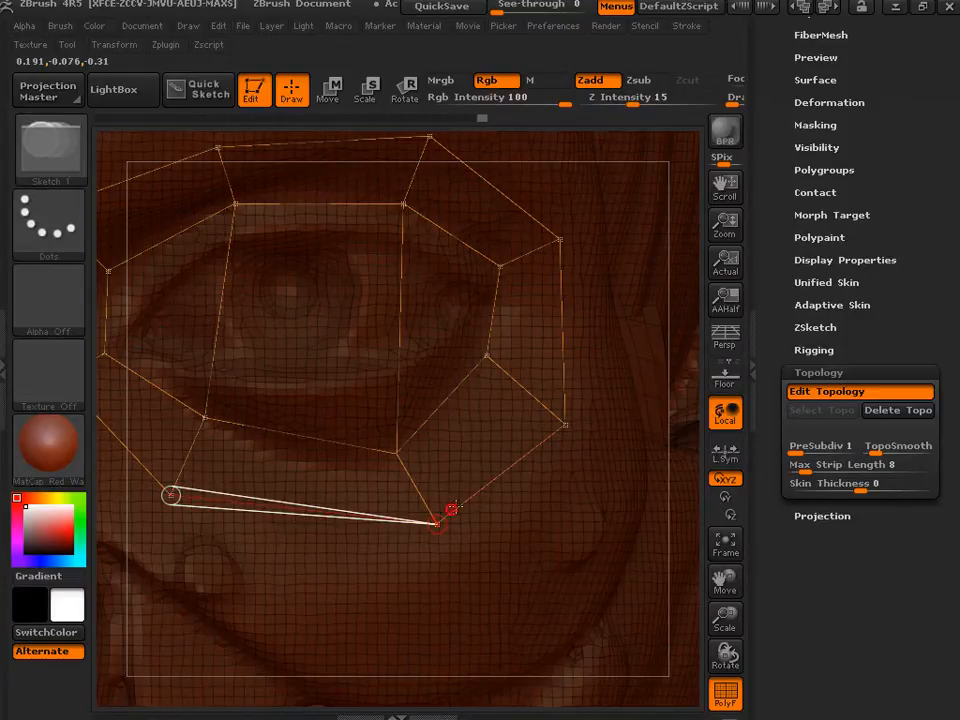
- Preview the skinned mesh of the two eye rings, inspect its shape, and return to the topology view
{"action": "key", "text": "a"}
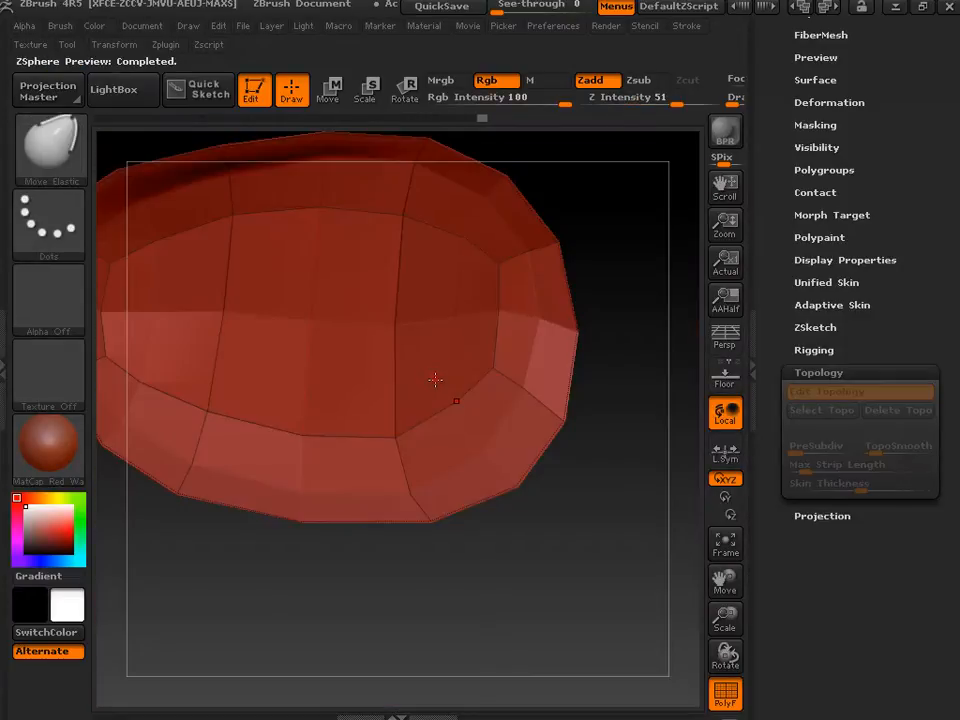
{"action": "mouse_move", "coordinate": [619, 495]}
{"action": "left_mouse_down"}
{"action": "mouse_move", "coordinate": [572, 474]}
{"action": "mouse_move", "coordinate": [622, 408]}
{"action": "mouse_move", "coordinate": [617, 469]}
{"action": "mouse_move", "coordinate": [630, 490]}
{"action": "left_mouse_up"}
{"action": "left_click_drag", "start_coordinate": [712, 618], "coordinate": [695, 543]}
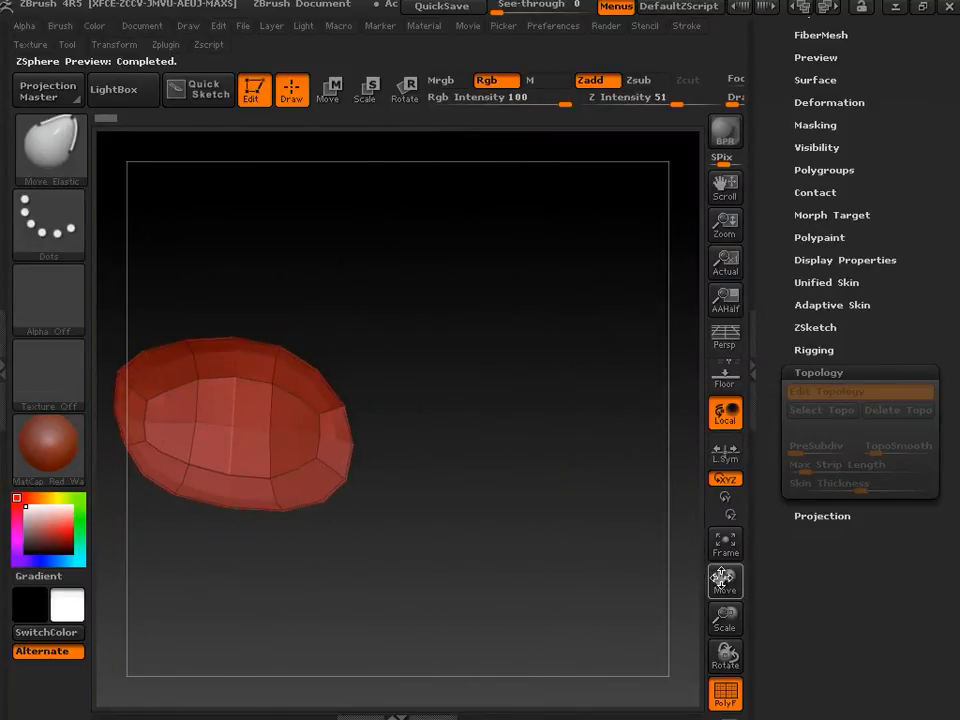
{"action": "left_click_drag", "start_coordinate": [725, 580], "coordinate": [819, 570]}
{"action": "key", "text": "a"}
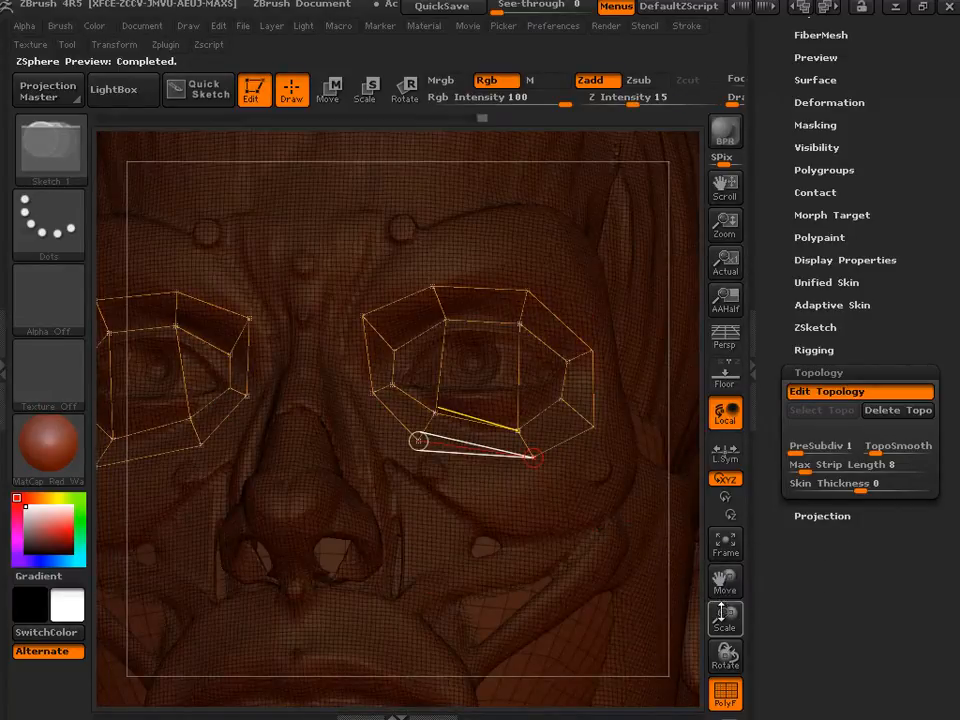
- Extend edges outward from the outer ring's three inner points: down below the eye, onto the side of the nose, and toward the glabella
{"action": "left_click_drag", "start_coordinate": [724, 616], "coordinate": [687, 632]}
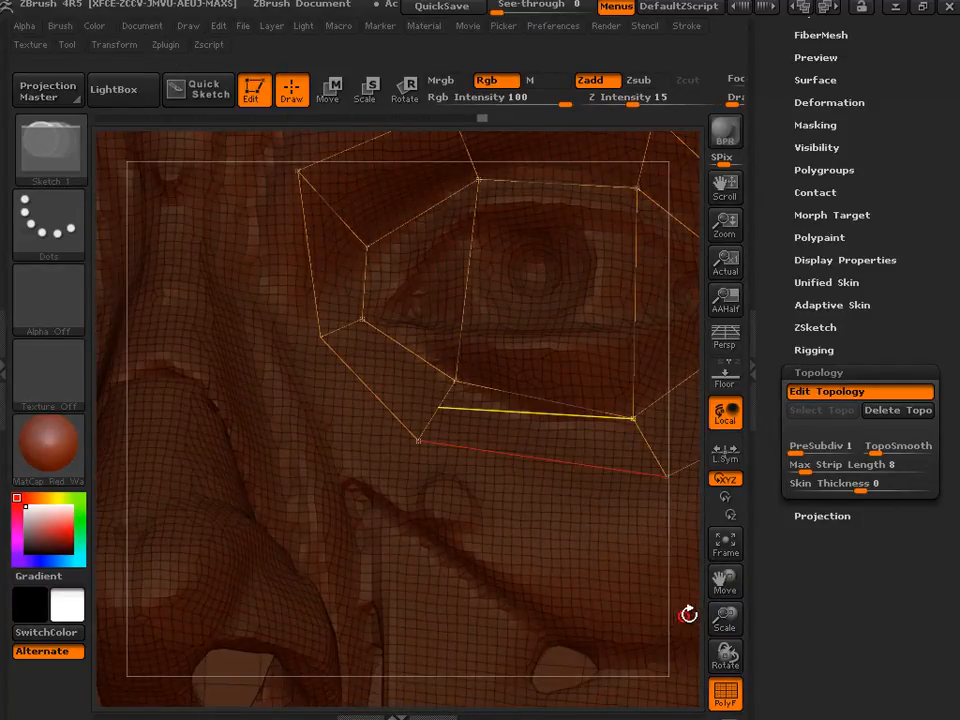
{"action": "left_click", "coordinate": [418, 443], "text": "ctrl"}
{"action": "left_click", "coordinate": [381, 500]}
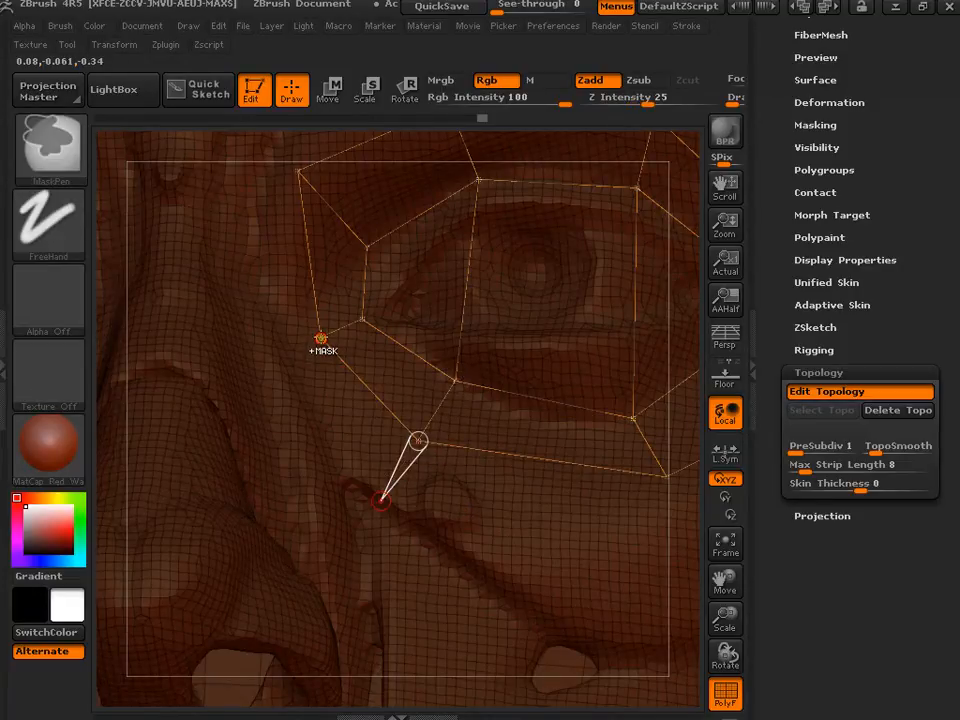
{"action": "left_click", "coordinate": [321, 338], "text": "ctrl"}
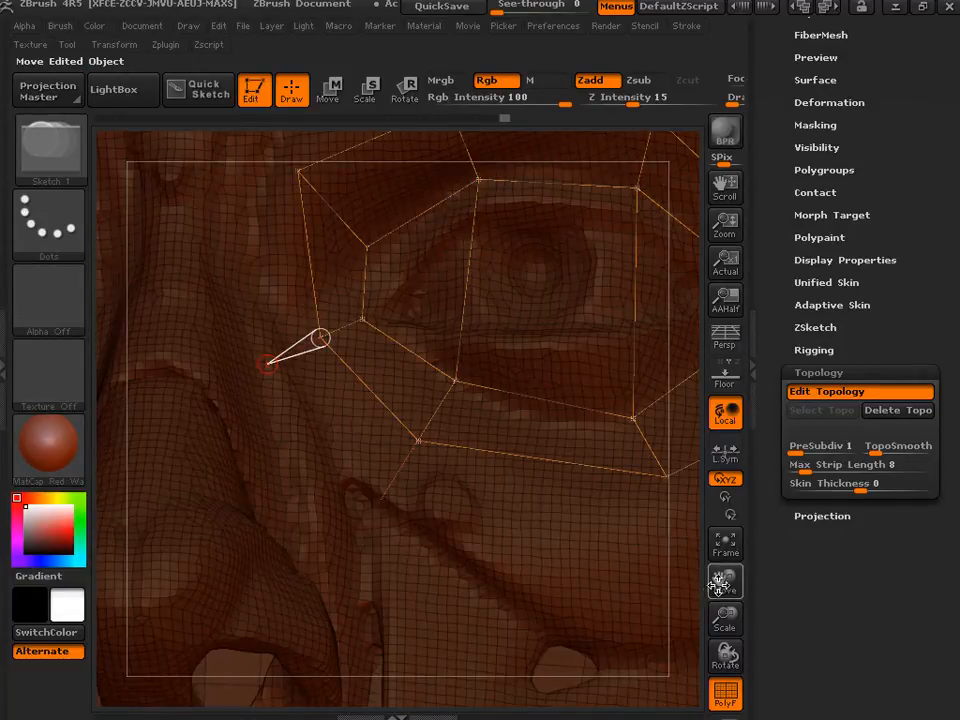
{"action": "left_click_drag", "start_coordinate": [725, 580], "coordinate": [730, 719]}
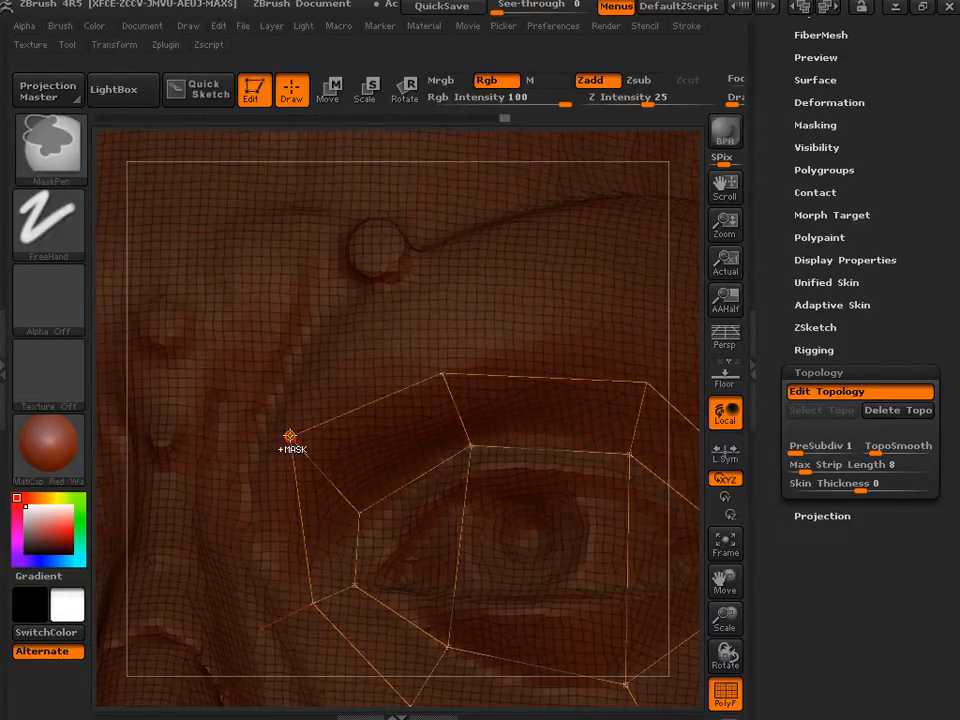
{"action": "left_click", "coordinate": [290, 437], "text": "ctrl"}
{"action": "left_click", "coordinate": [207, 381]}
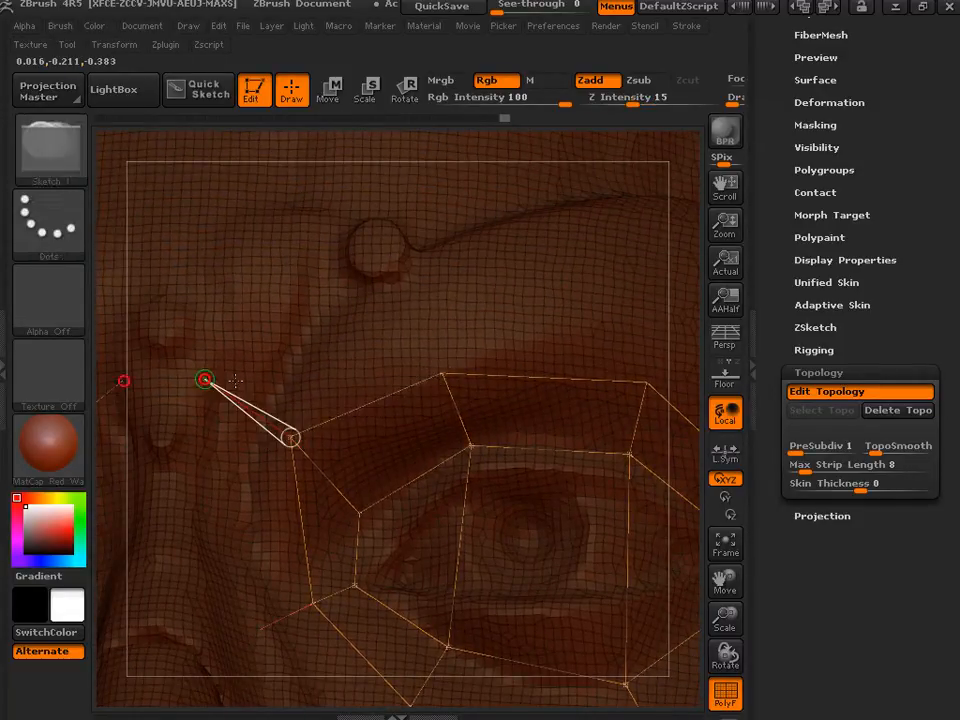
{"action": "left_click", "coordinate": [443, 374], "text": "ctrl"}
{"action": "left_click", "coordinate": [353, 300]}
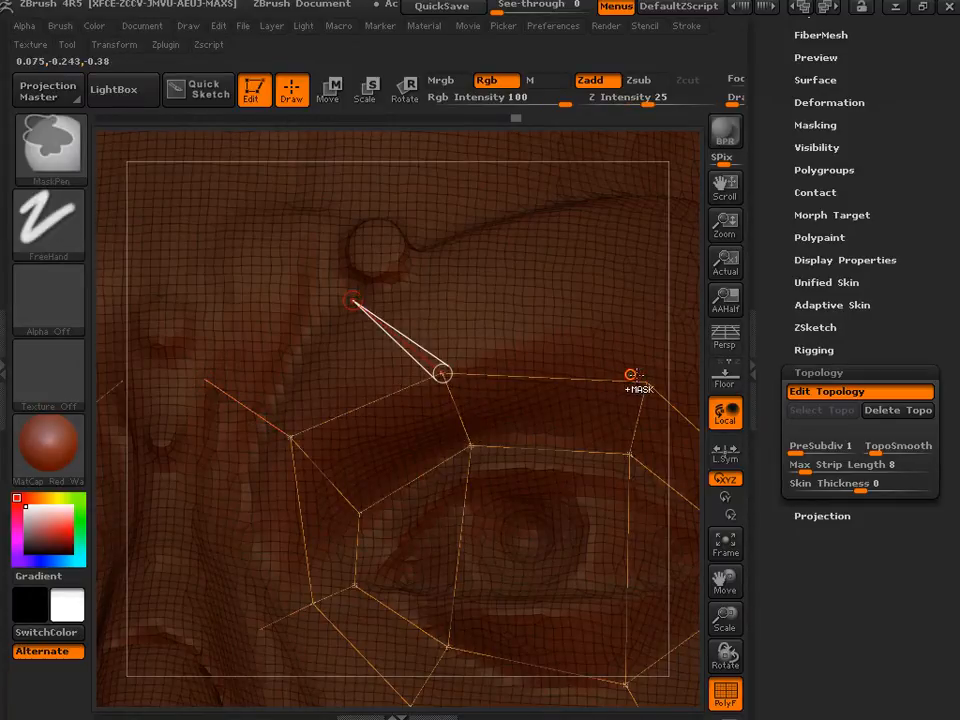
{"action": "key", "text": "ctrl+z"}
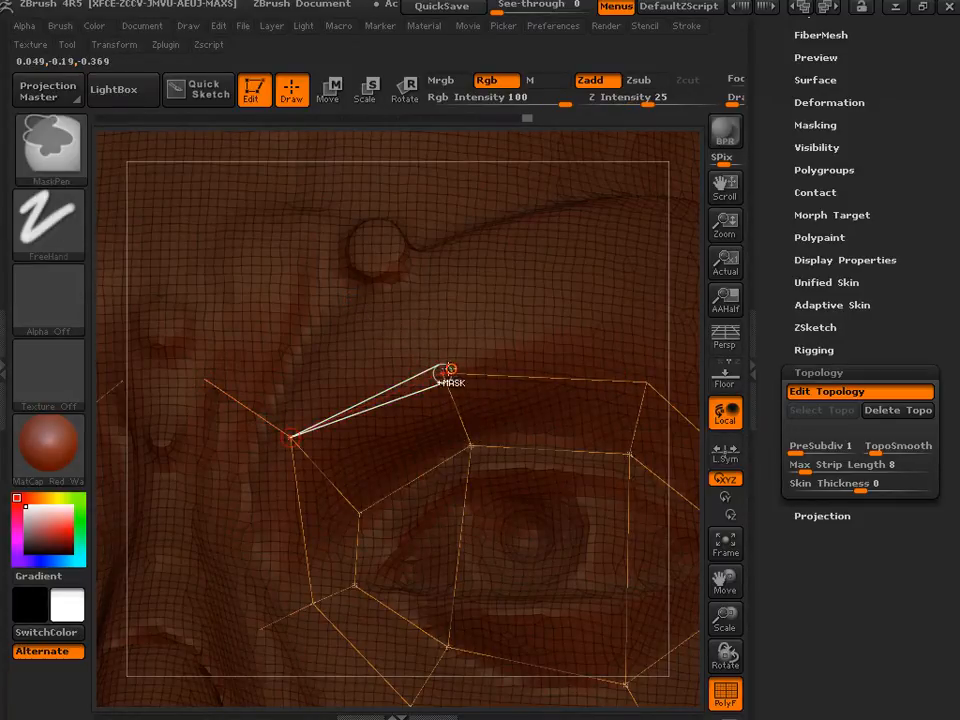
- Extend edges from the two upper ring points up to the brow's upper contour, and from the upper outer-corner point toward the temple
{"action": "left_click", "coordinate": [445, 372], "text": "ctrl"}
{"action": "left_click", "coordinate": [420, 264]}
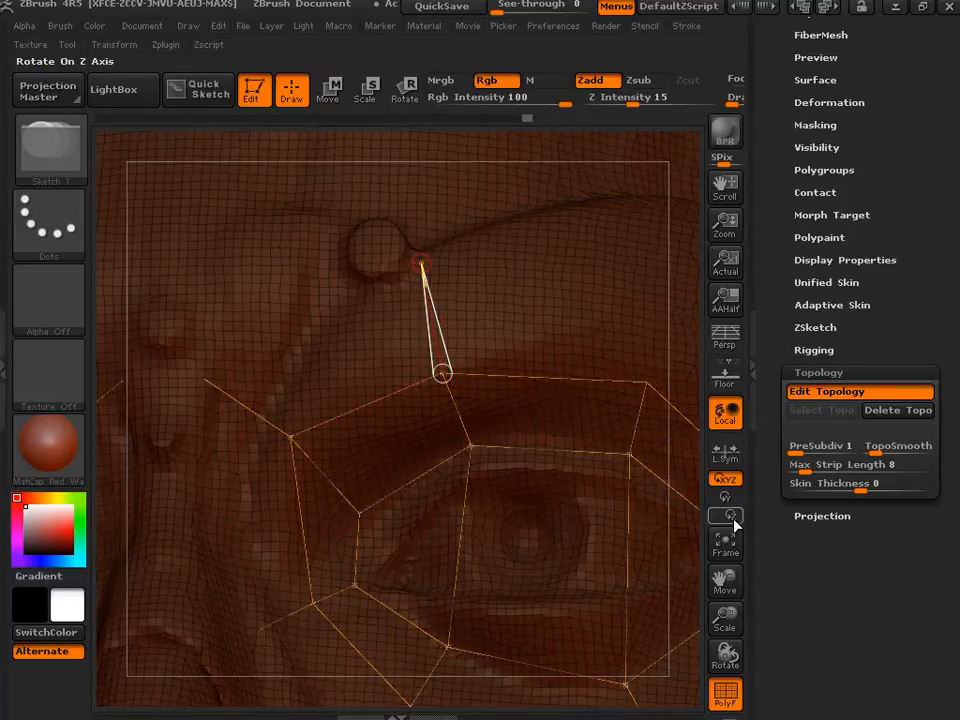
{"action": "left_click_drag", "start_coordinate": [728, 576], "coordinate": [491, 592]}
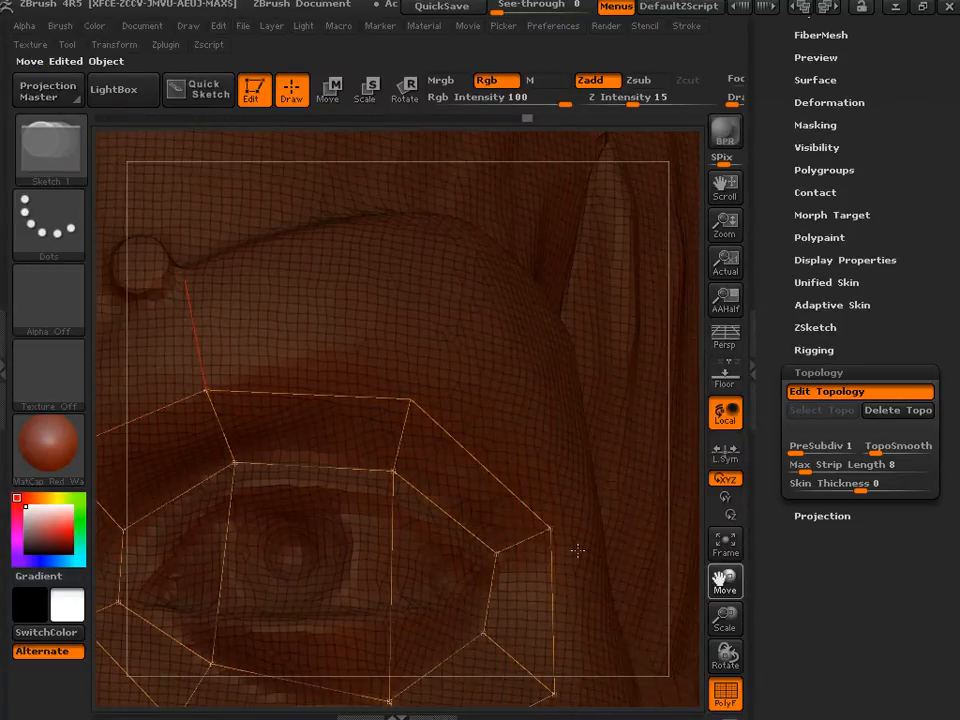
{"action": "left_click", "coordinate": [409, 399], "text": "ctrl"}
{"action": "left_click", "coordinate": [431, 232]}
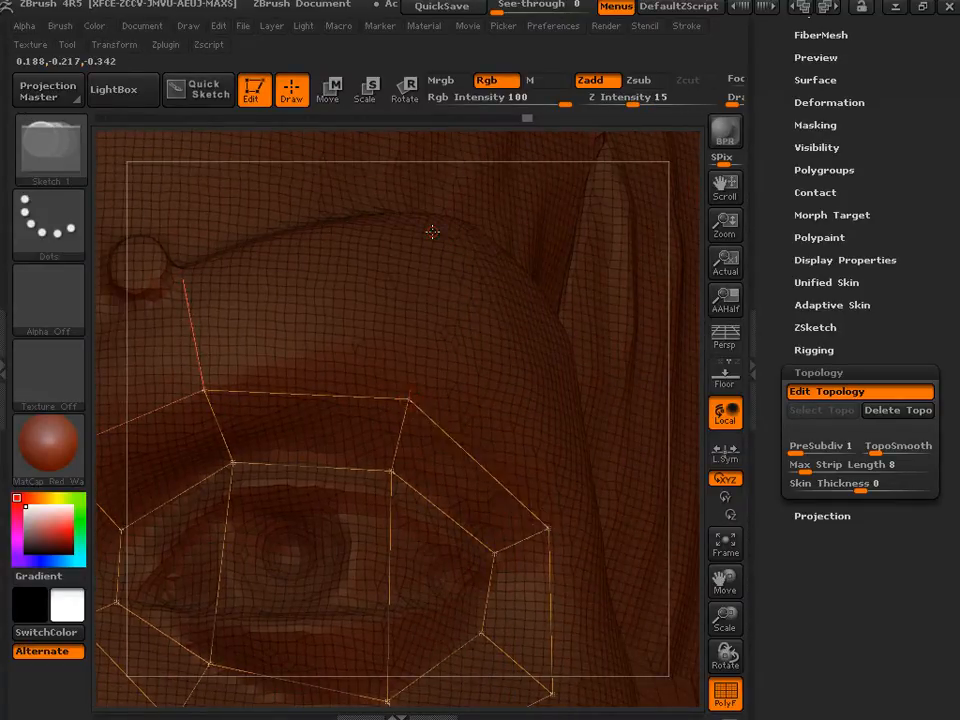
{"action": "left_click", "coordinate": [550, 530], "text": "ctrl"}
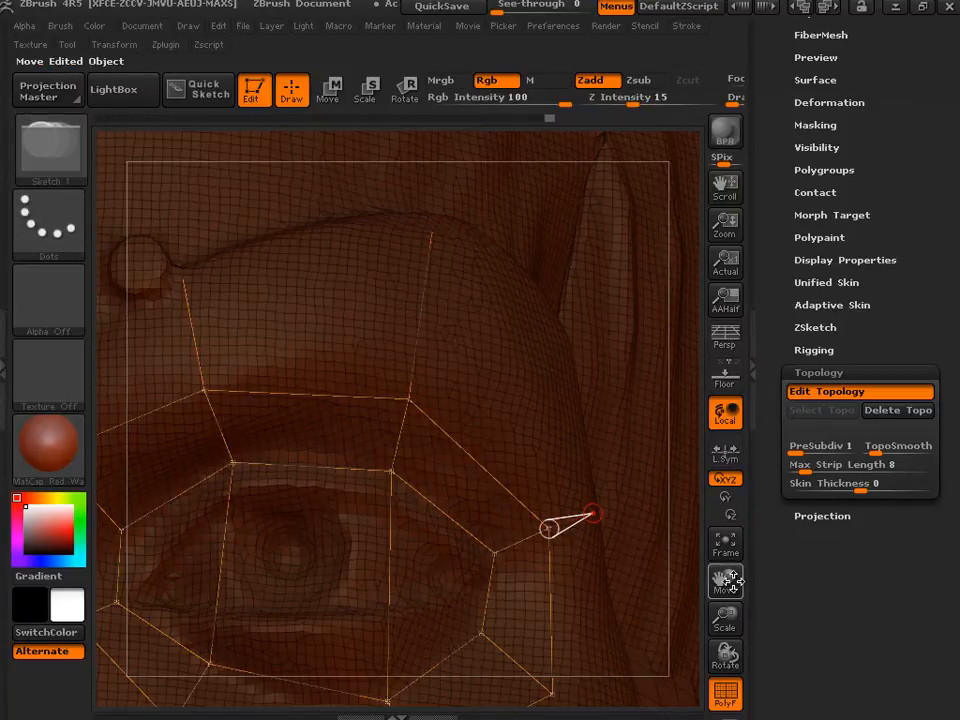
- Extend edges outward from the lower outer-corner point over the cheekbone and from the ring point below the outer lower lid down the cheek
{"action": "left_click_drag", "start_coordinate": [727, 572], "coordinate": [766, 270]}
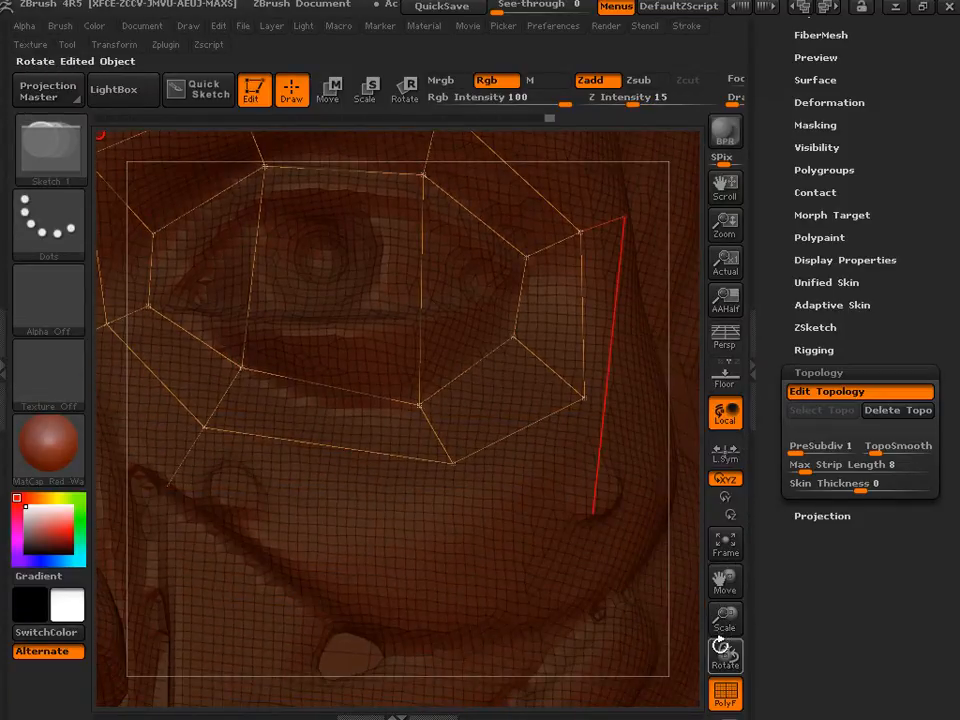
{"action": "left_click_drag", "start_coordinate": [726, 652], "coordinate": [714, 626]}
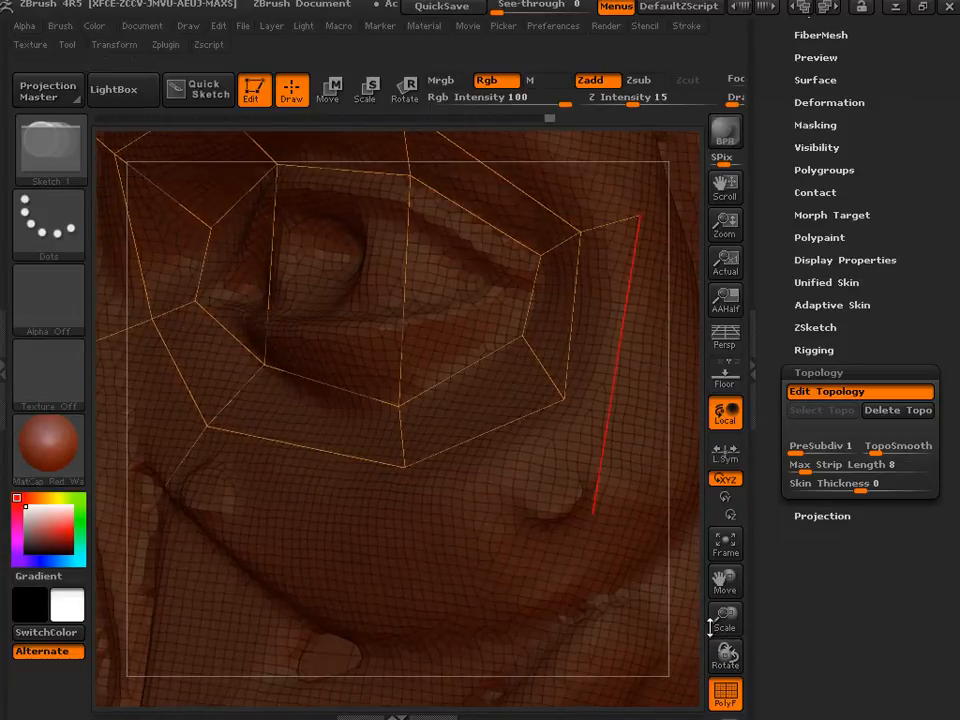
{"action": "left_click_drag", "start_coordinate": [725, 582], "coordinate": [636, 617]}
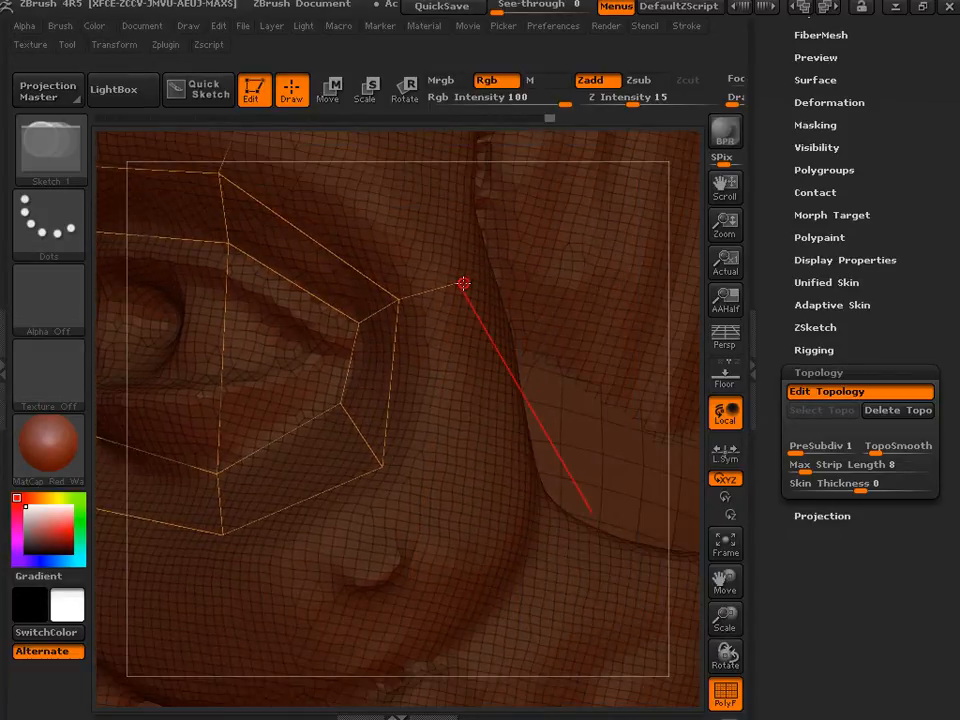
{"action": "left_click", "coordinate": [383, 467], "text": "ctrl"}
{"action": "left_click", "coordinate": [508, 567]}
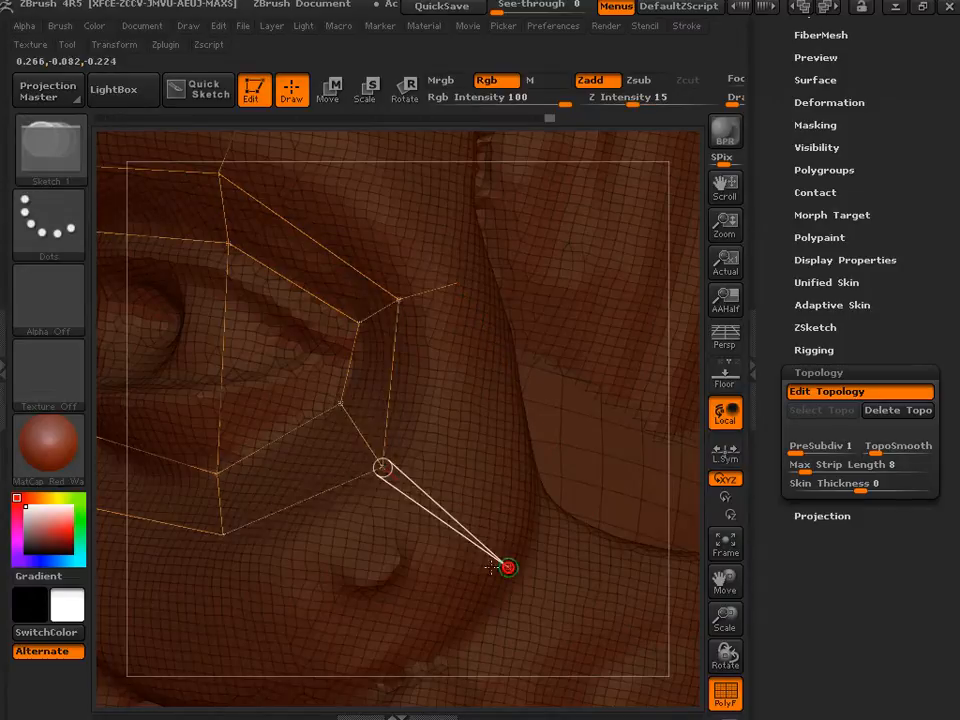
{"action": "left_click", "coordinate": [222, 533], "text": "ctrl"}
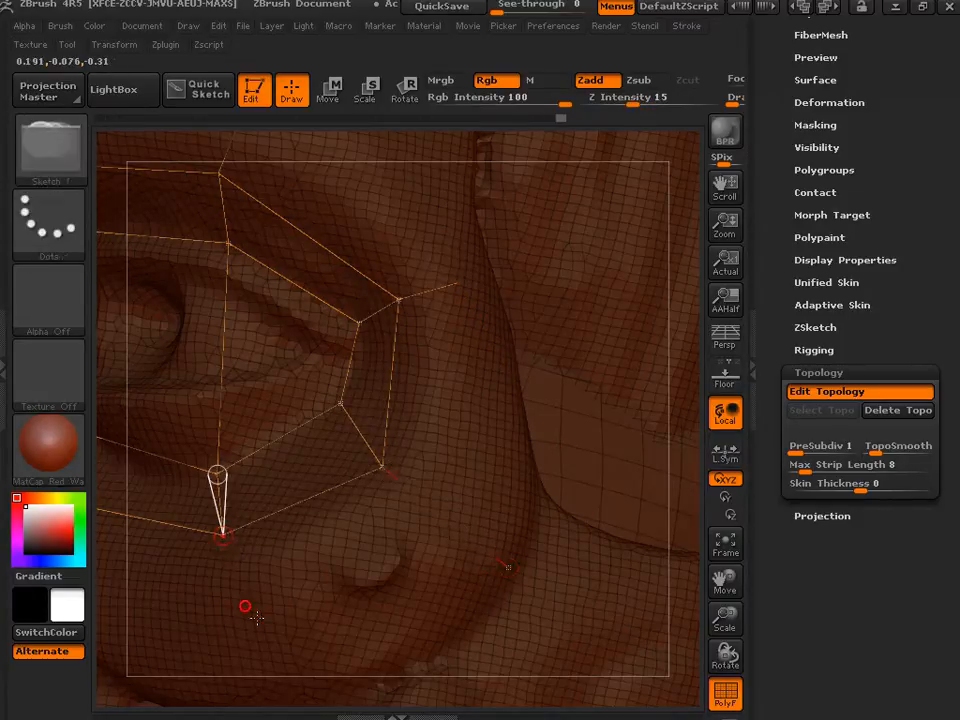
{"action": "left_click", "coordinate": [267, 670]}
- Connect the new edge ends into a third ring, from below the inner eye across the cheek and up past the outer corner to the temple
{"action": "left_click_drag", "start_coordinate": [725, 578], "coordinate": [843, 524]}
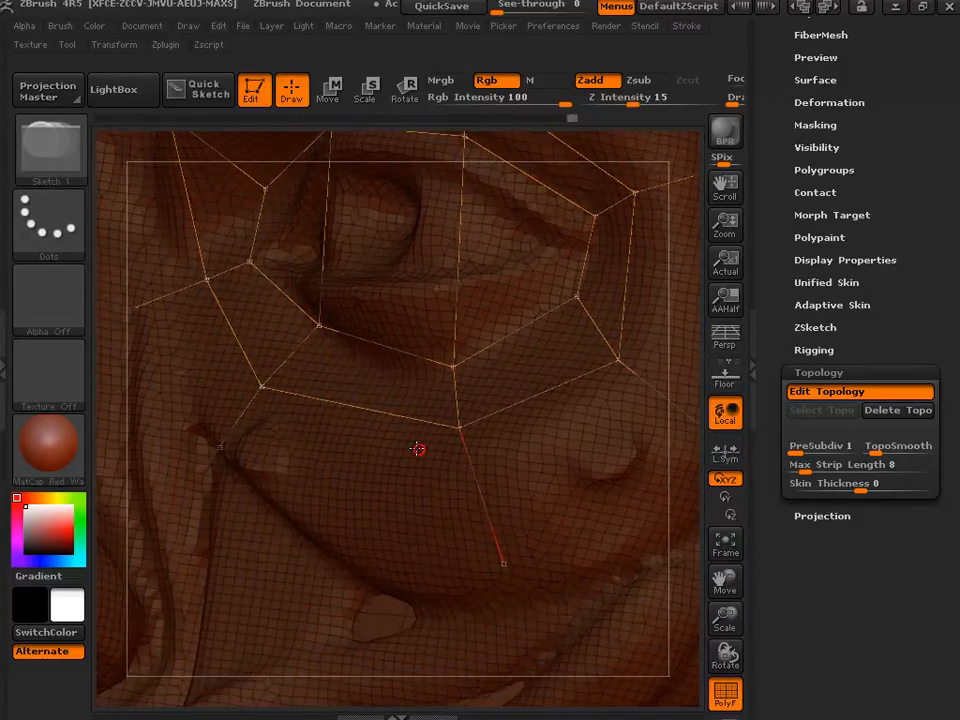
{"action": "left_click", "coordinate": [501, 565]}
{"action": "left_click", "coordinate": [219, 440], "text": "ctrl"}
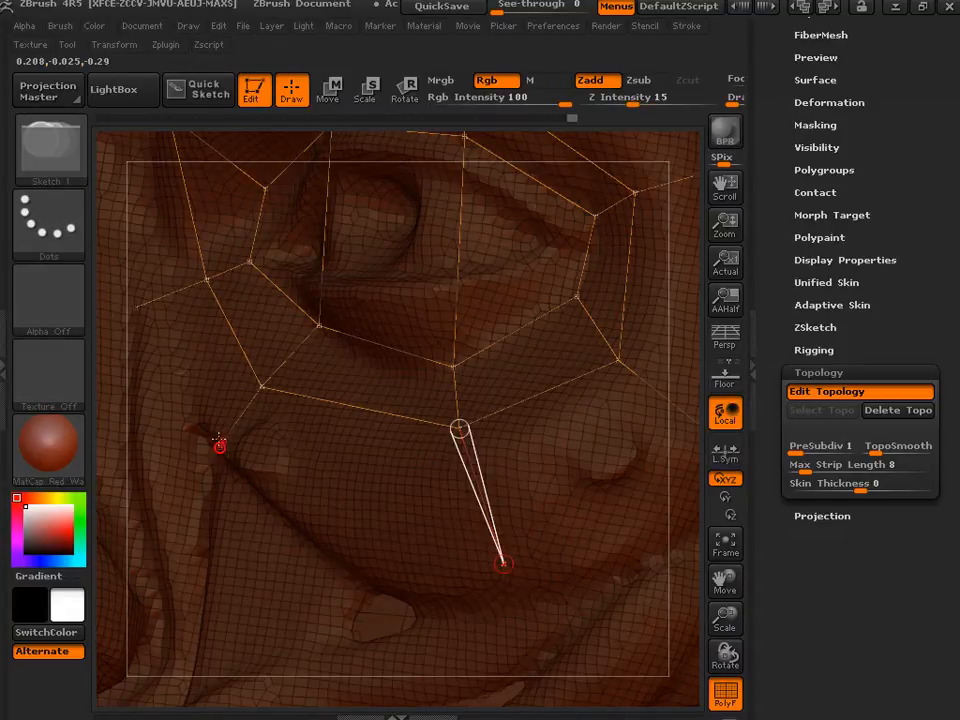
{"action": "left_click", "coordinate": [221, 449], "text": "ctrl"}
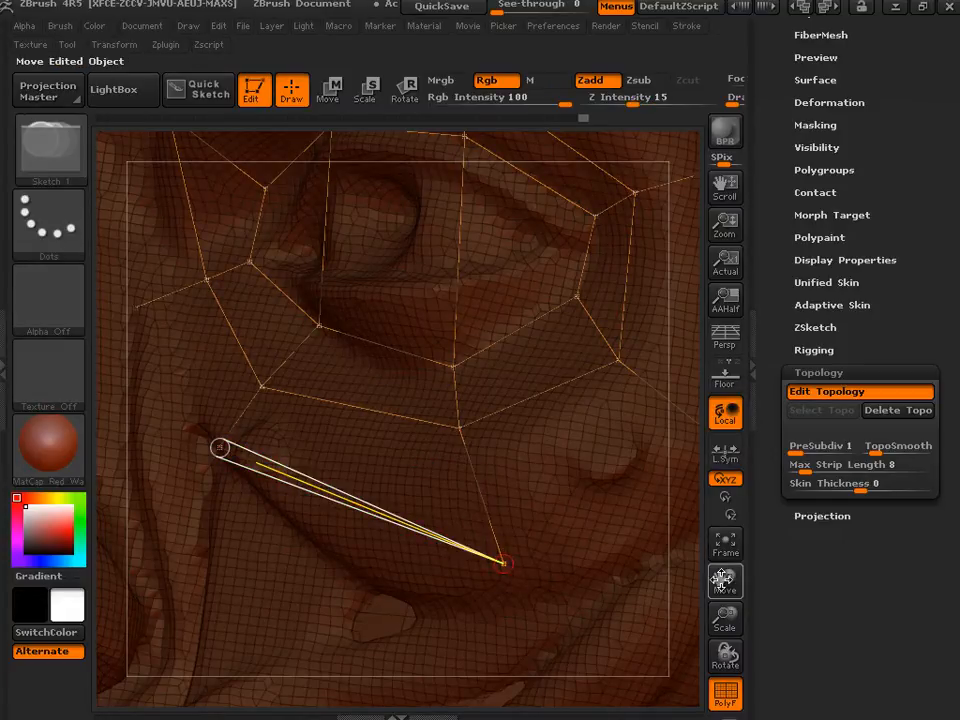
{"action": "left_click_drag", "start_coordinate": [725, 580], "coordinate": [627, 601]}
{"action": "left_click", "coordinate": [373, 617], "text": "ctrl"}
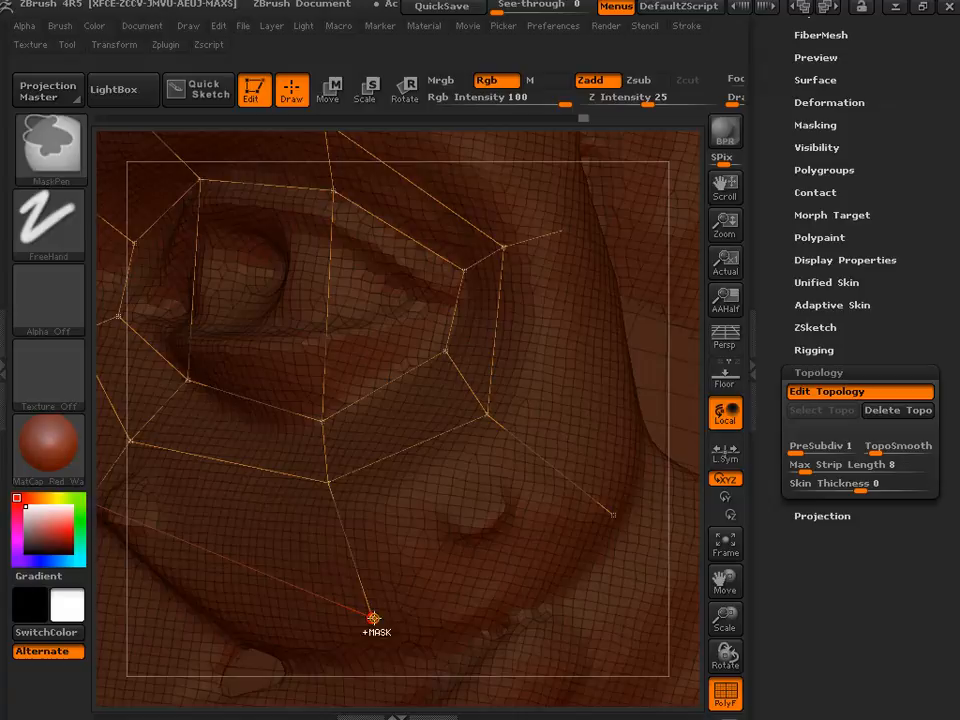
{"action": "left_click", "coordinate": [612, 515]}
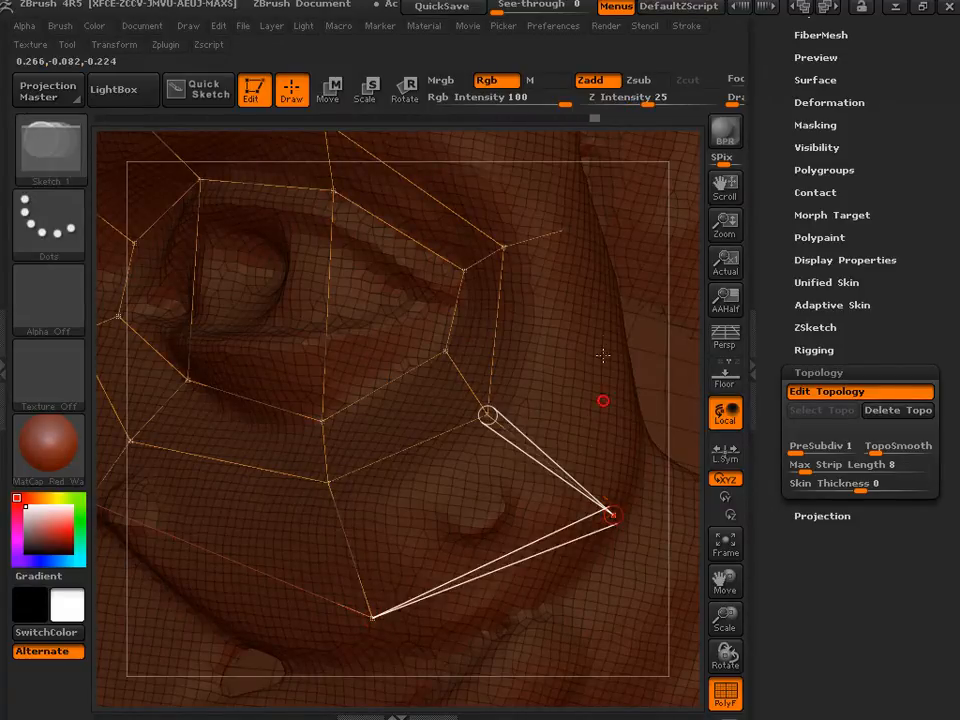
{"action": "left_click", "coordinate": [563, 229]}
- Continue the third ring from the temple end across the brow ends to the glabella, and down to the end beside the nose
{"action": "left_click_drag", "start_coordinate": [724, 574], "coordinate": [685, 688]}
{"action": "key", "text": "ctrl"}
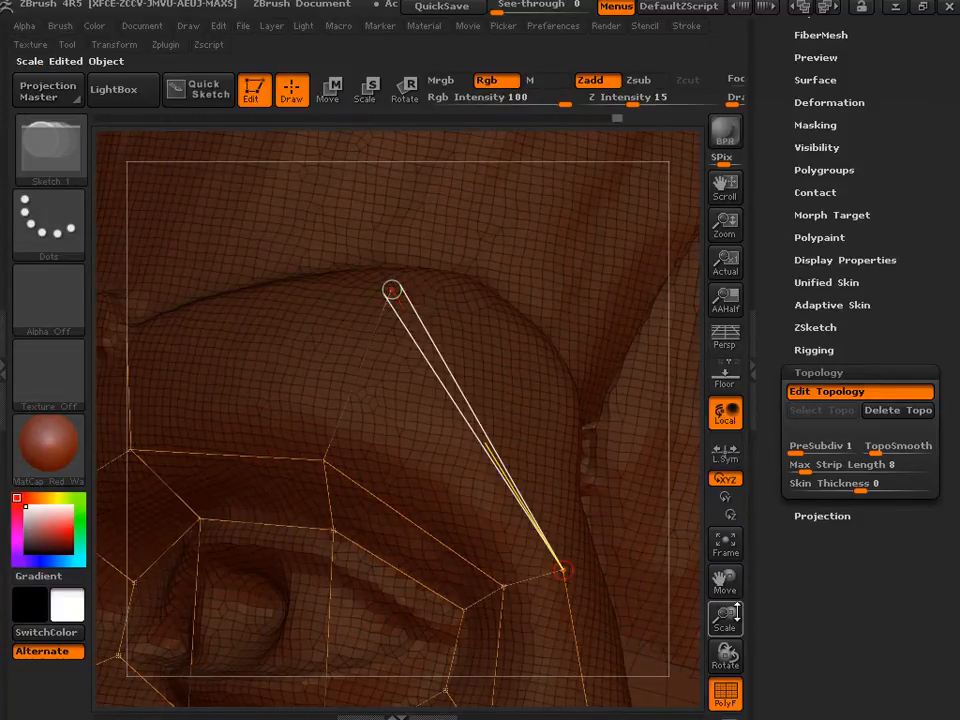
{"action": "left_click_drag", "start_coordinate": [722, 582], "coordinate": [825, 557]}
{"action": "key", "text": "ctrl"}
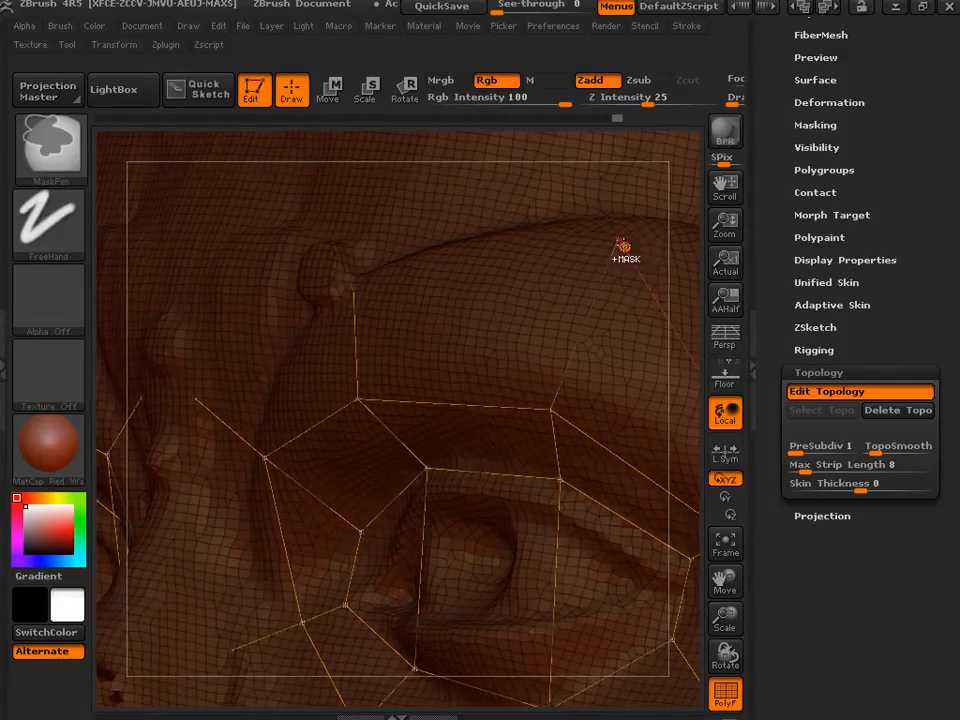
{"action": "left_click", "coordinate": [619, 240]}
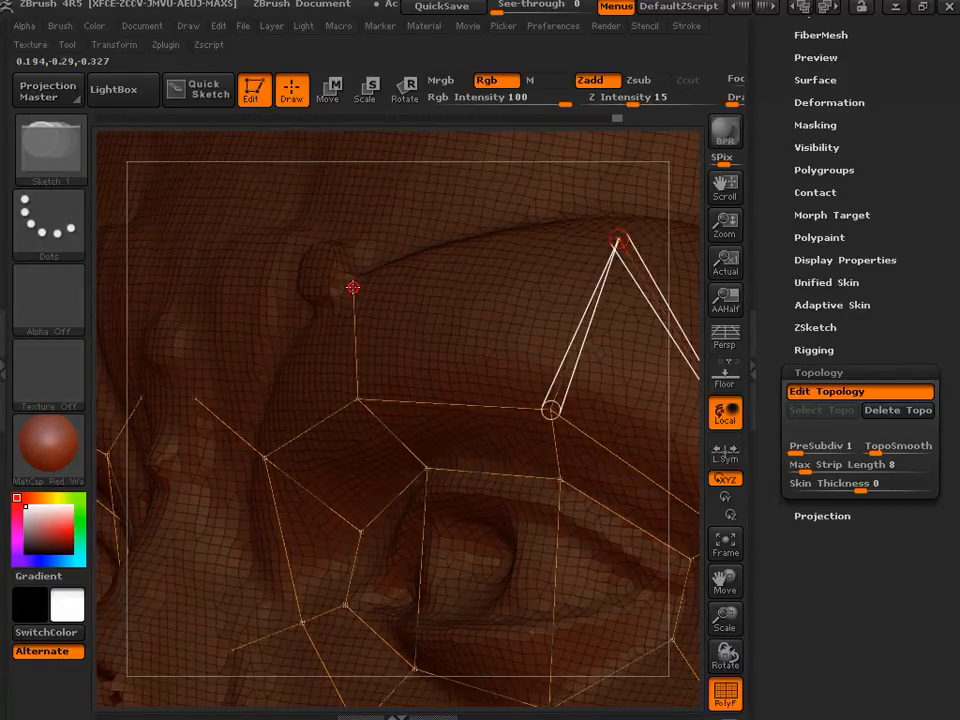
{"action": "left_click", "coordinate": [353, 287]}
{"action": "left_click", "coordinate": [195, 398]}
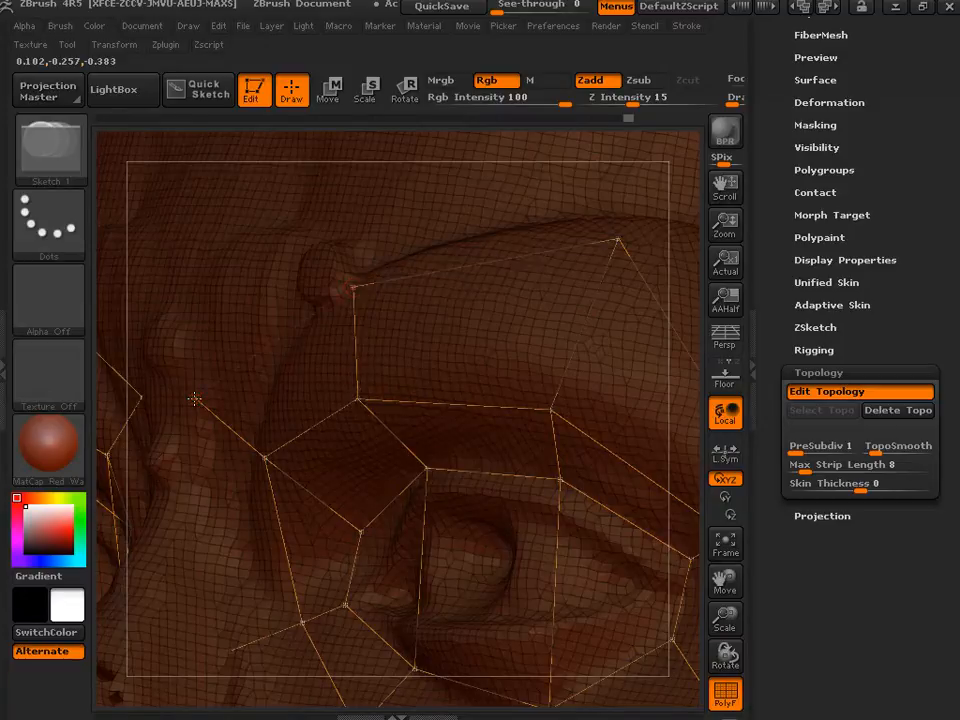
{"action": "left_click", "coordinate": [195, 398], "text": "ctrl"}
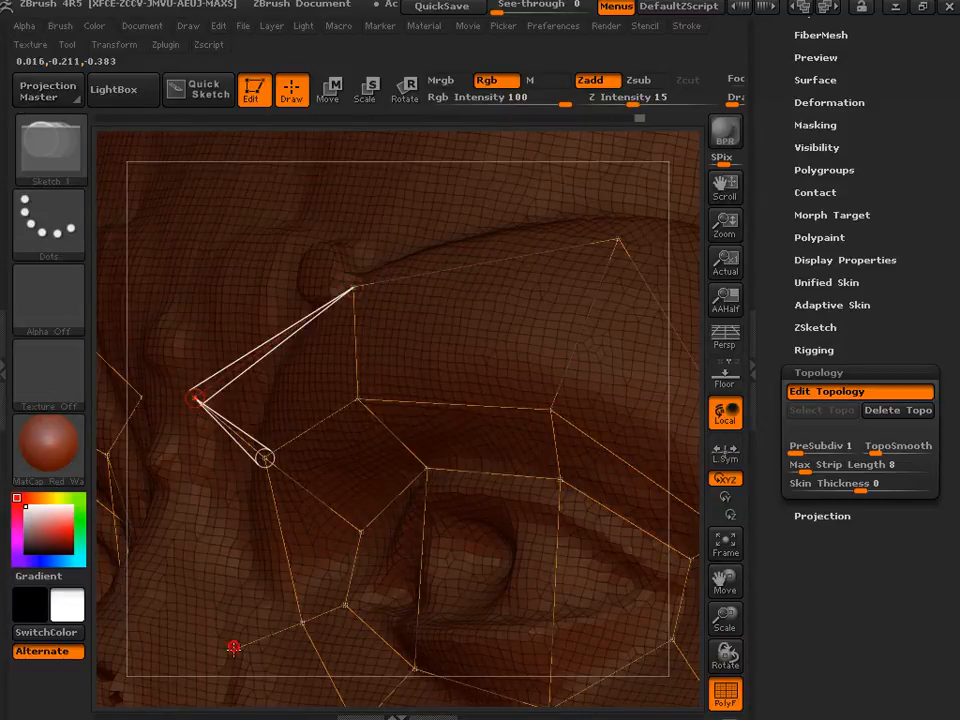
- Preview the skinned mesh of the three eye rings, inspect the gap below the inner corner, and return to the topology view
{"action": "key", "text": "a"}
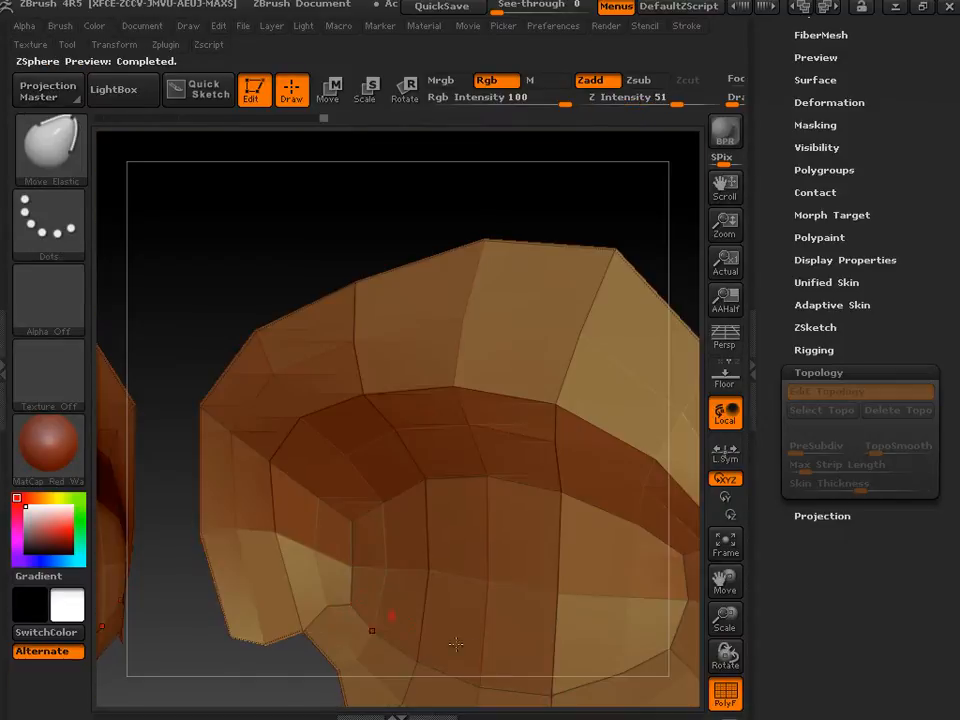
{"action": "left_click_drag", "start_coordinate": [719, 594], "coordinate": [752, 461]}
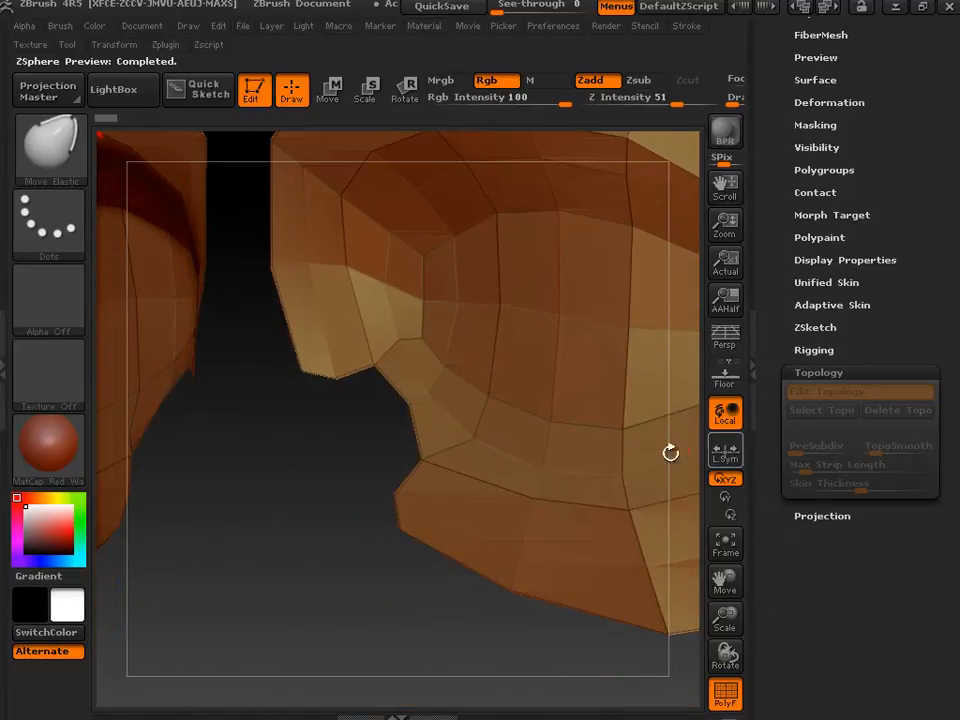
{"action": "key", "text": "a"}
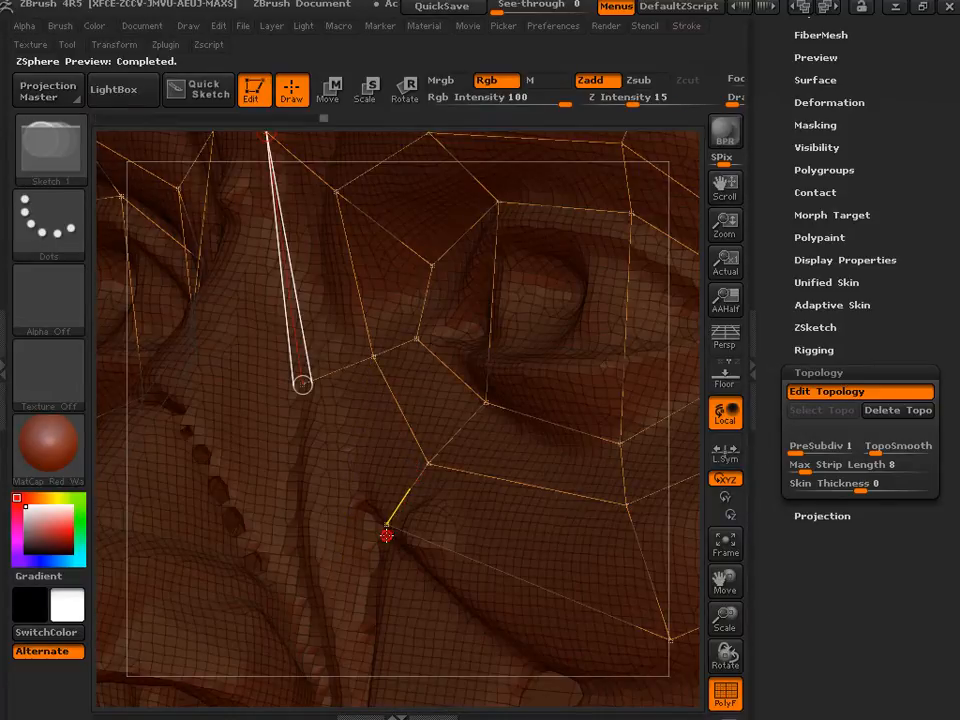
- Close the third ring by connecting the end below the inner eye to the end beside the nose, and check the skinned preview
{"action": "left_click", "coordinate": [387, 523], "text": "ctrl"}
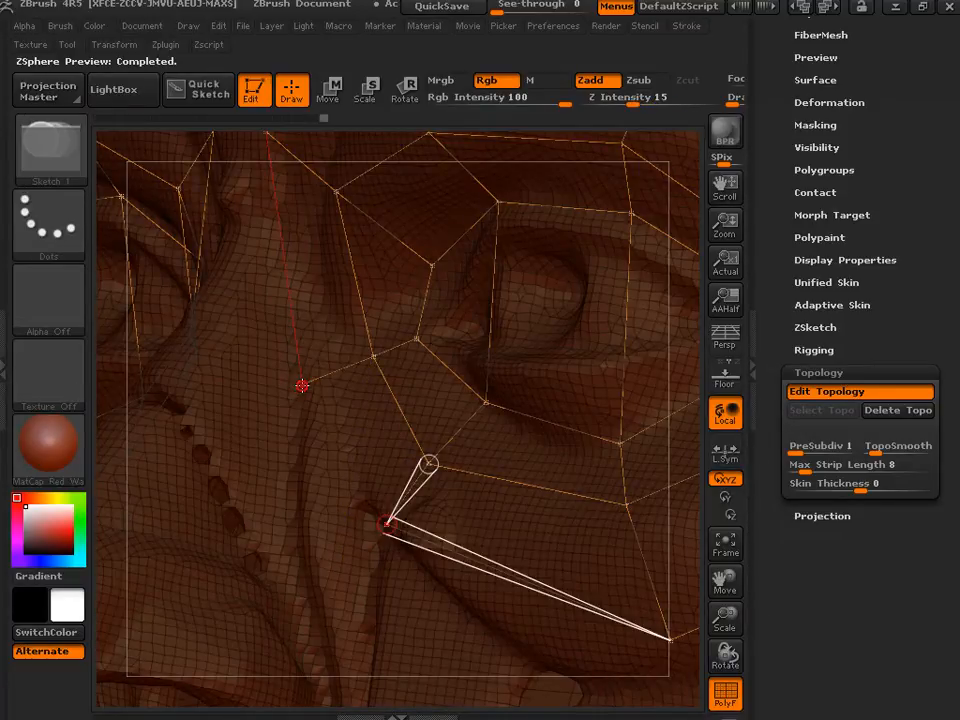
{"action": "key", "text": "a"}
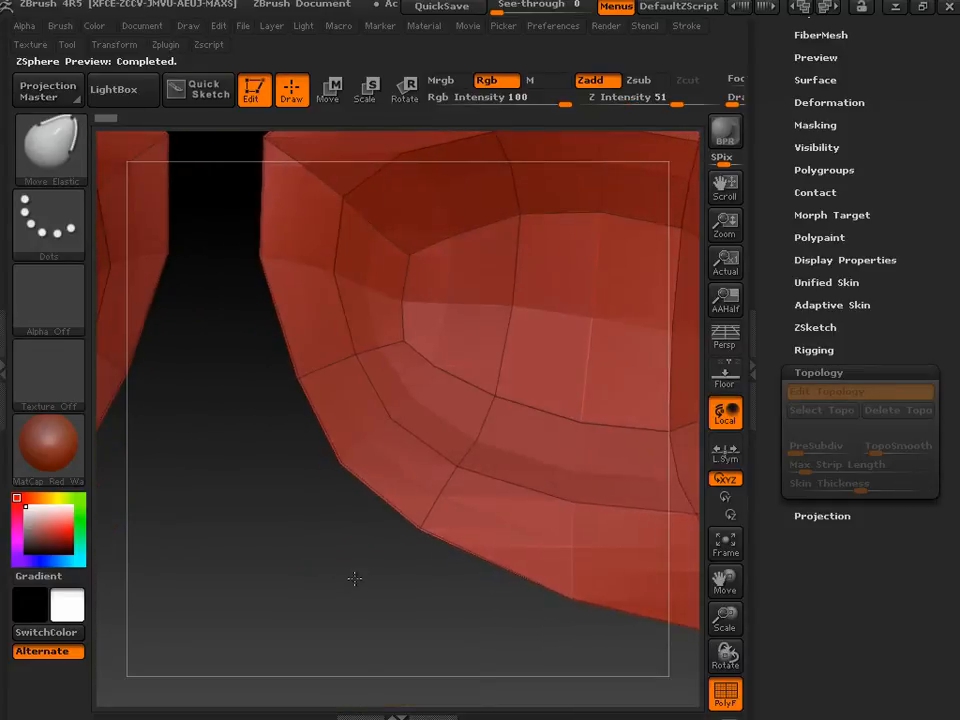
{"action": "left_click_drag", "start_coordinate": [716, 579], "coordinate": [827, 659]}
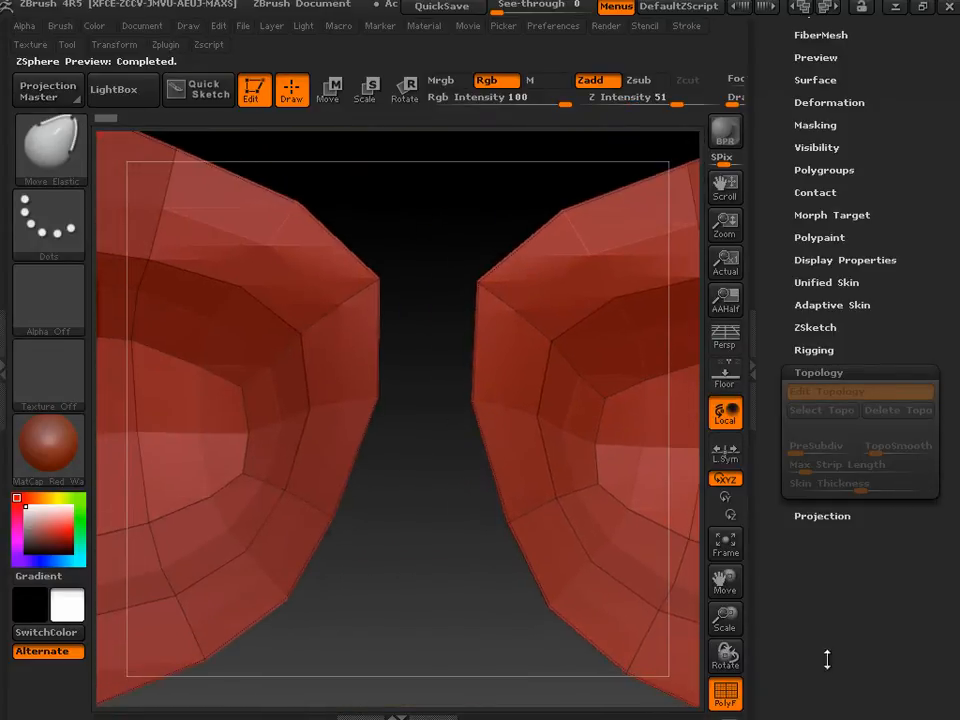
{"action": "key", "text": "a"}
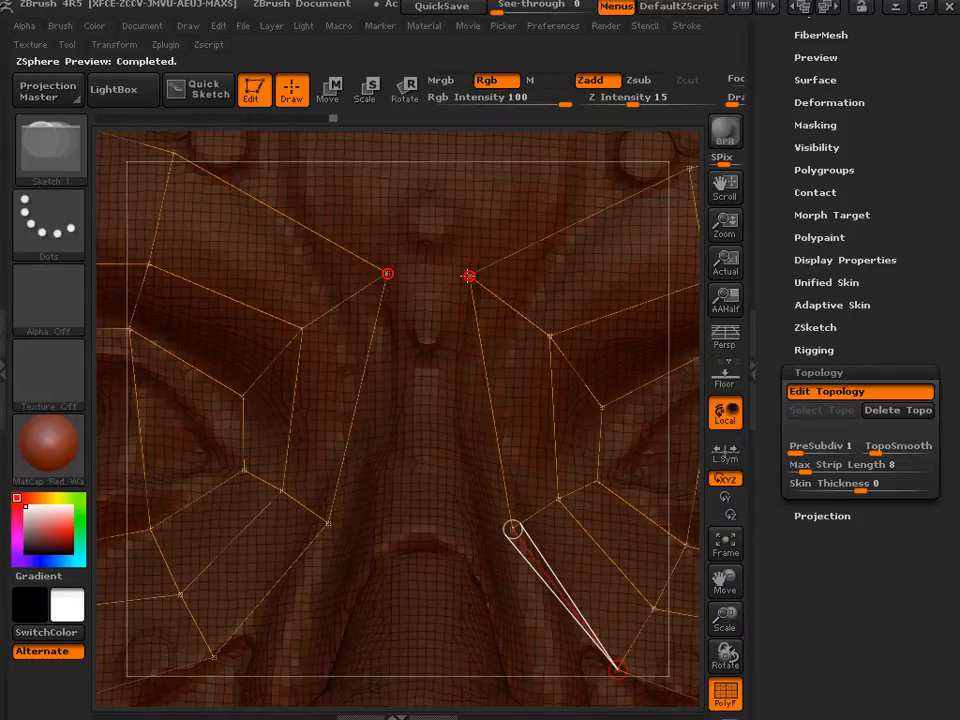
- Bridge the two eye patches at the glabella by extending an edge from the third ring's inner brow point to the face's centre line
{"action": "key", "text": "ctrl"}
{"action": "left_click", "coordinate": [467, 275], "text": "ctrl"}
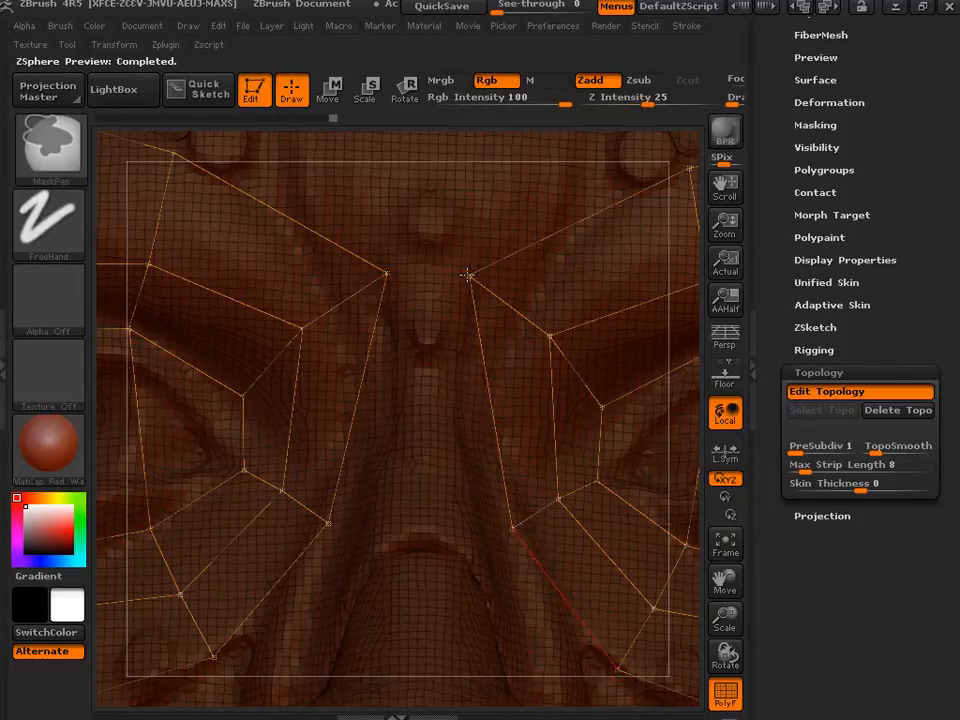
{"action": "left_click", "coordinate": [427, 274]}
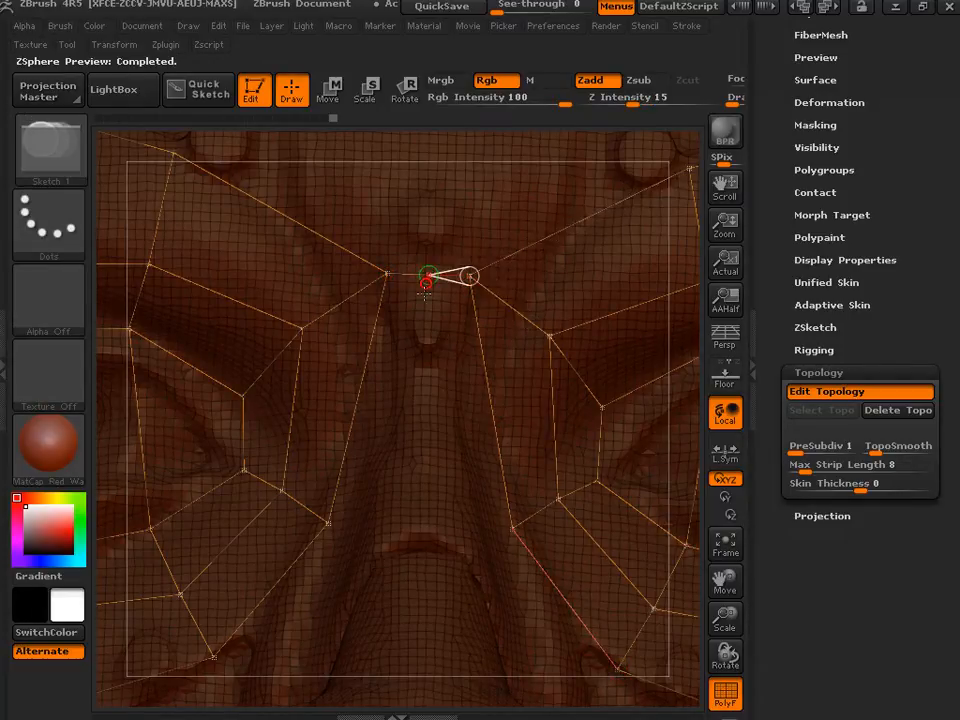
{"action": "left_click", "coordinate": [511, 527], "text": "ctrl"}
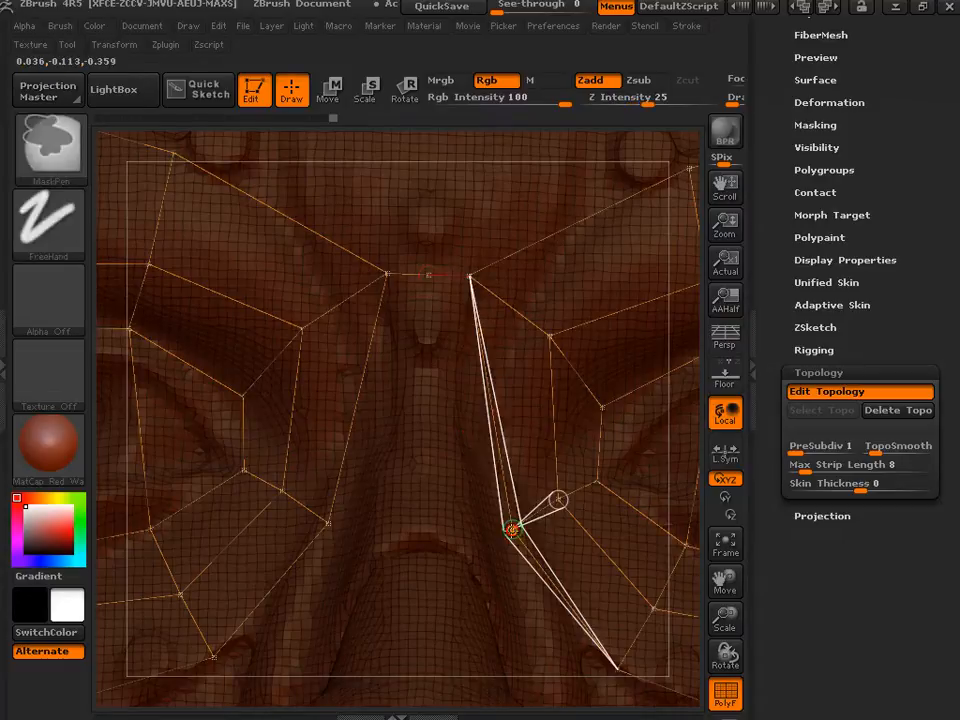
{"action": "left_click", "coordinate": [425, 523]}
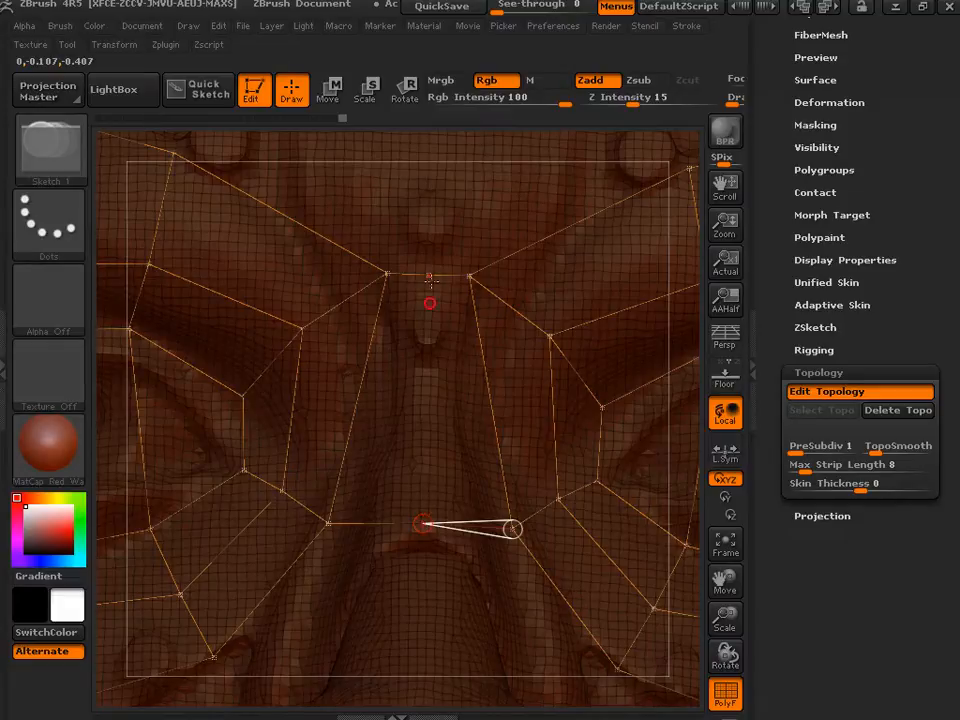
{"action": "key", "text": "ctrl+z"}
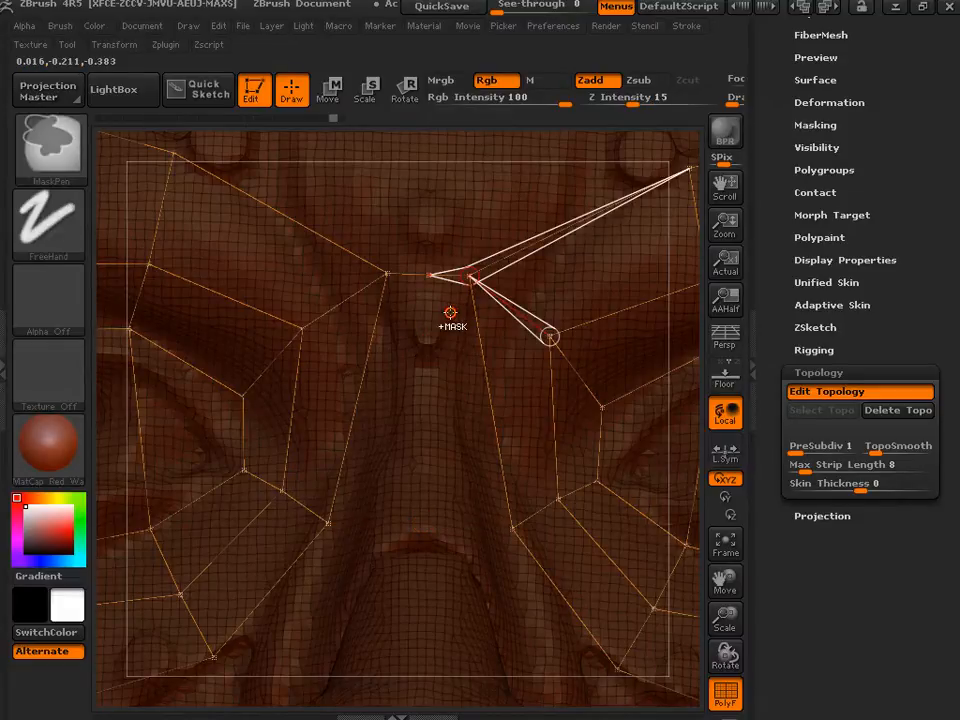
- Undo the glabella centre-line point and bridge the eye patches with mirrored off-centre points at the glabella and across the nose bridge
{"action": "key", "text": "ctrl+z"}
{"action": "left_click", "coordinate": [470, 276], "text": "ctrl"}
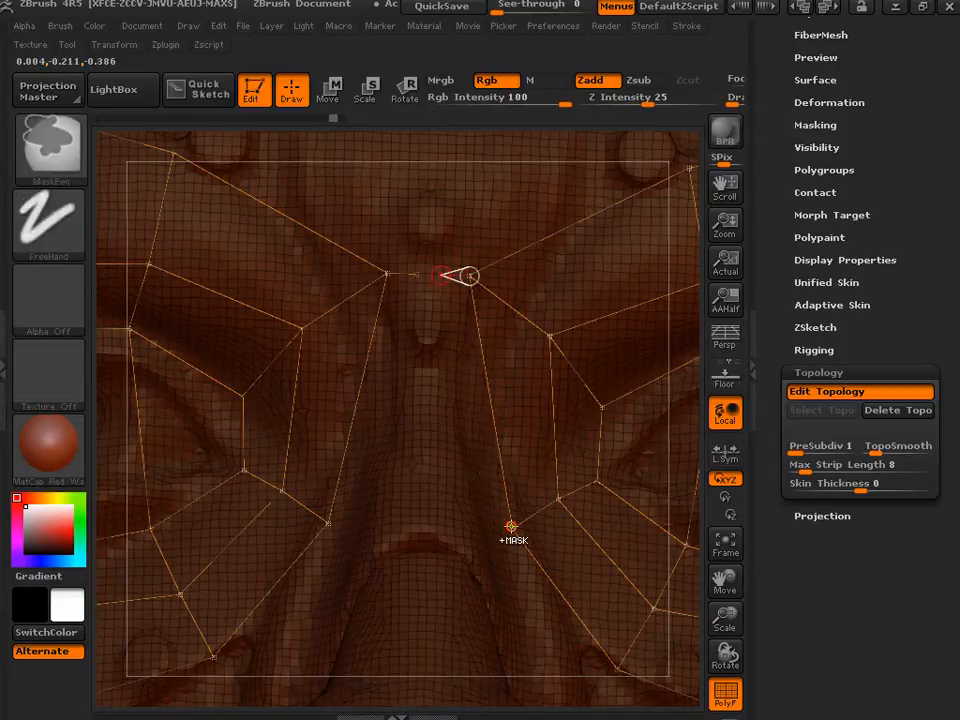
{"action": "left_click", "coordinate": [510, 526], "text": "ctrl"}
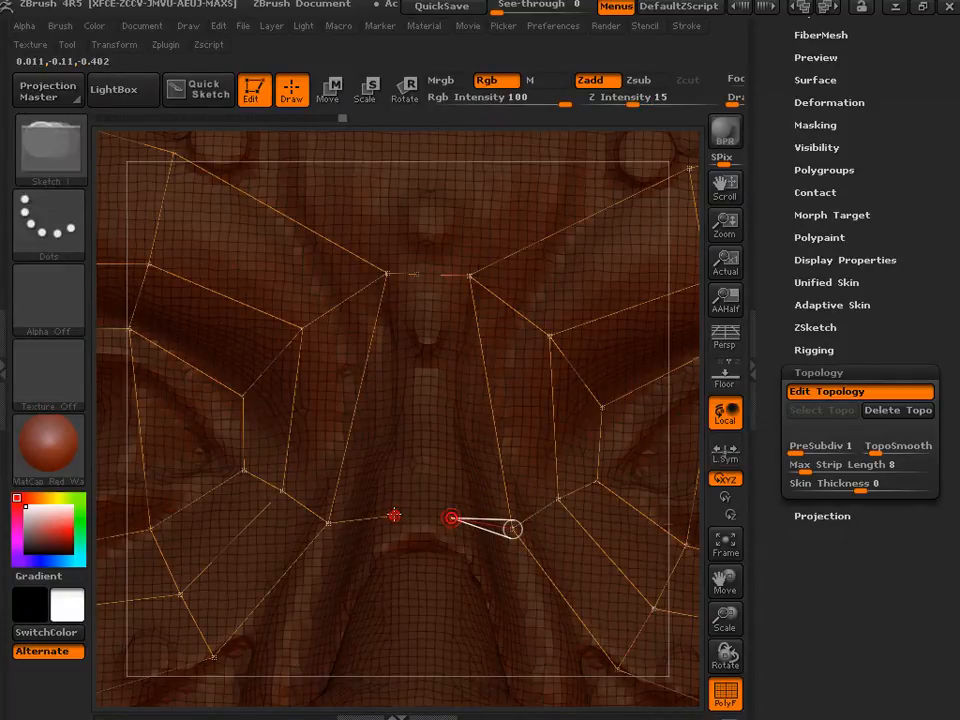
{"action": "left_click", "coordinate": [394, 515]}
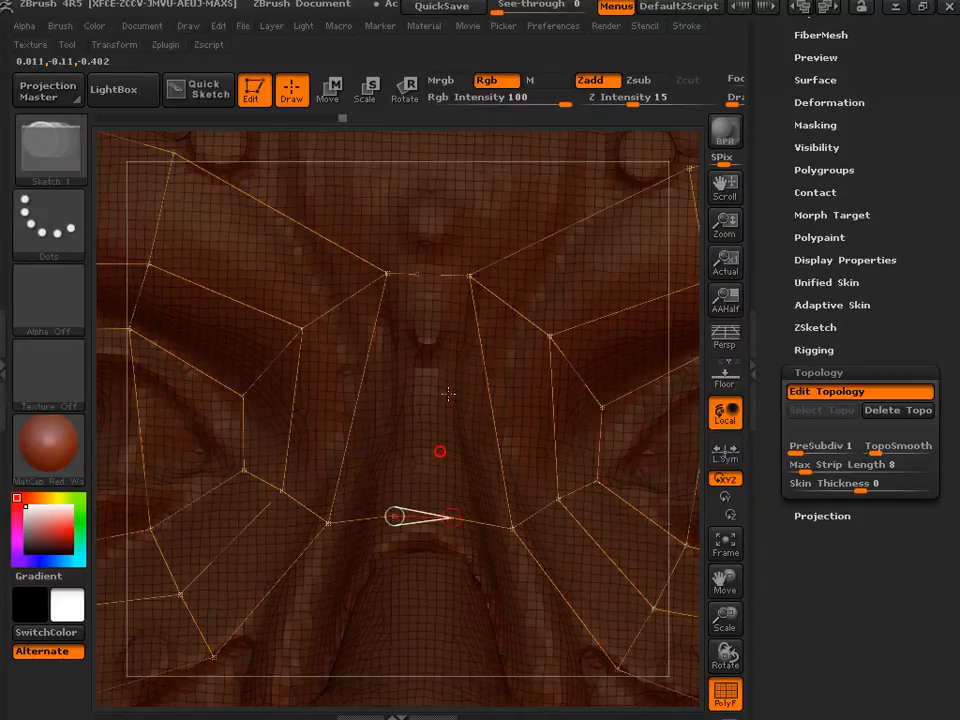
{"action": "left_click", "coordinate": [439, 275]}
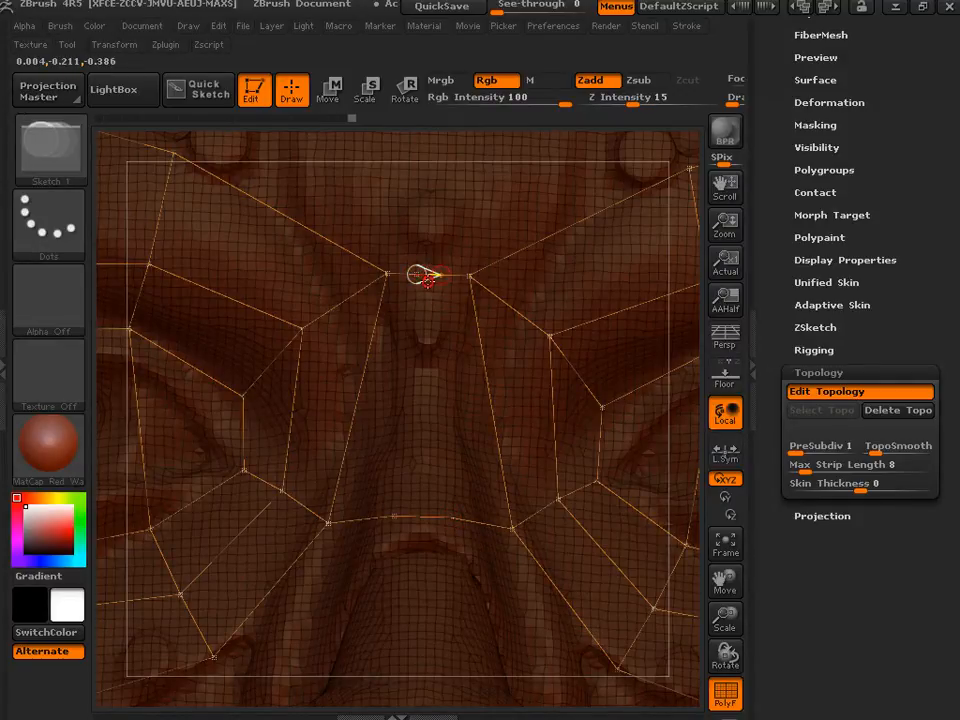
- Preview the skinned mesh, inspect the strips across the nose bridge with the wireframe off and on, and return to the topology view
{"action": "key", "text": "a"}
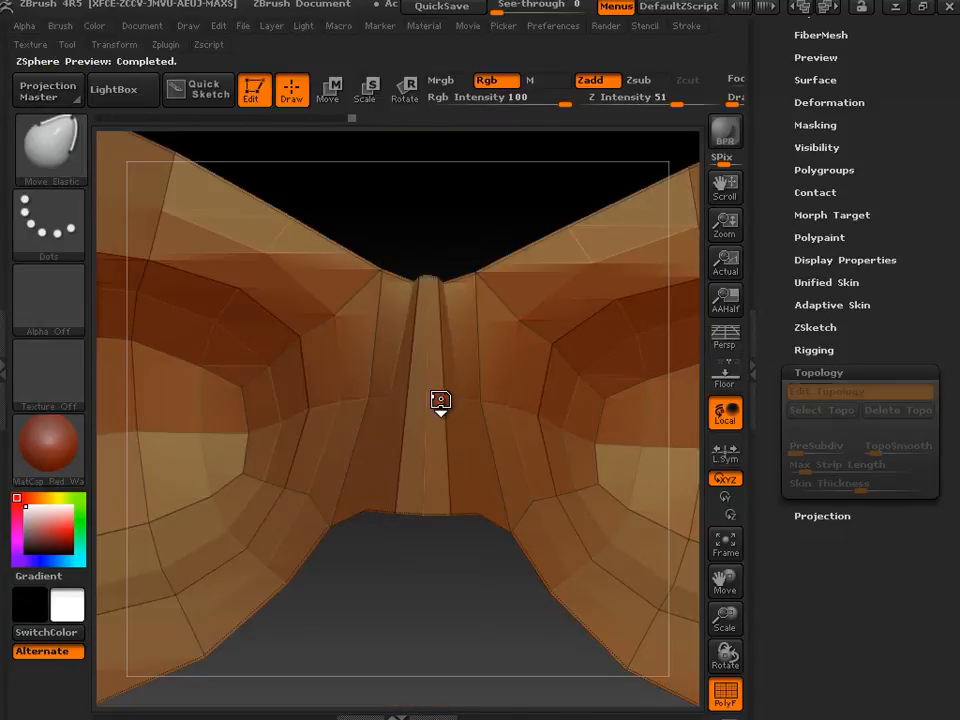
{"action": "key", "text": "a"}
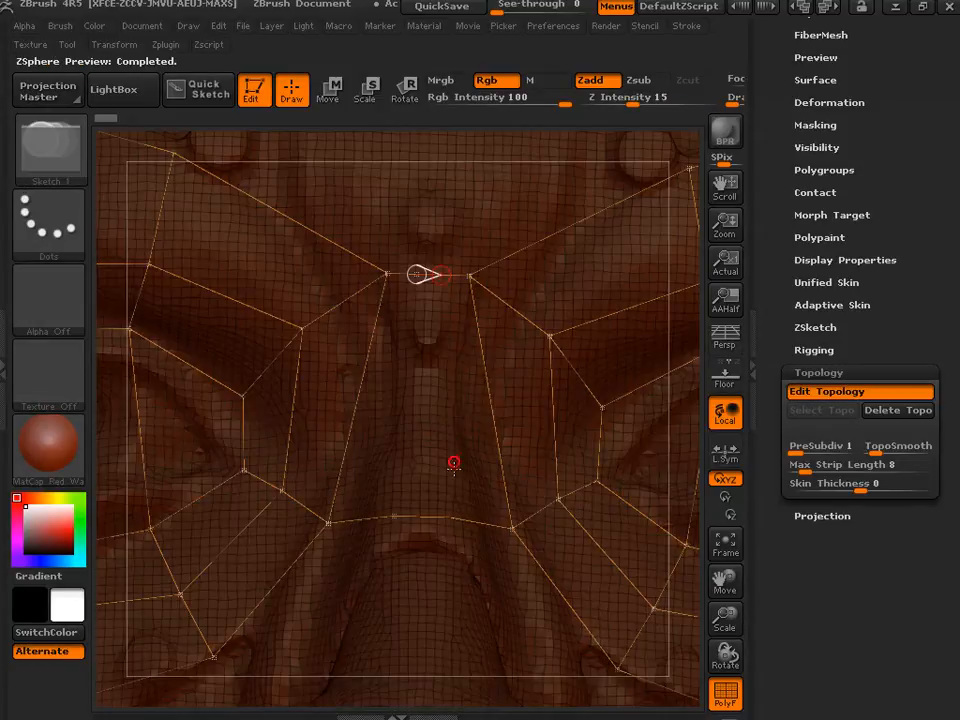
{"action": "key", "text": "ctrl"}
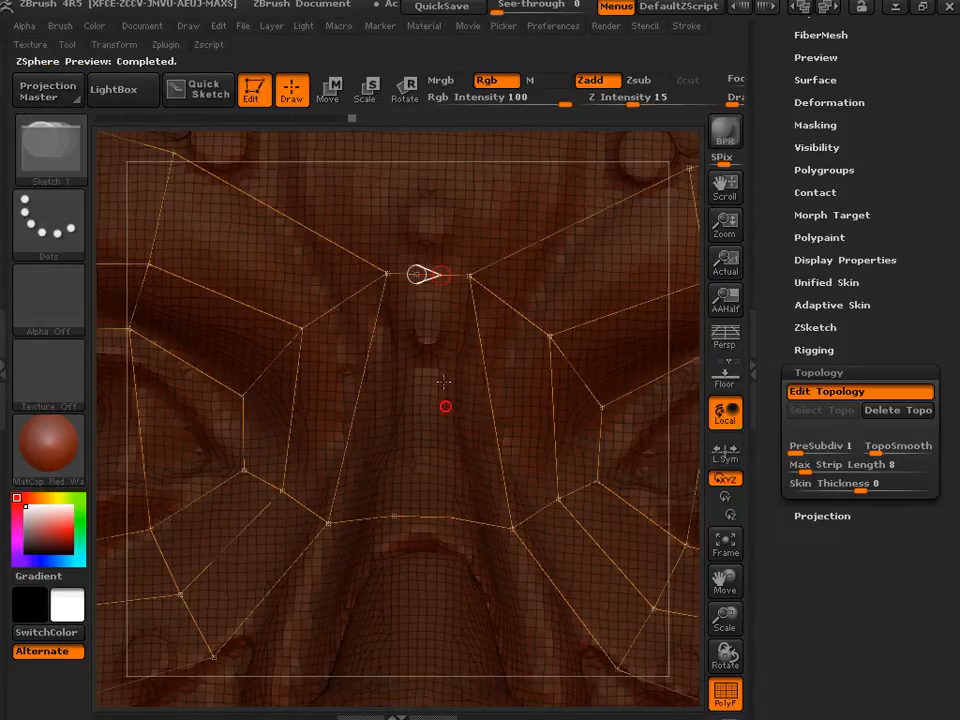
{"action": "key", "text": "a"}
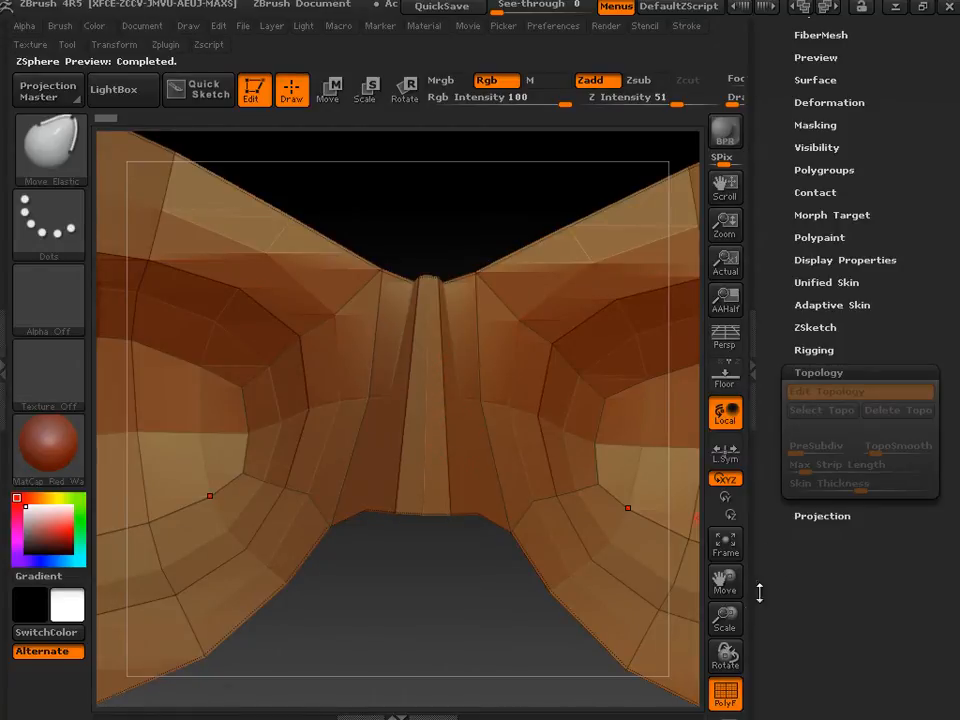
{"action": "left_click", "coordinate": [733, 701]}
{"action": "left_click", "coordinate": [733, 701]}
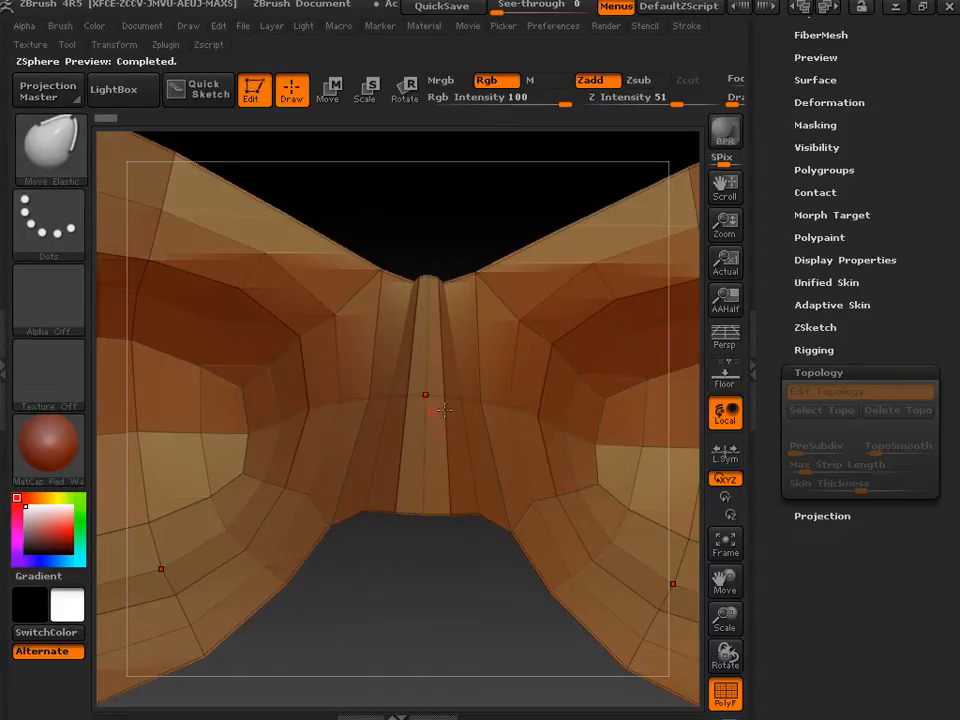
{"action": "left_click", "coordinate": [726, 697]}
{"action": "left_click", "coordinate": [726, 697]}
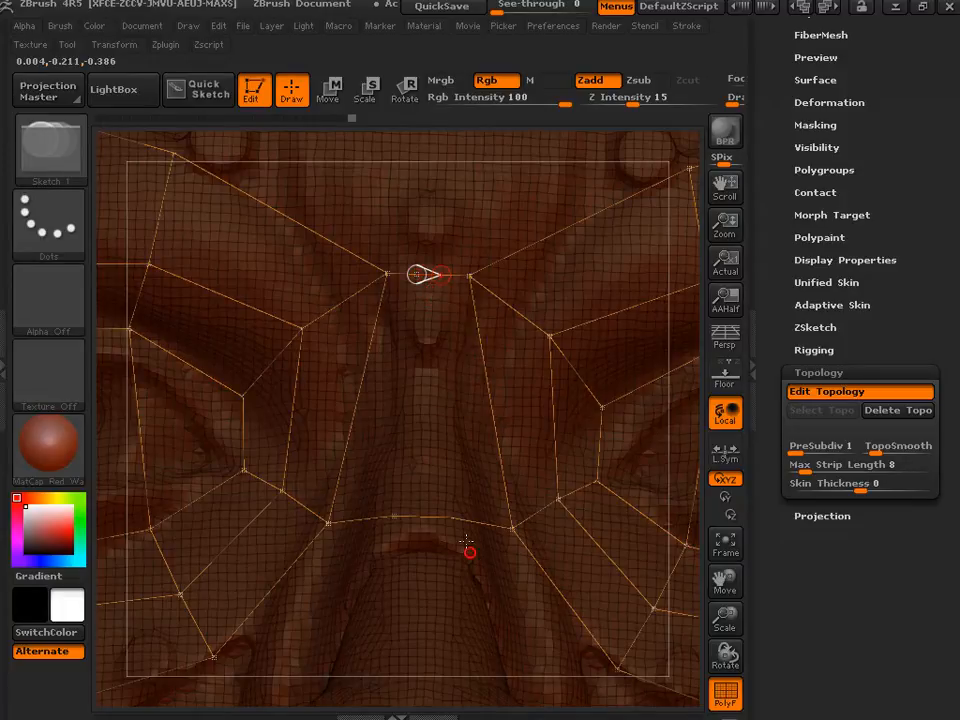
- Connect the glabella points to the nose-bridge points below with mirrored vertical edges, and set Max Strip Length to 4
{"action": "key", "text": "ctrl"}
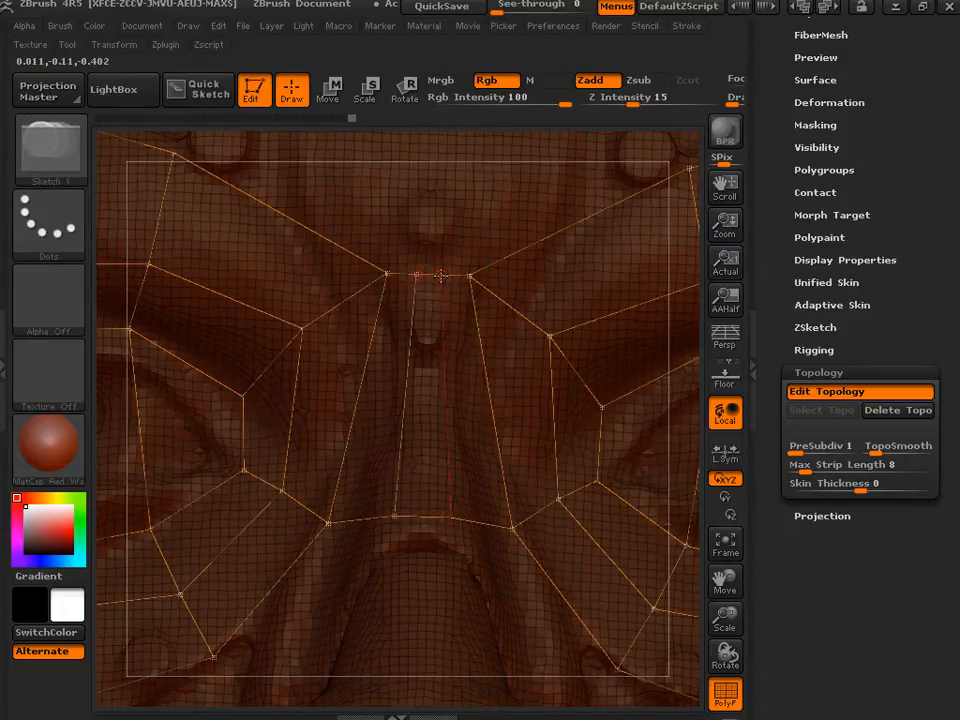
{"action": "key", "text": "a"}
{"action": "key", "text": "a"}
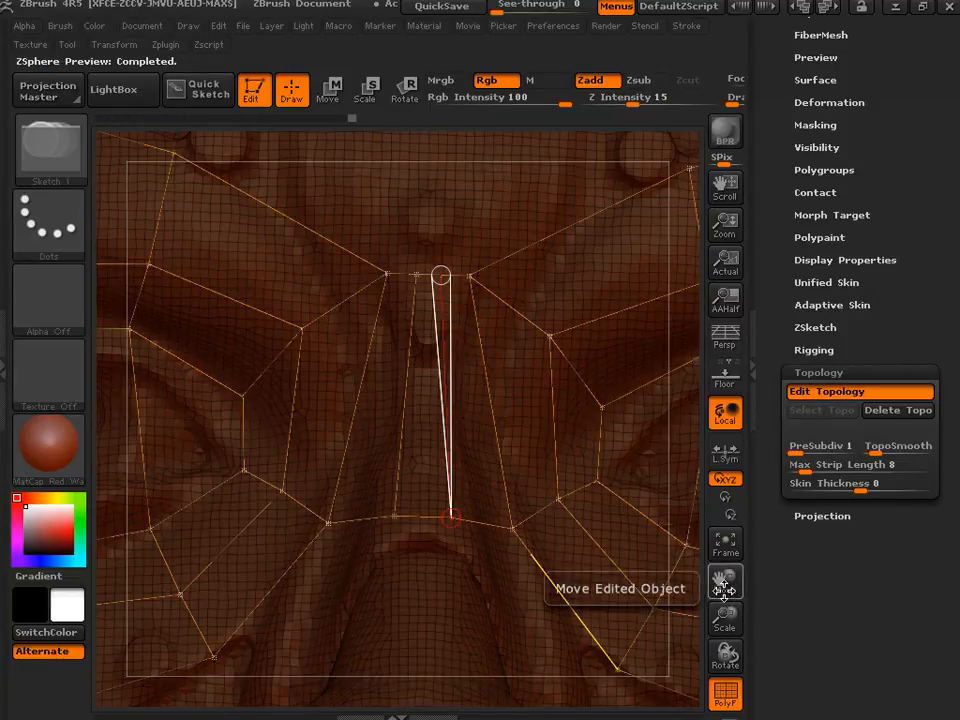
{"action": "key", "text": "a"}
{"action": "key", "text": "a"}
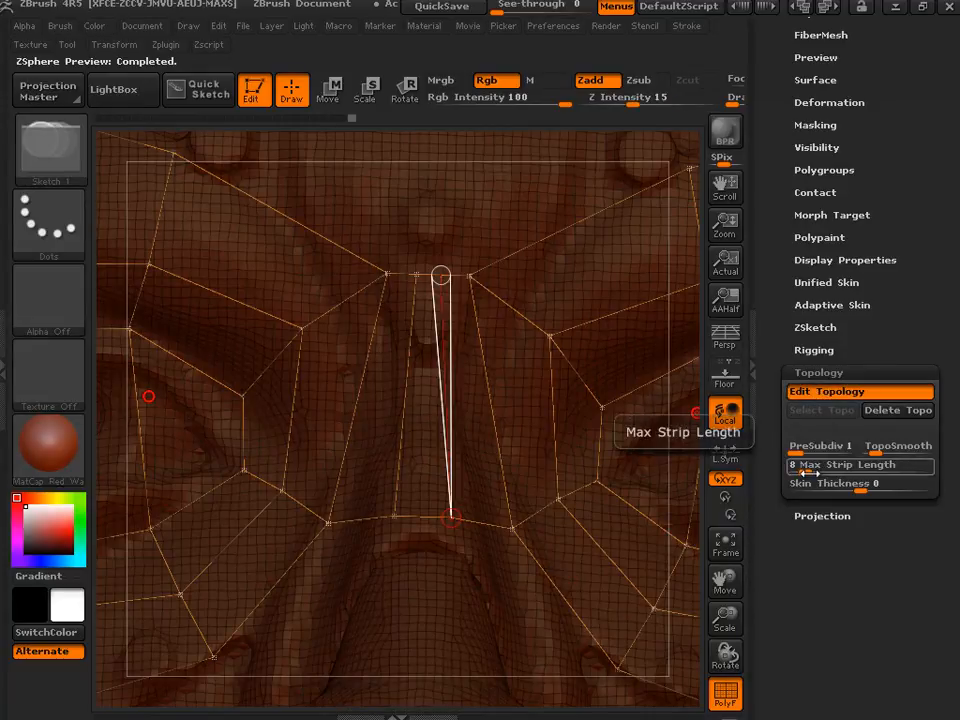
{"action": "left_click_drag", "start_coordinate": [803, 471], "coordinate": [794, 473]}
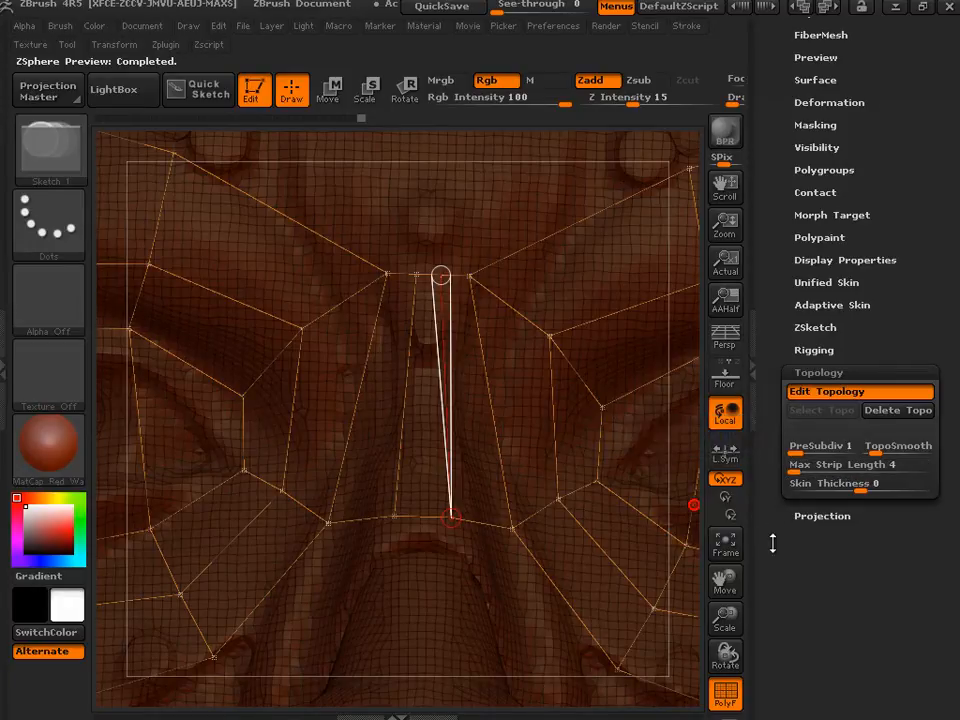
- Bridge the third ring's lower corners beside the nose with a mirrored point pair across the nose, connected up to the nose-bridge points
{"action": "left_click_drag", "start_coordinate": [725, 580], "coordinate": [615, 452]}
{"action": "key", "text": "ctrl"}
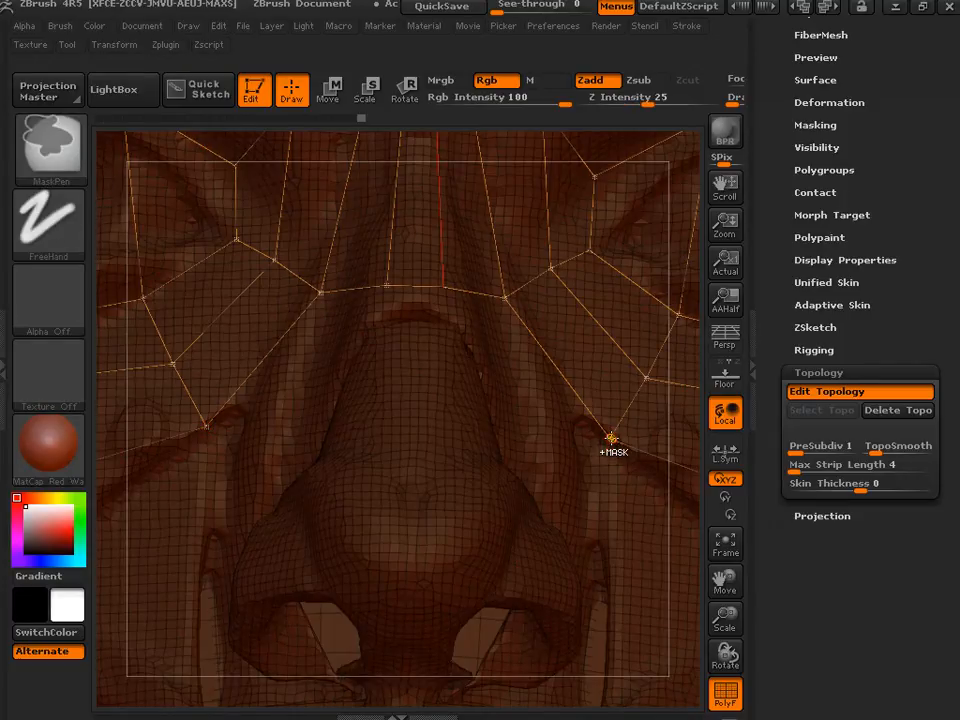
{"action": "left_click", "coordinate": [611, 438], "text": "ctrl"}
{"action": "left_click", "coordinate": [460, 394]}
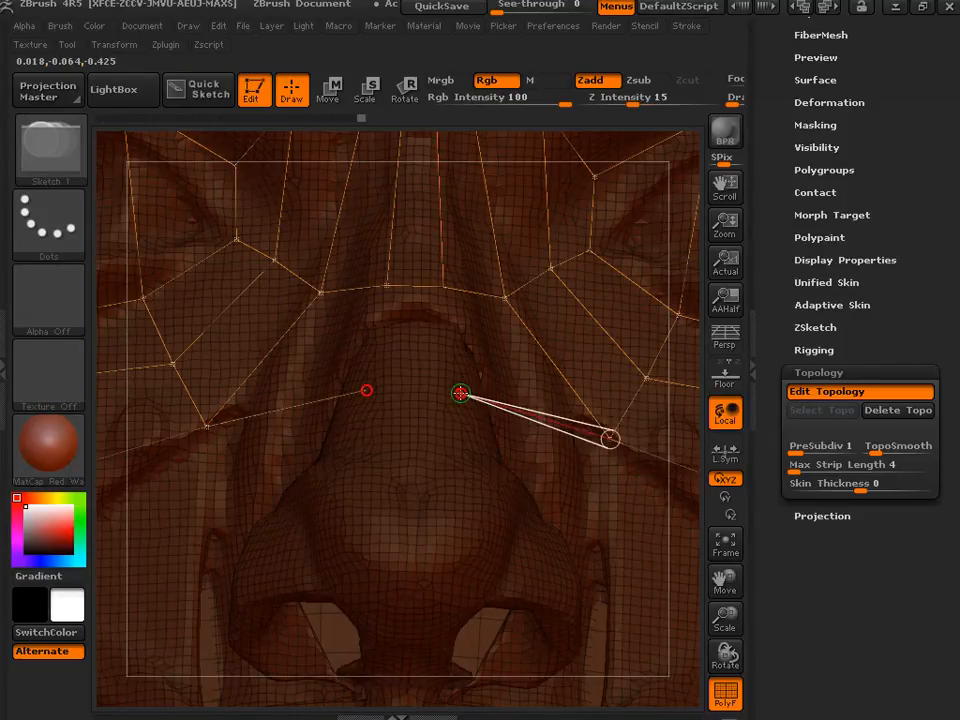
{"action": "key", "text": "ctrl"}
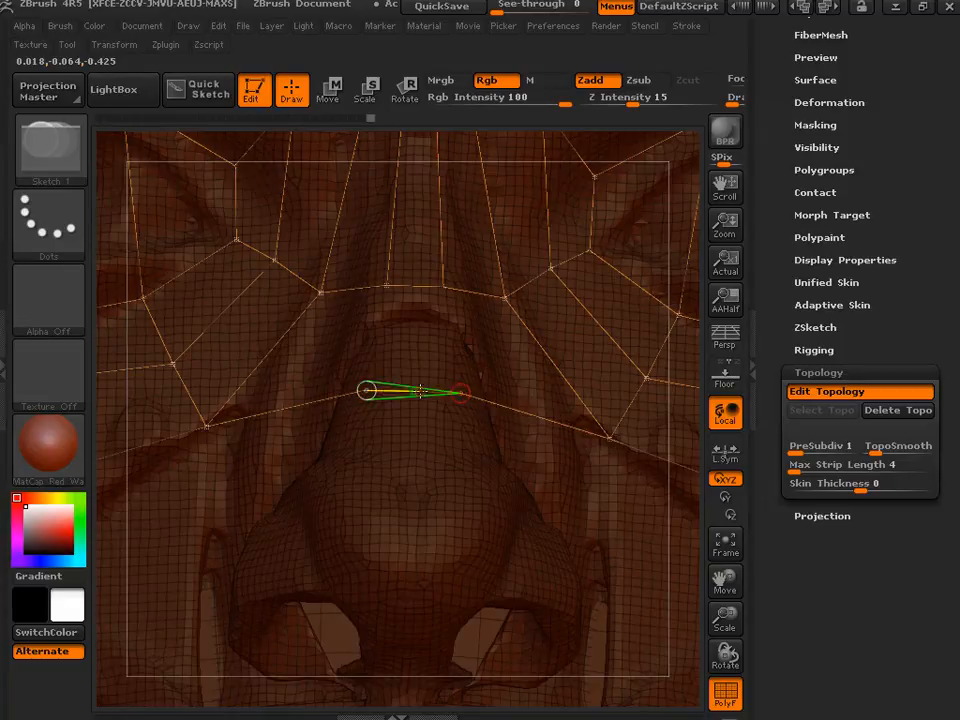
{"action": "key", "text": "ctrl"}
{"action": "left_click", "coordinate": [463, 394], "text": "ctrl"}
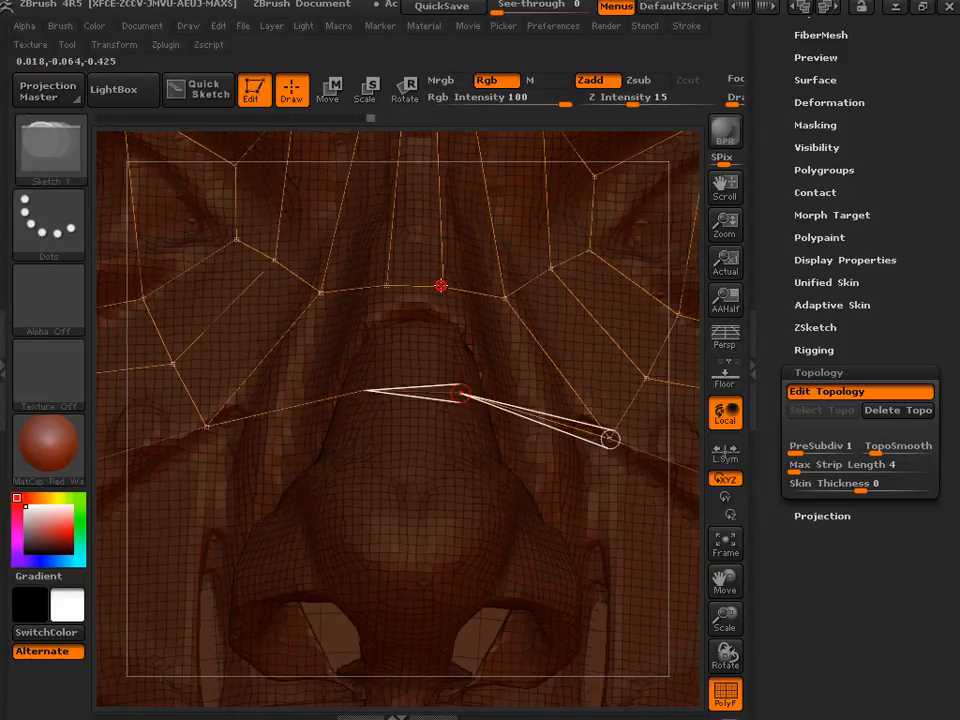
- Preview the skinned mesh of the new nose strip up close and with both eye patches in full view, and return to the topology
{"action": "key", "text": "a"}
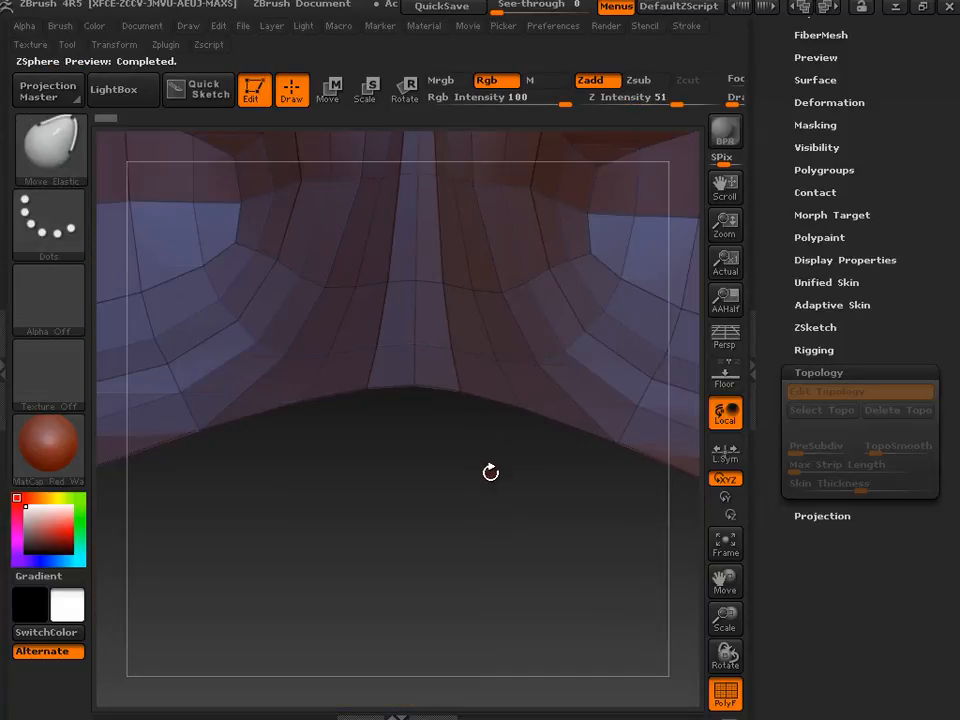
{"action": "key", "text": "a"}
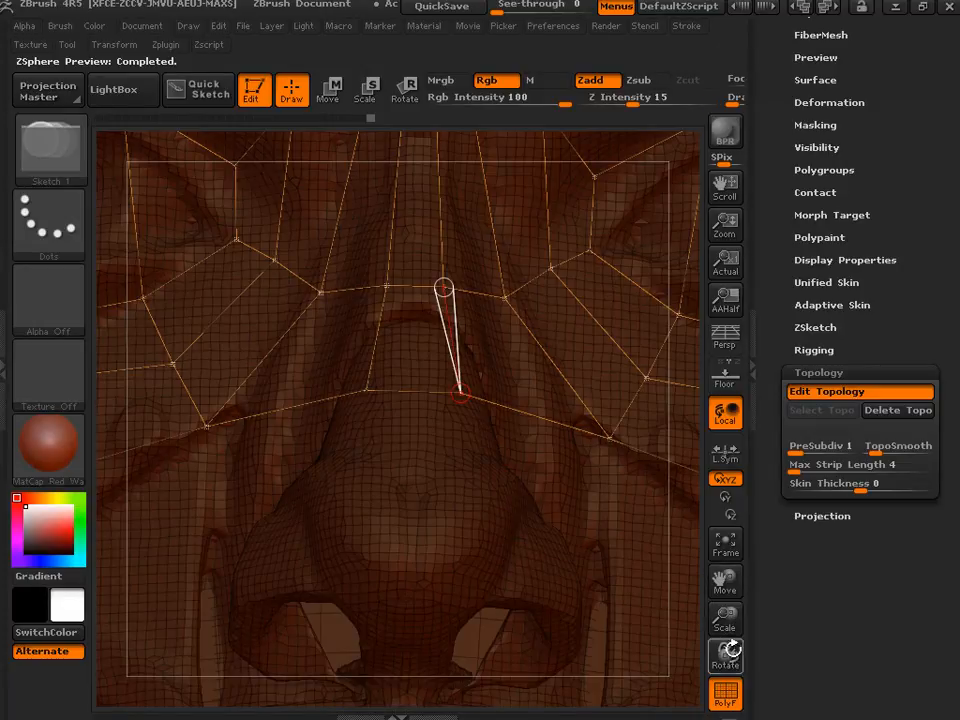
{"action": "left_click_drag", "start_coordinate": [727, 628], "coordinate": [686, 463]}
{"action": "key", "text": "a"}
{"action": "key", "text": "a"}
{"action": "key", "text": "a"}
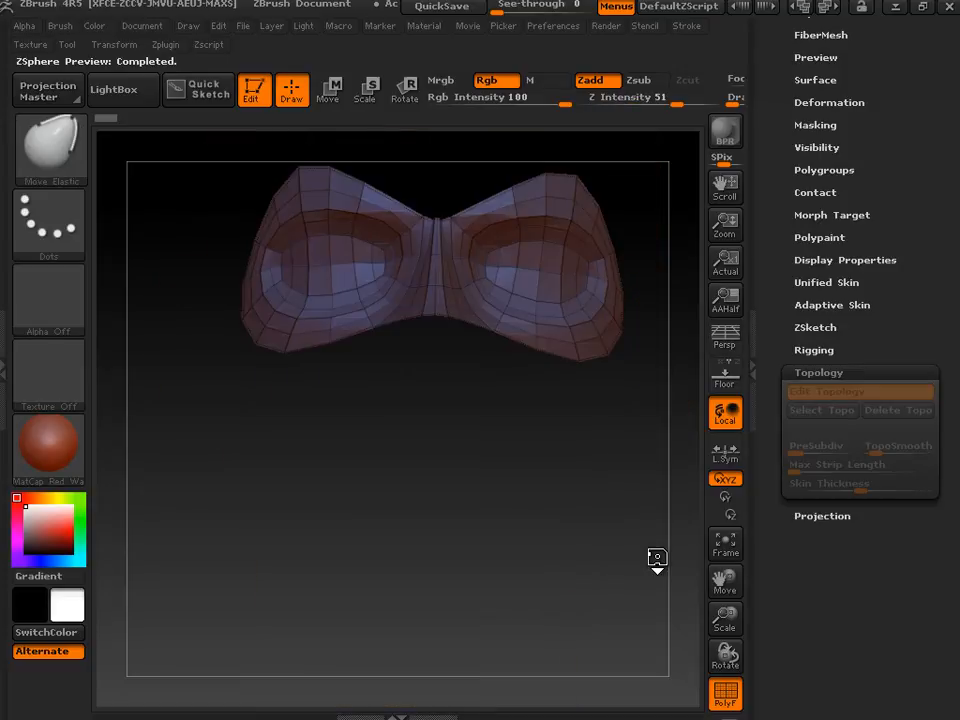
{"action": "key", "text": "a"}
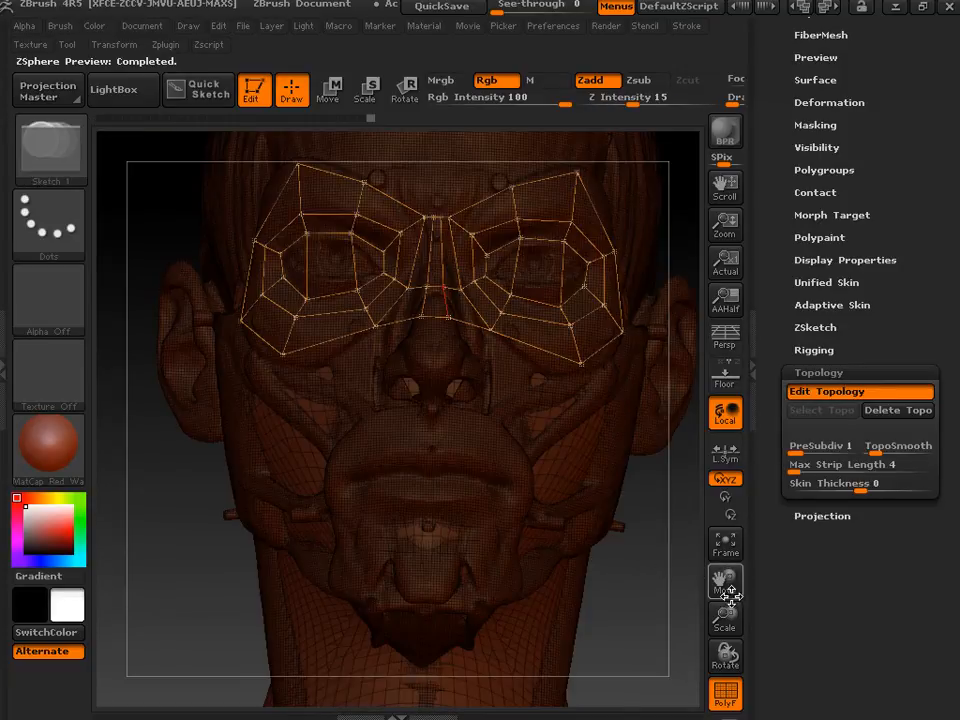
- Examine the nose, mouth and chin areas below the finished topology from close up and from several angles
{"action": "left_click_drag", "start_coordinate": [725, 618], "coordinate": [720, 692]}
{"action": "left_click_drag", "start_coordinate": [726, 579], "coordinate": [726, 452]}
{"action": "left_click_drag", "start_coordinate": [722, 620], "coordinate": [737, 652]}
{"action": "left_click_drag", "start_coordinate": [726, 578], "coordinate": [661, 521]}
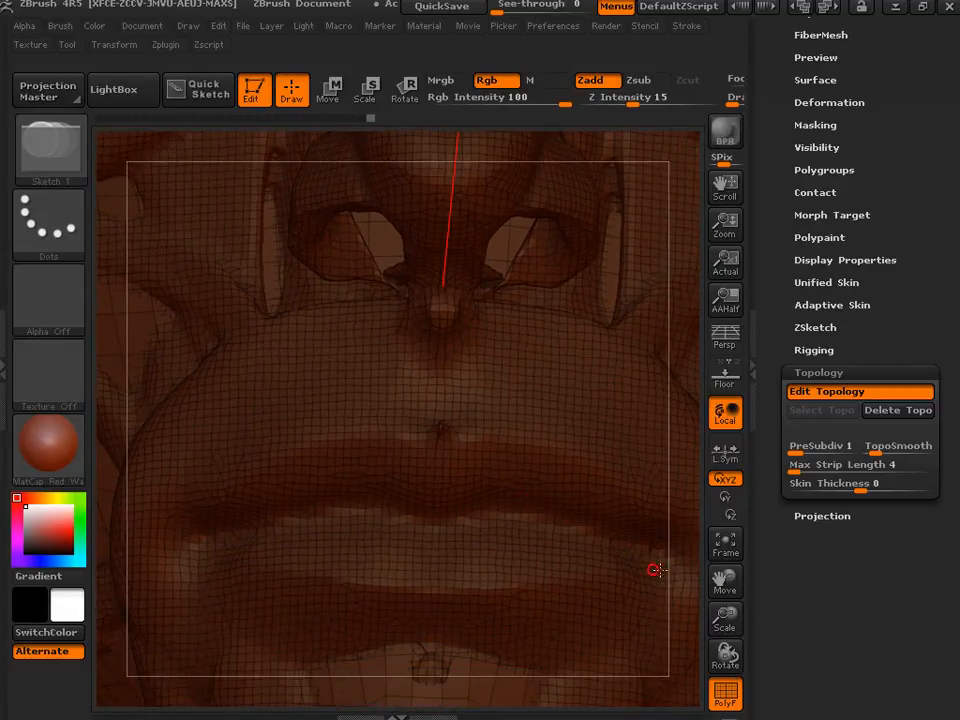
{"action": "left_click_drag", "start_coordinate": [724, 621], "coordinate": [721, 503]}
{"action": "left_click_drag", "start_coordinate": [727, 584], "coordinate": [670, 674]}
{"action": "left_click_drag", "start_coordinate": [636, 580], "coordinate": [423, 365]}
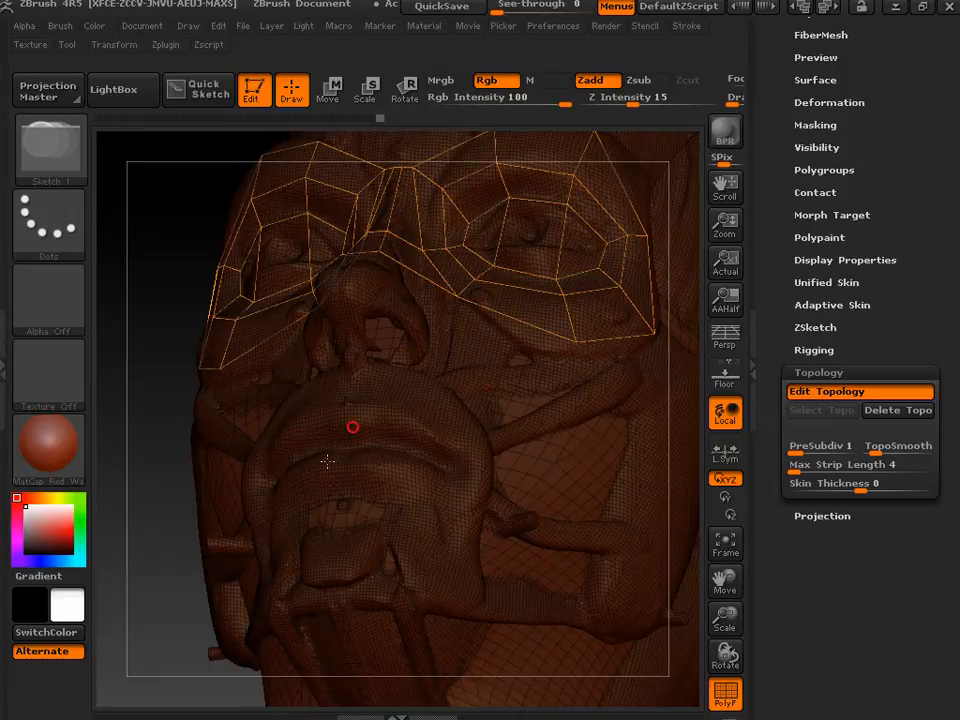
{"action": "left_click_drag", "start_coordinate": [165, 531], "coordinate": [186, 591]}
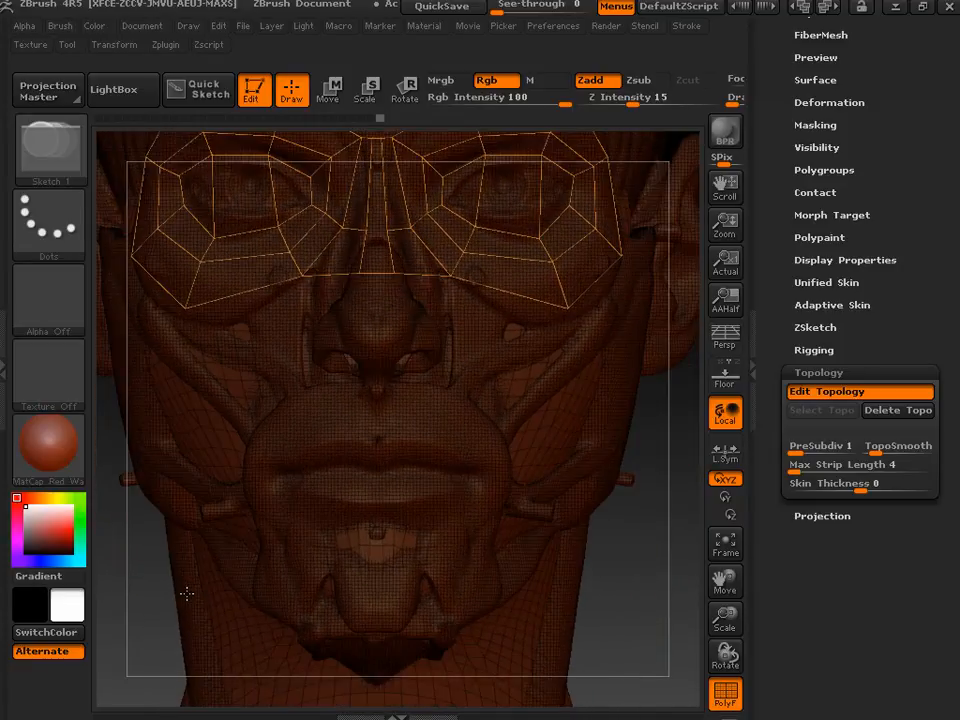
{"action": "left_click_drag", "start_coordinate": [697, 575], "coordinate": [536, 529]}
- Preview the skinned eye-mask mesh and examine its nose bridge and eye rings from the side, front and below
{"action": "key", "text": "a"}
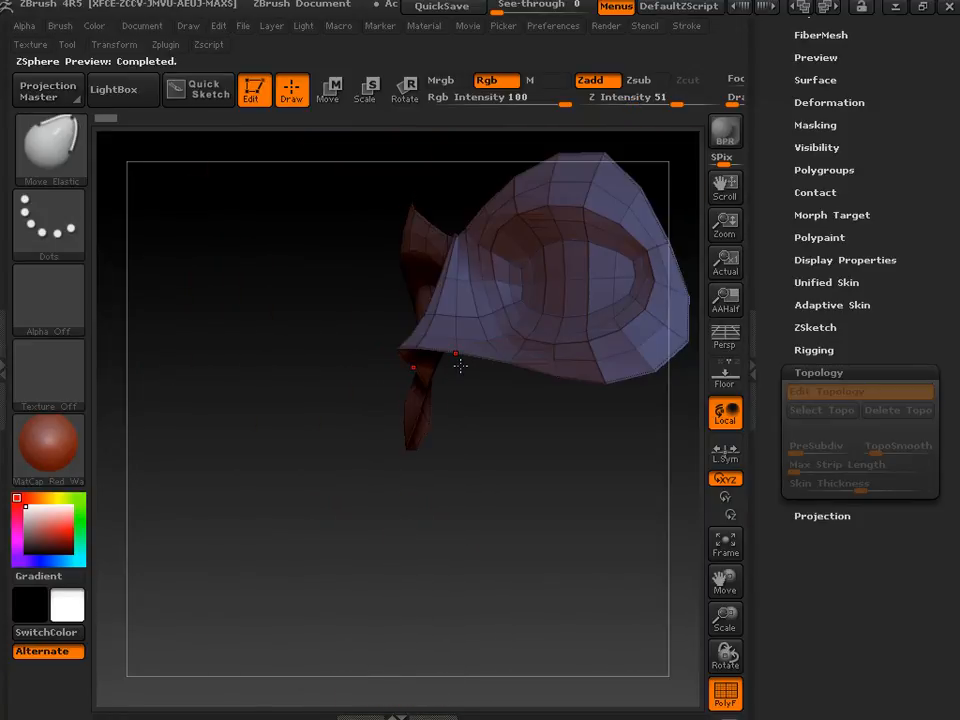
{"action": "left_click_drag", "start_coordinate": [335, 489], "coordinate": [399, 489]}
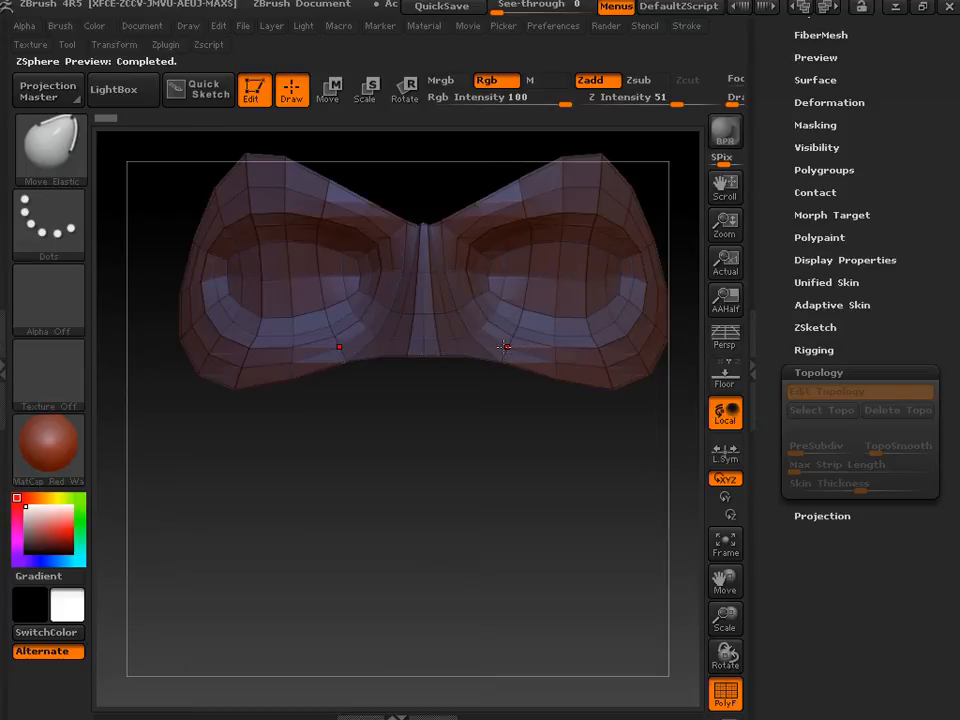
{"action": "left_click_drag", "start_coordinate": [521, 476], "coordinate": [511, 437]}
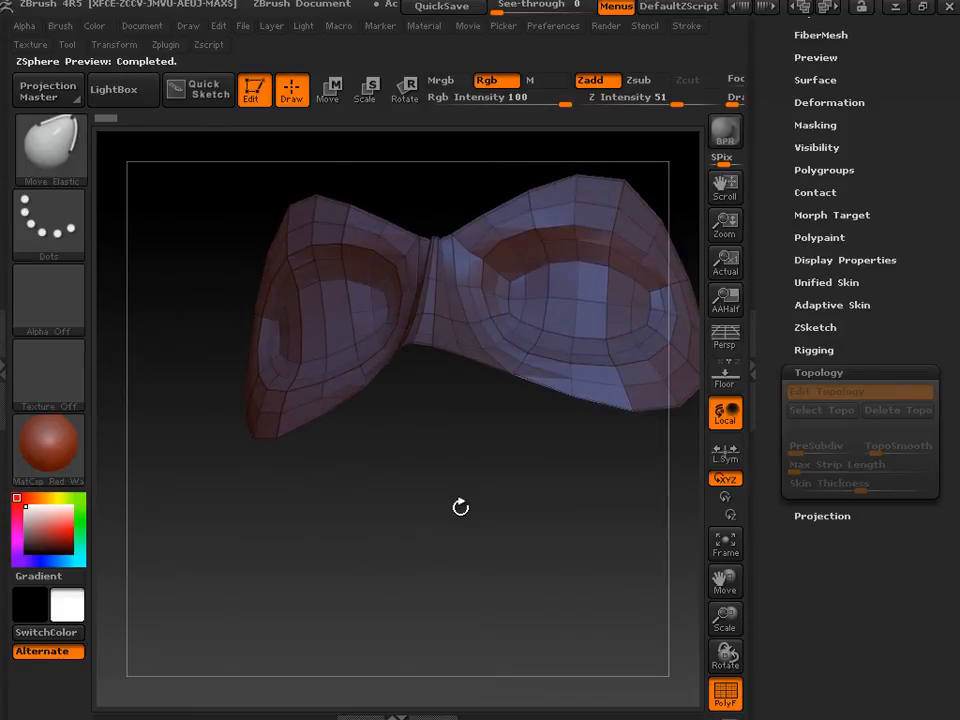
{"action": "mouse_move", "coordinate": [460, 507]}
{"action": "left_mouse_down"}
{"action": "mouse_move", "coordinate": [476, 491]}
{"action": "mouse_move", "coordinate": [456, 499]}
{"action": "left_mouse_up"}
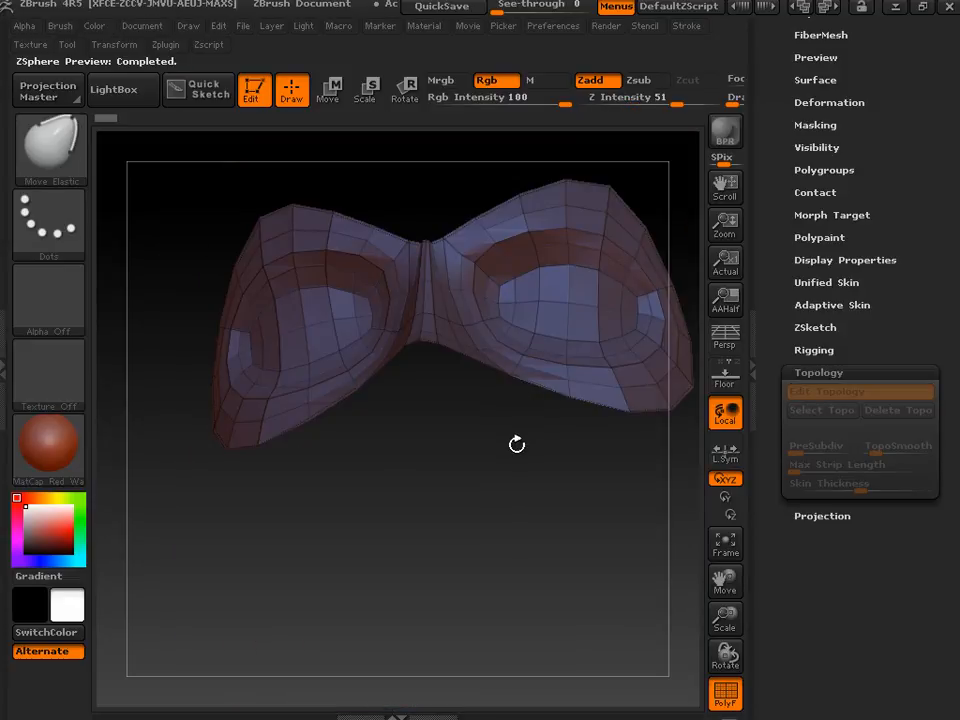
{"action": "mouse_move", "coordinate": [516, 443]}
{"action": "left_mouse_down"}
{"action": "mouse_move", "coordinate": [530, 491]}
{"action": "mouse_move", "coordinate": [536, 480]}
{"action": "left_mouse_up"}
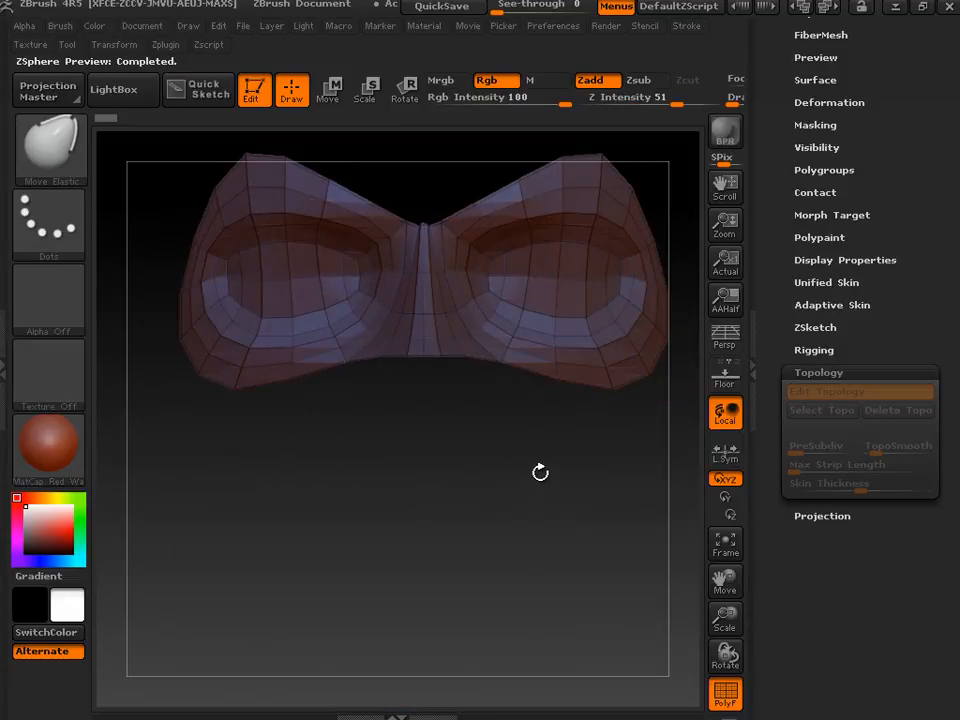